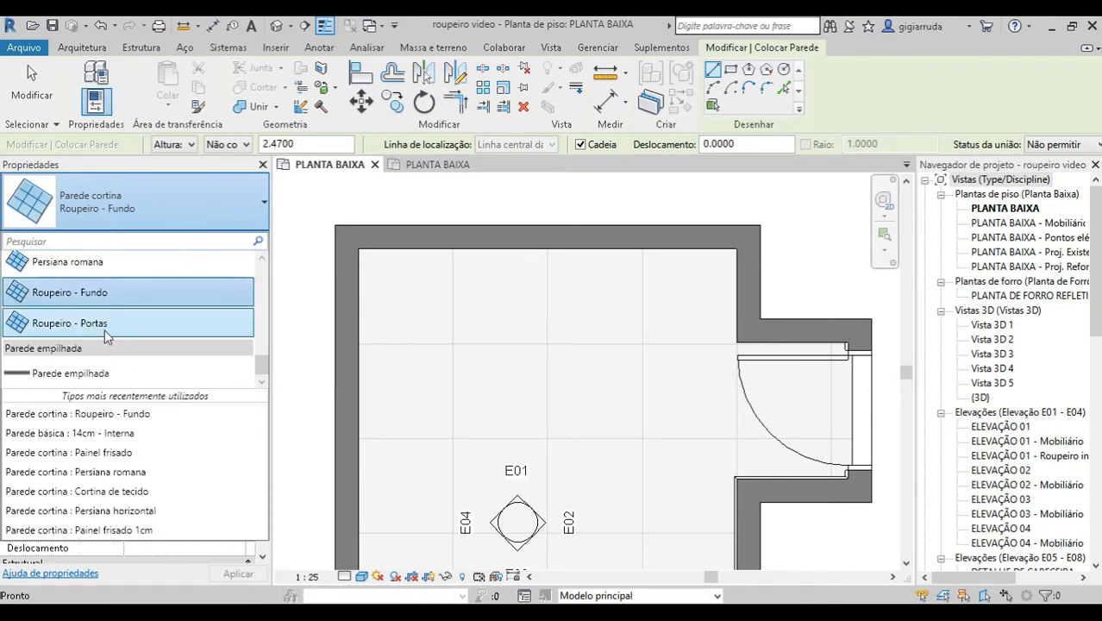
Choose the curtain wall type Roupeiro - Fundo for the new wall and set its join status to Não permitir.
click(57, 293)
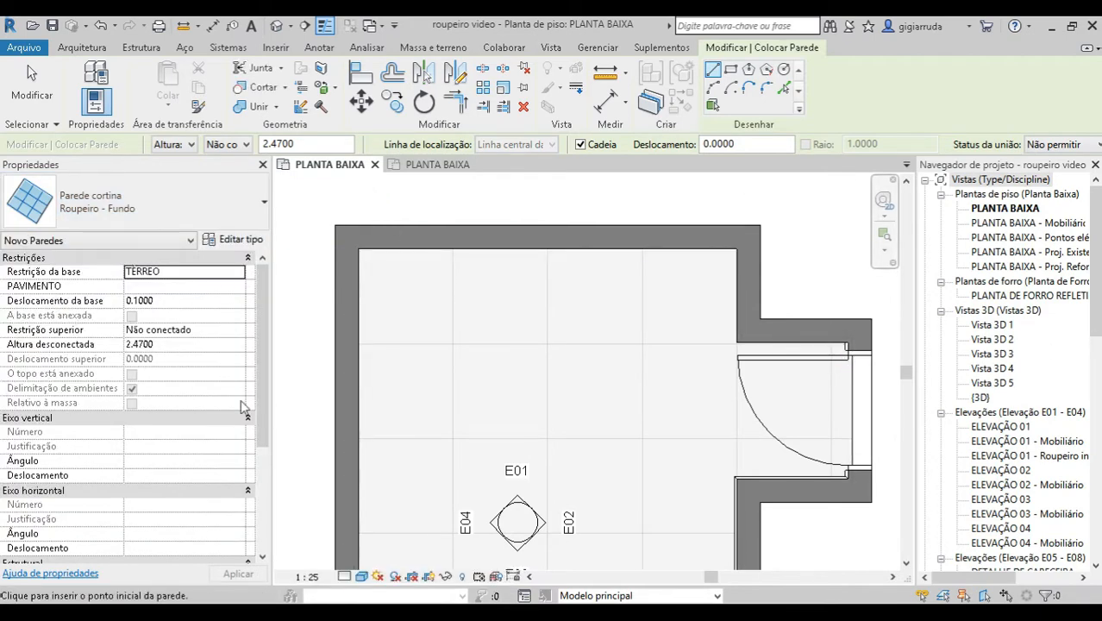
click(1065, 147)
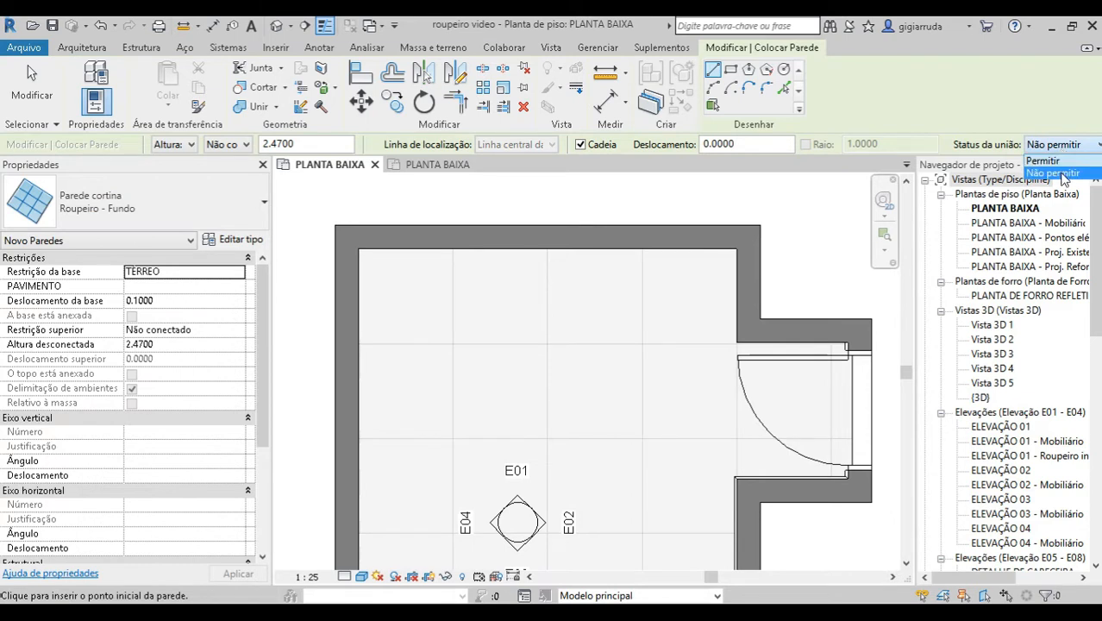
click(1063, 175)
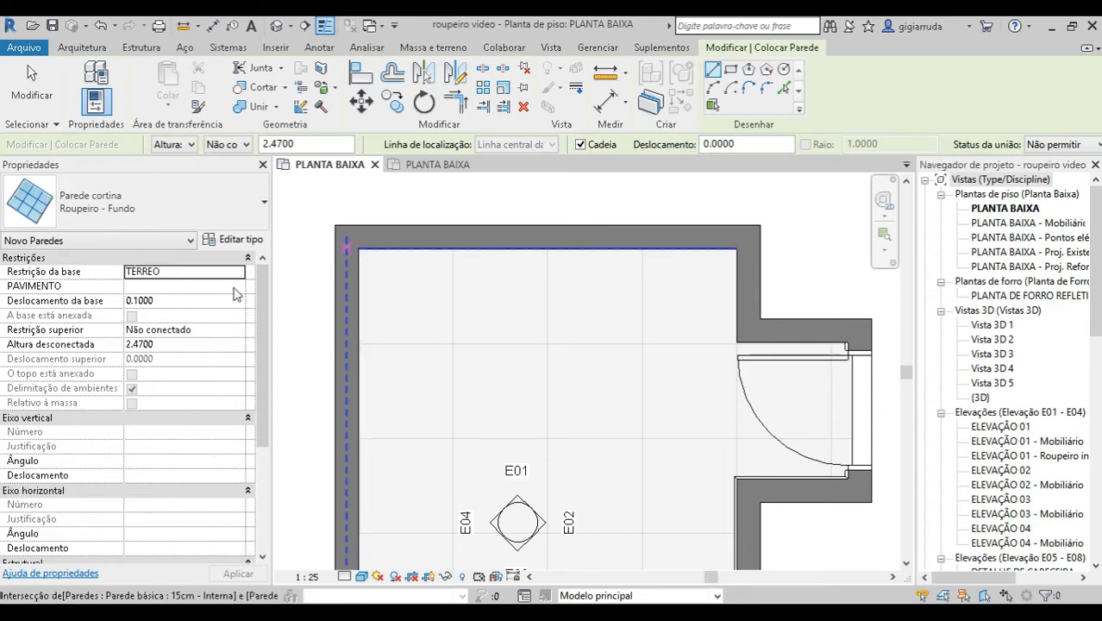
Check the new wall's base offset and set its unconnected height to 2.47 m.
click(167, 305)
click(175, 303)
drag(175, 303, 80, 314)
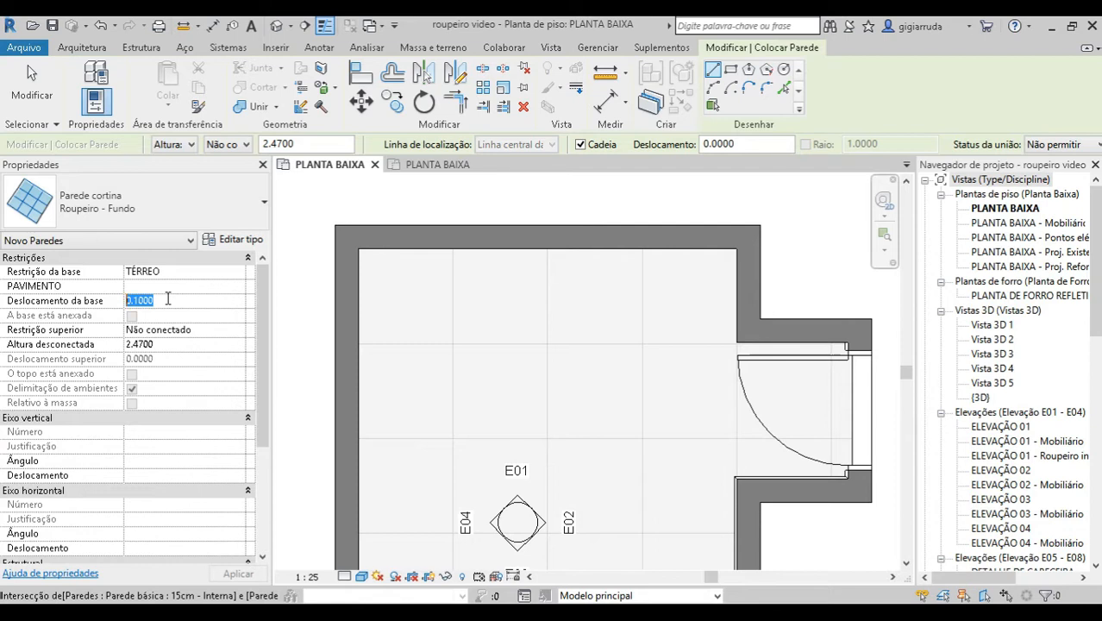
click(305, 146)
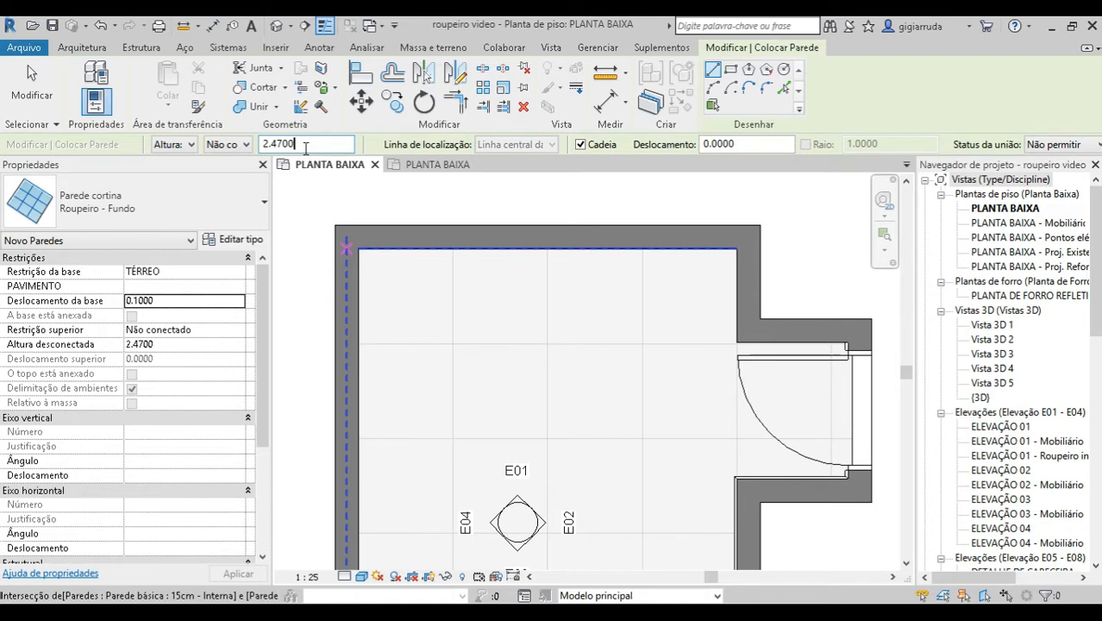
click(173, 345)
click(181, 345)
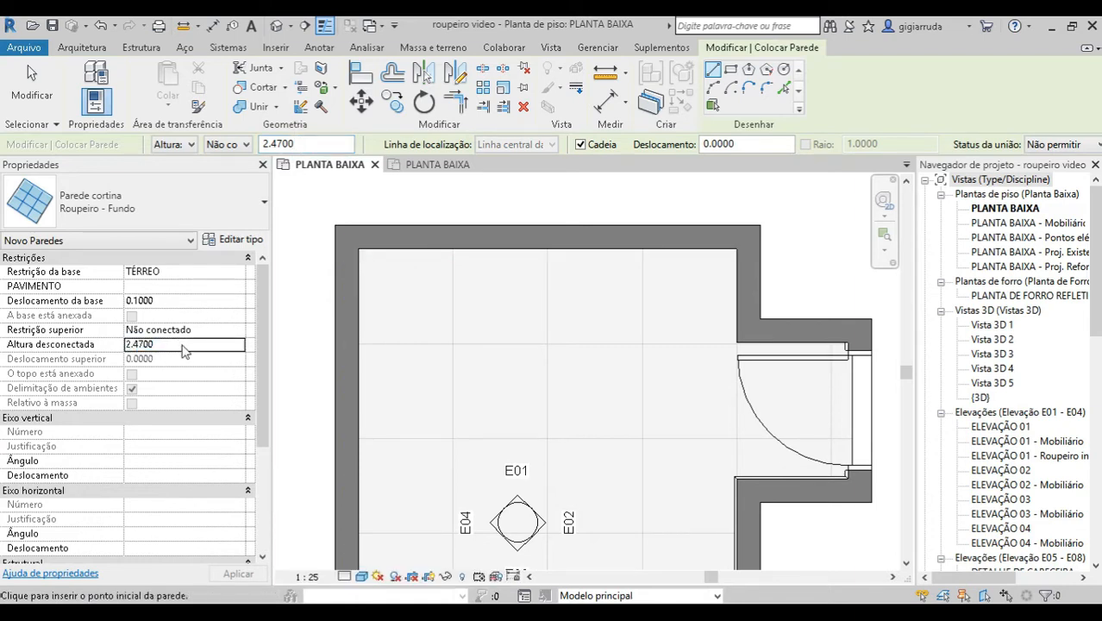
double_click(173, 345)
text(=)
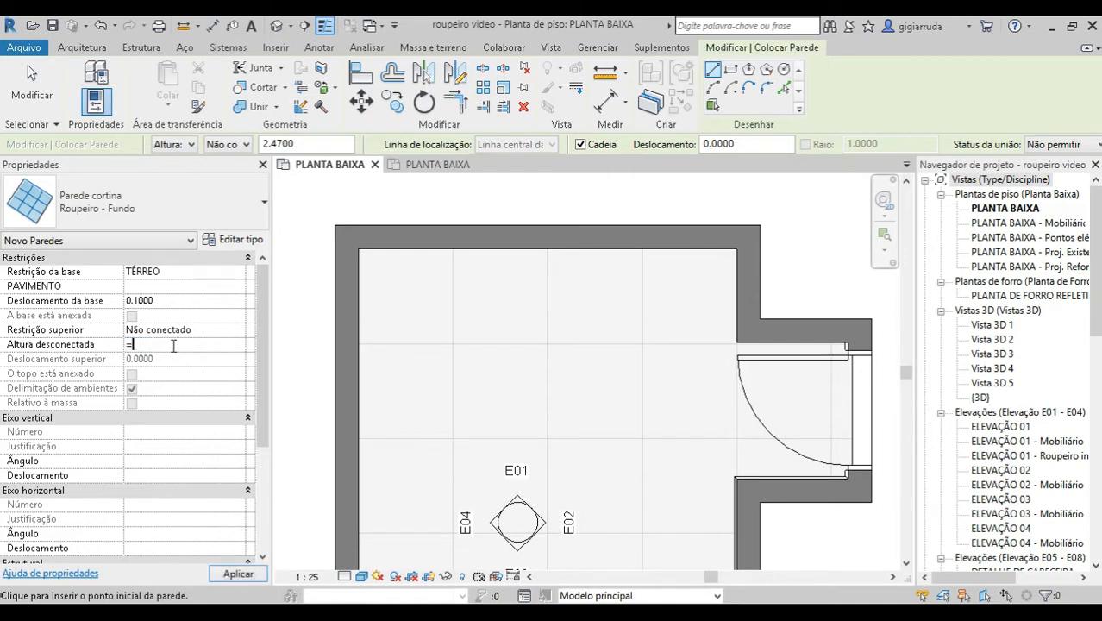
text(2)
text(.60)
text(-.1)
text(-.01)
key(Return)
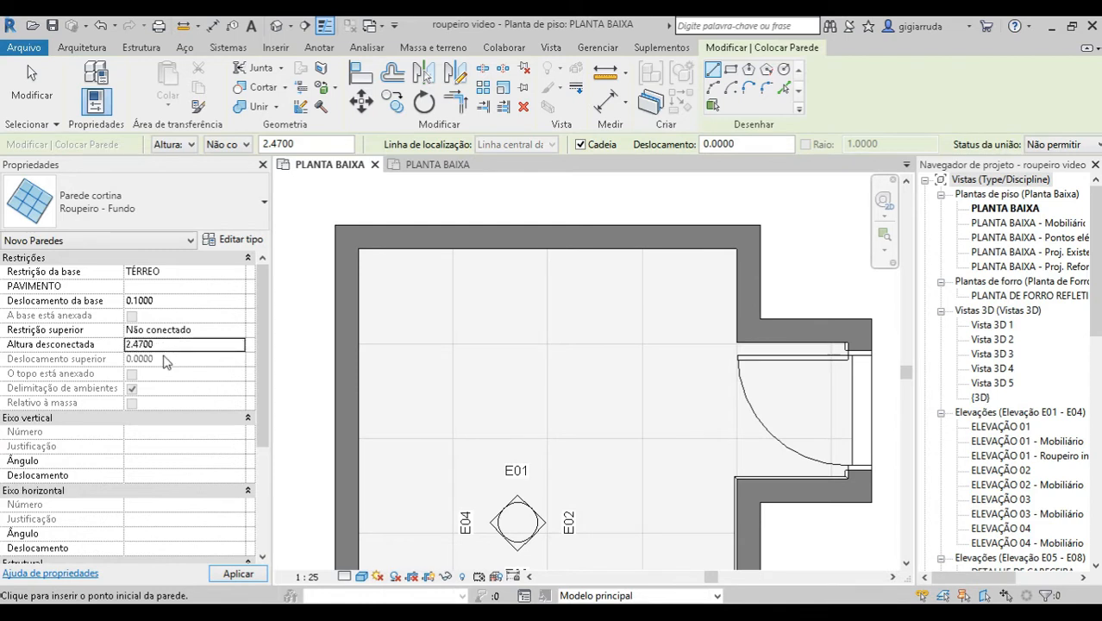
Draw the wardrobe back wall along the room's upper inner face, from the left corner, with a length of 2.4-.06 m.
click(358, 245)
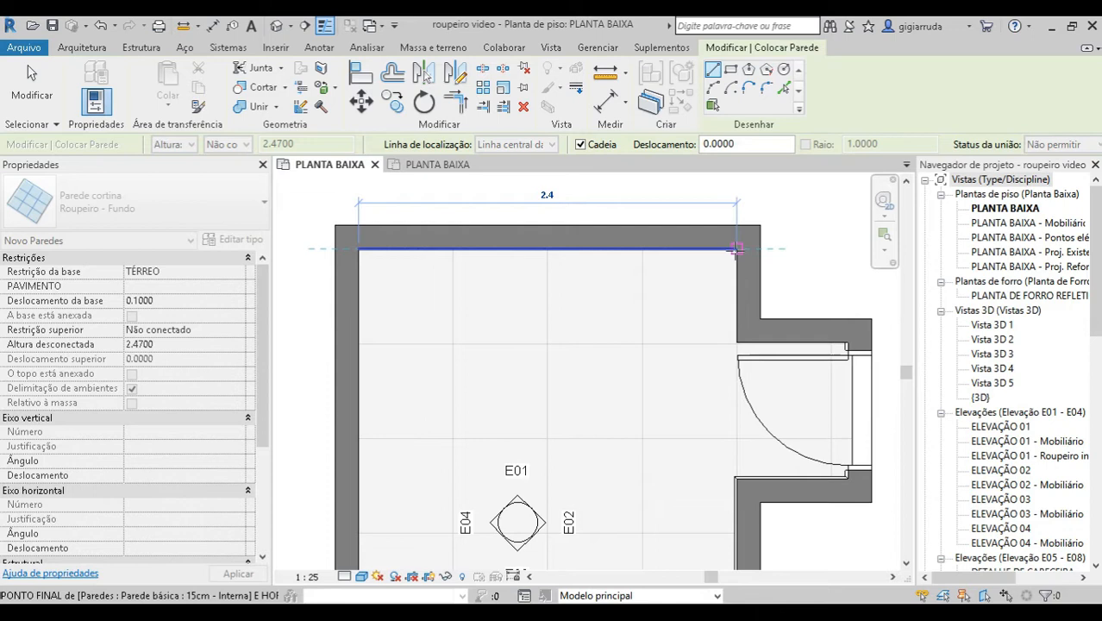
text(=)
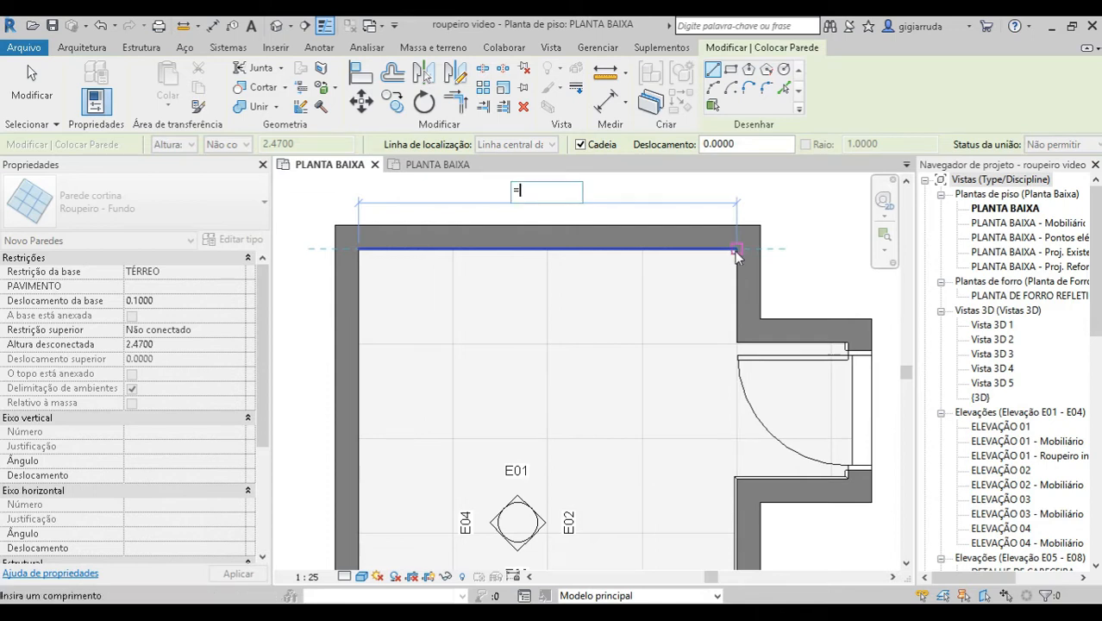
text(2.4-.06)
key(Return)
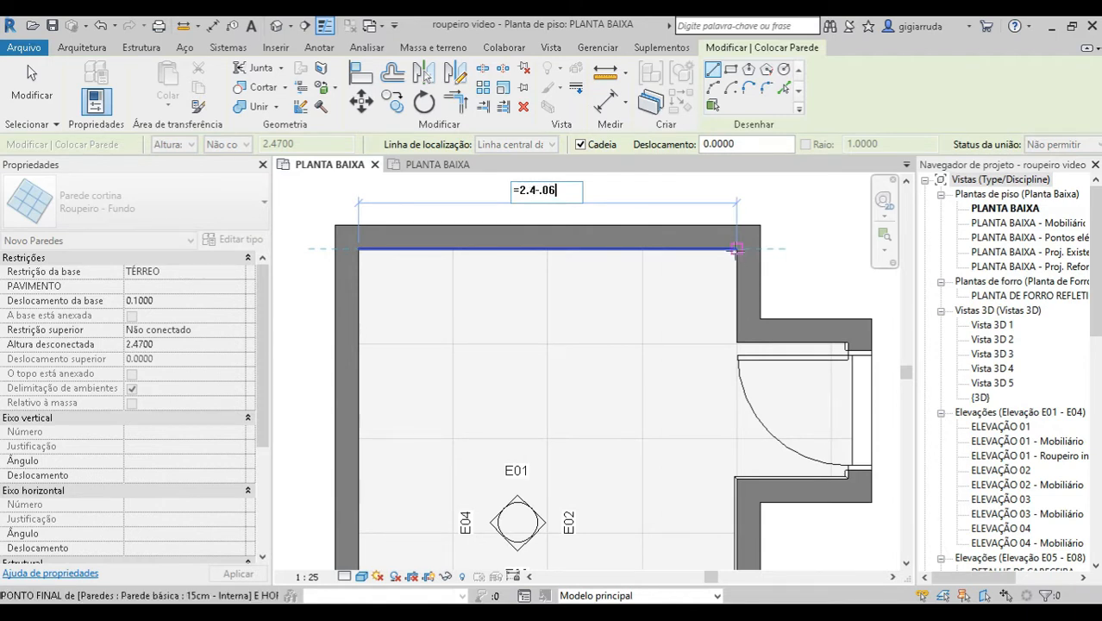
click(24, 87)
Examine which parts of the wardrobe curtain wall can be selected, comparing the whole wall with its mullions and panel.
click(382, 262)
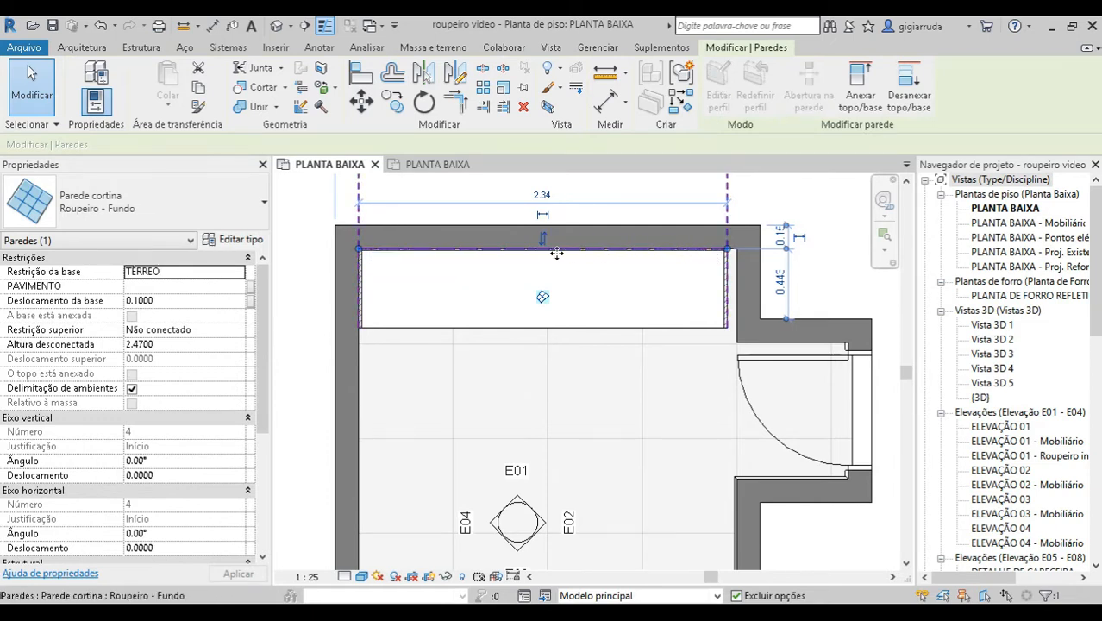
key(Escape)
key(Tab)
click(417, 320)
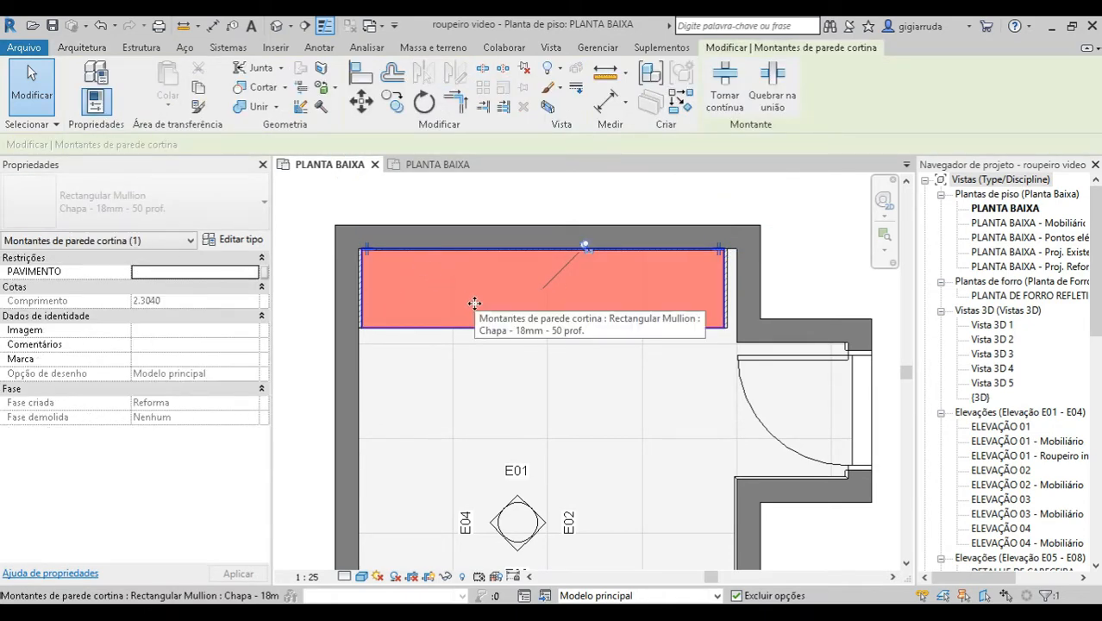
key(Escape)
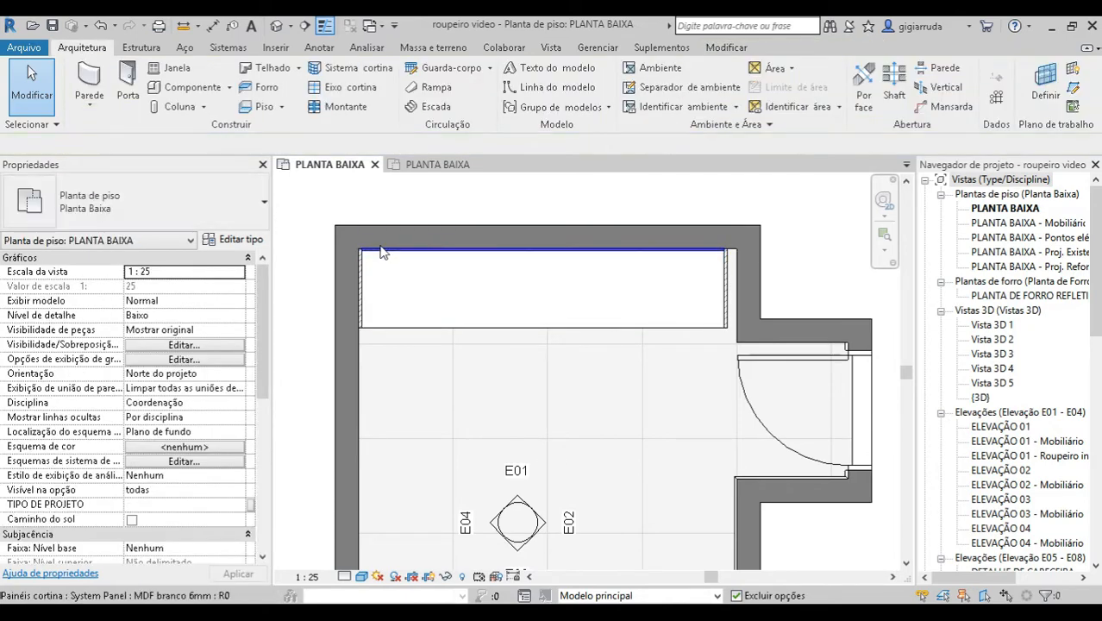
key(Tab)
key(Tab)
key(Tab)
key(Tab)
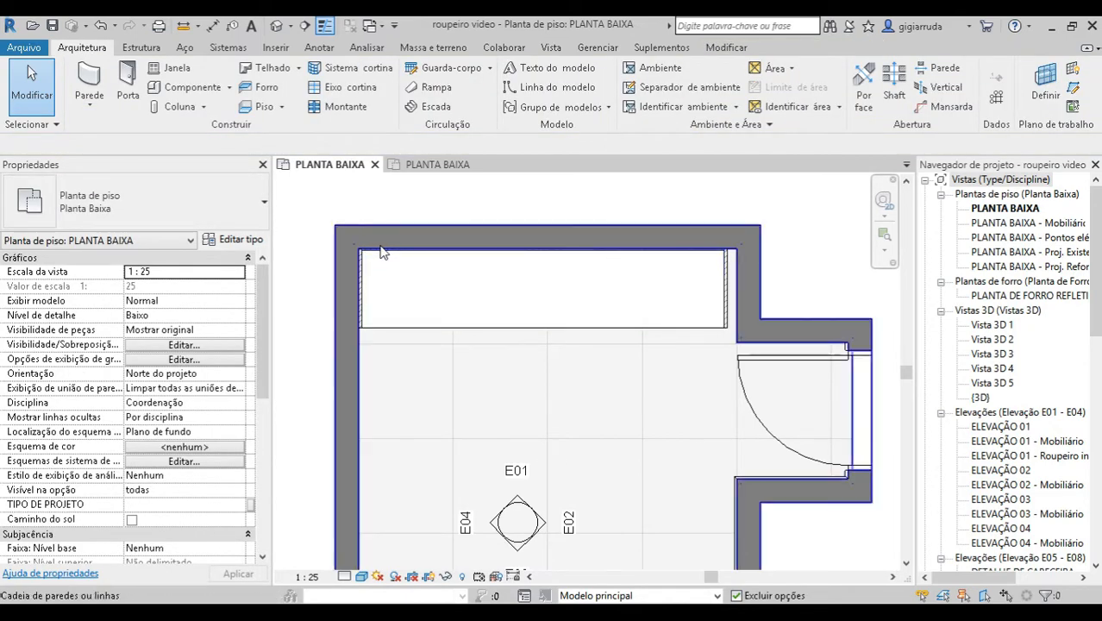
click(382, 251)
key(Escape)
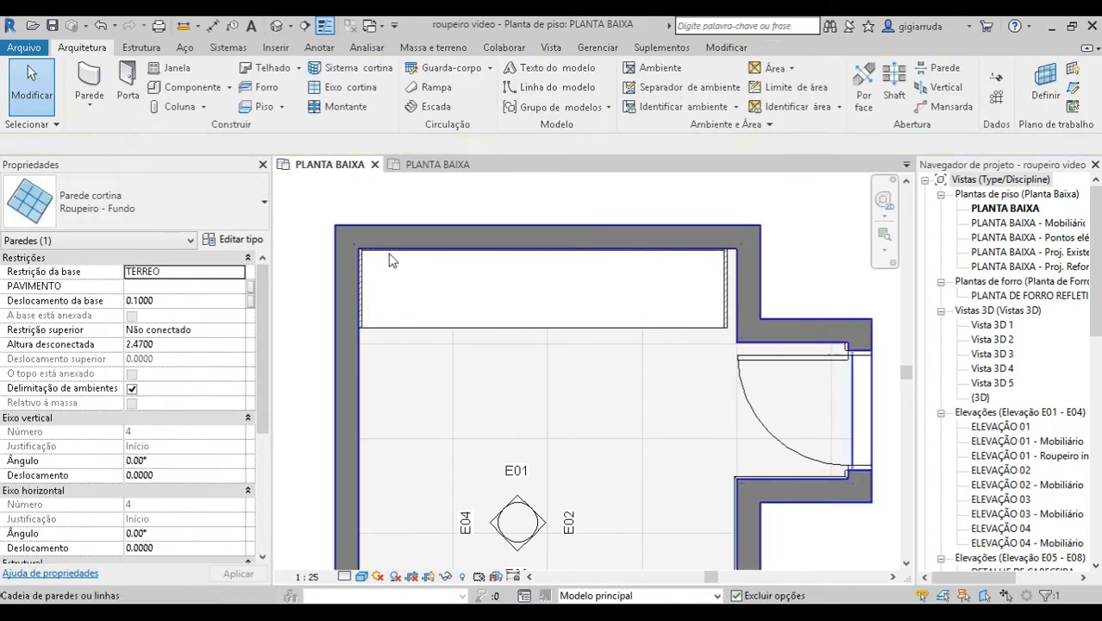
scroll(387, 252, up, 3)
scroll(364, 250, down, 3)
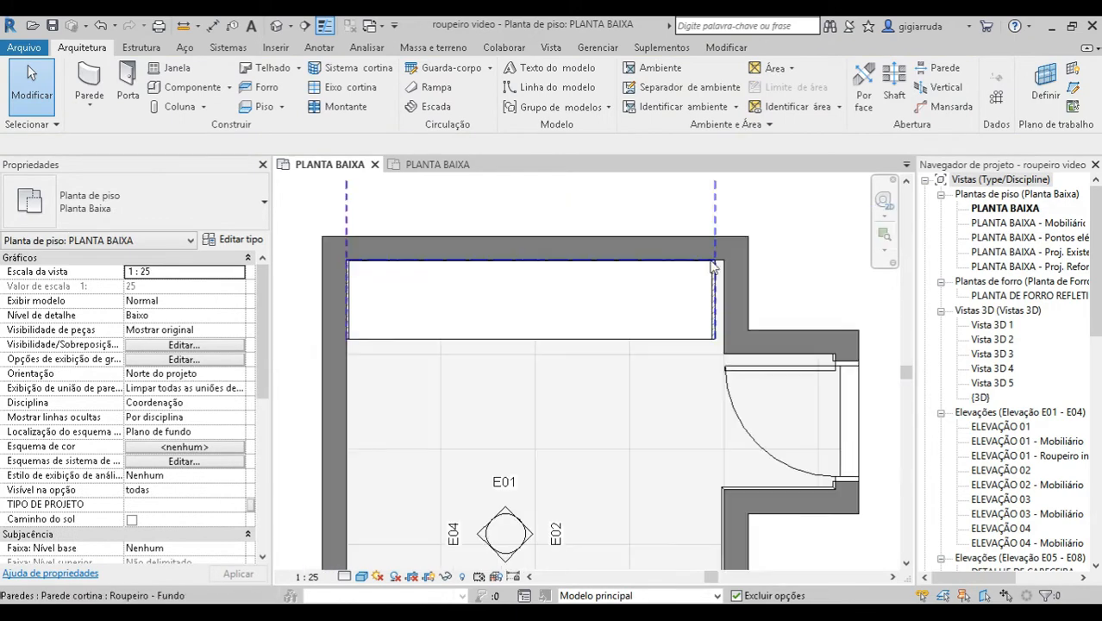
Move the wardrobe curtain wall horizontally to the right, centring it between the room's two side walls.
click(714, 264)
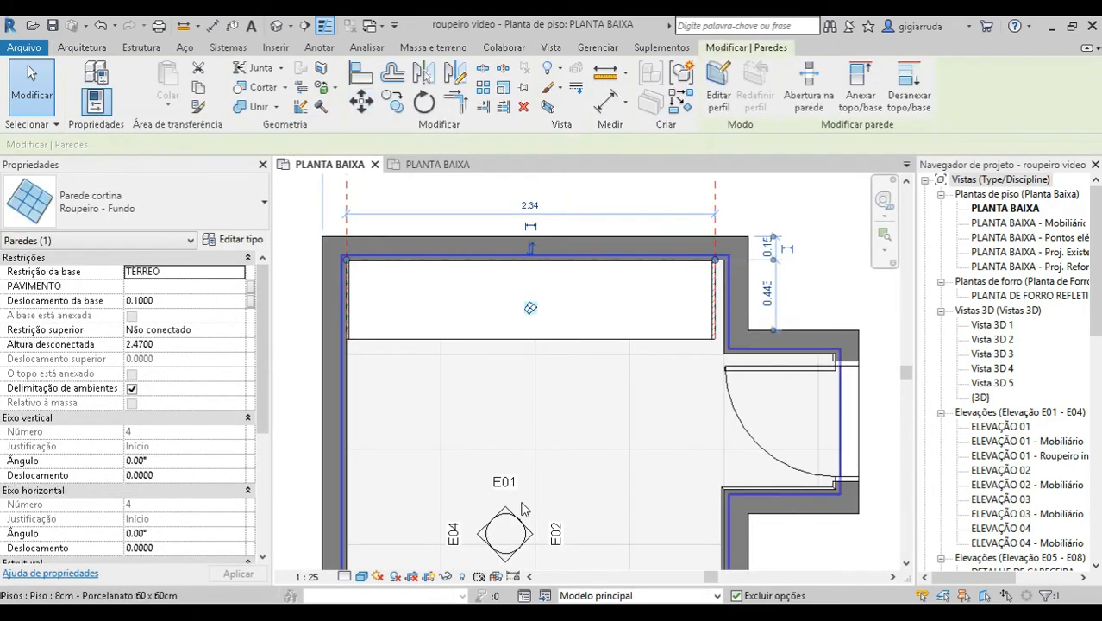
middle_drag(533, 454, 556, 477)
click(361, 102)
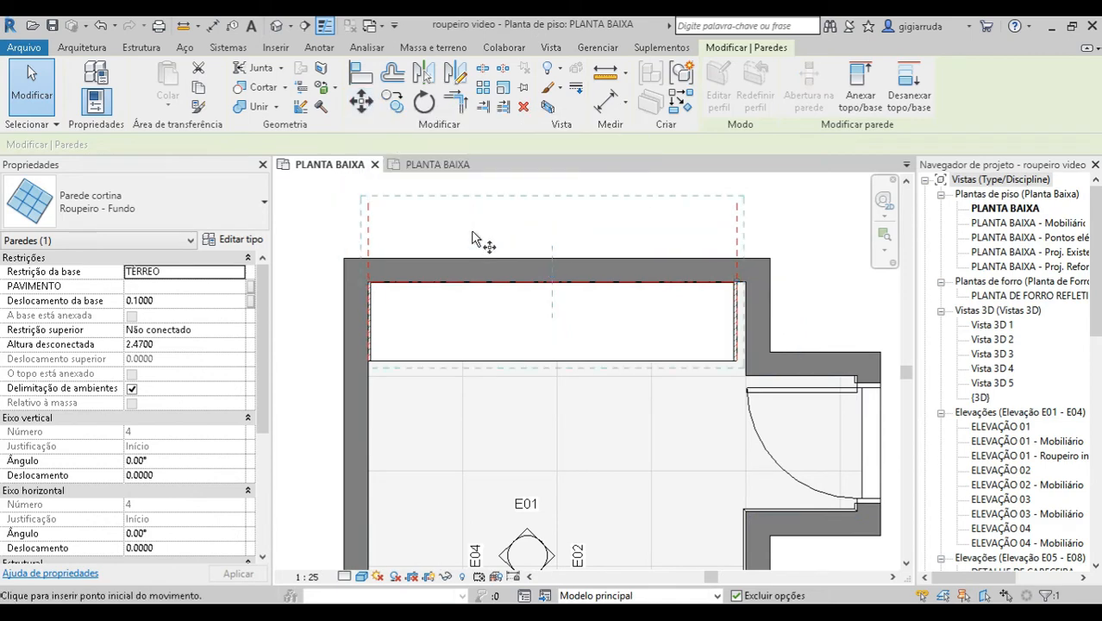
click(476, 220)
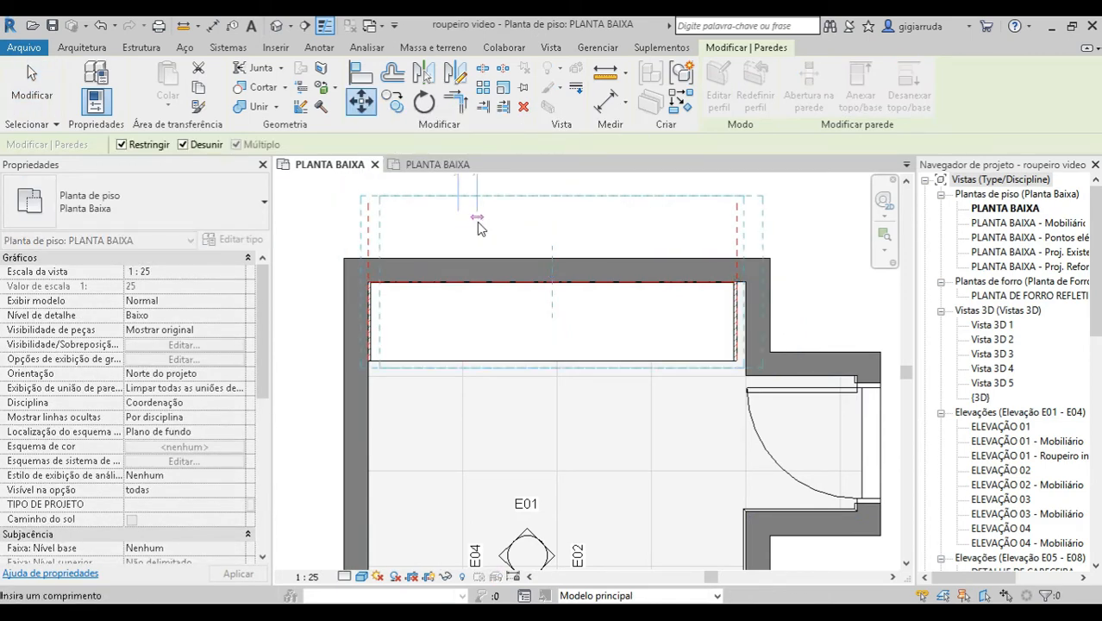
key(Return)
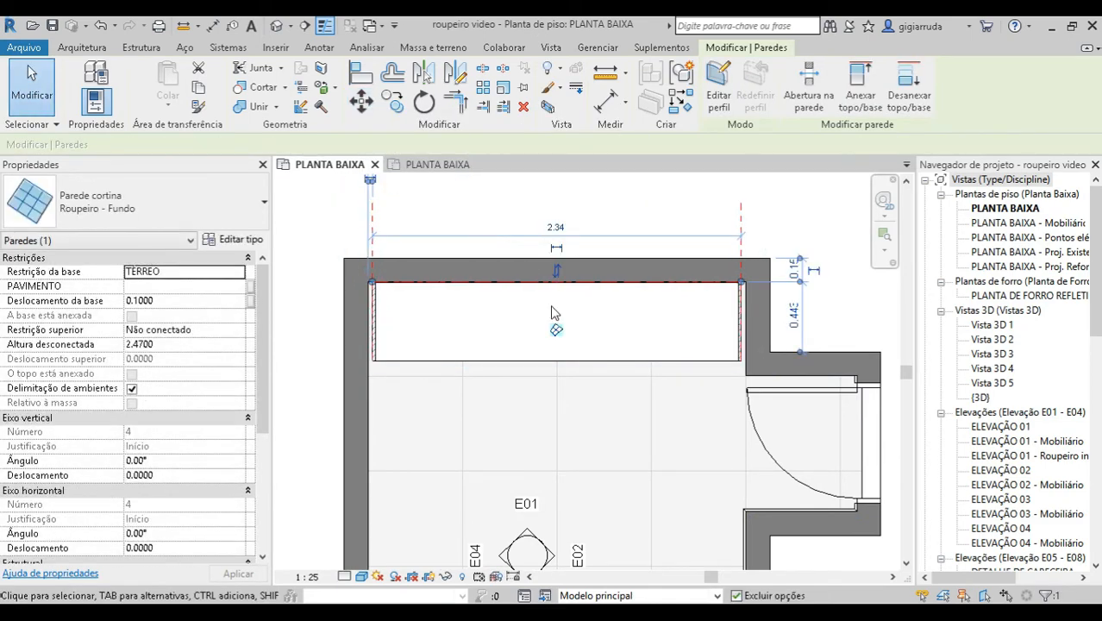
middle_drag(636, 429, 635, 468)
click(608, 194)
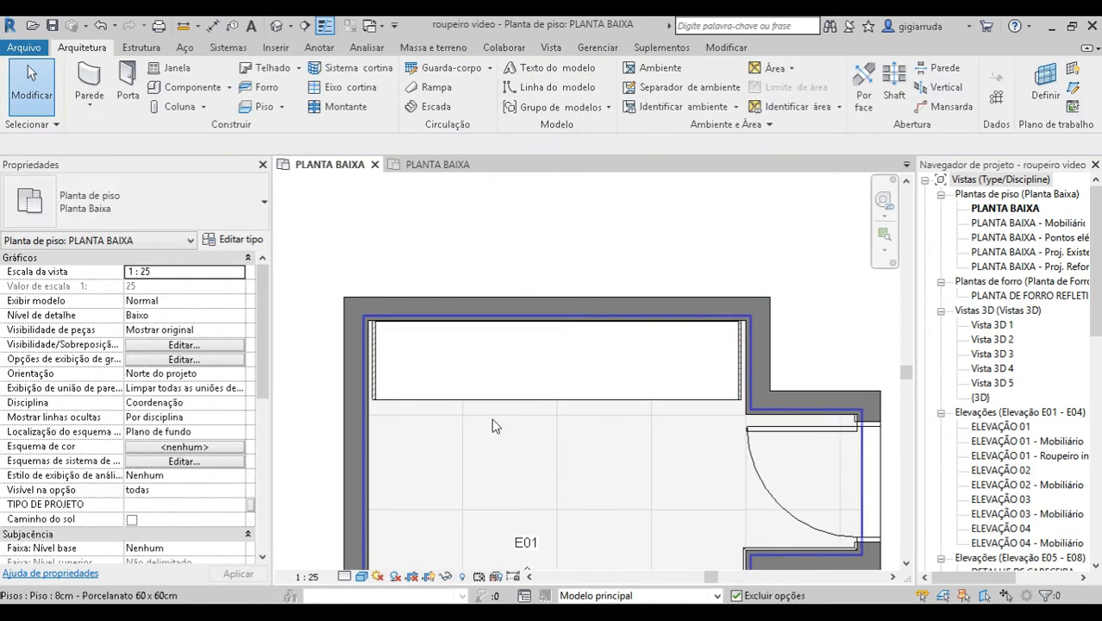
Inspect the wardrobe carcass inside the room in the default 3D view.
scroll(442, 398, up, 1)
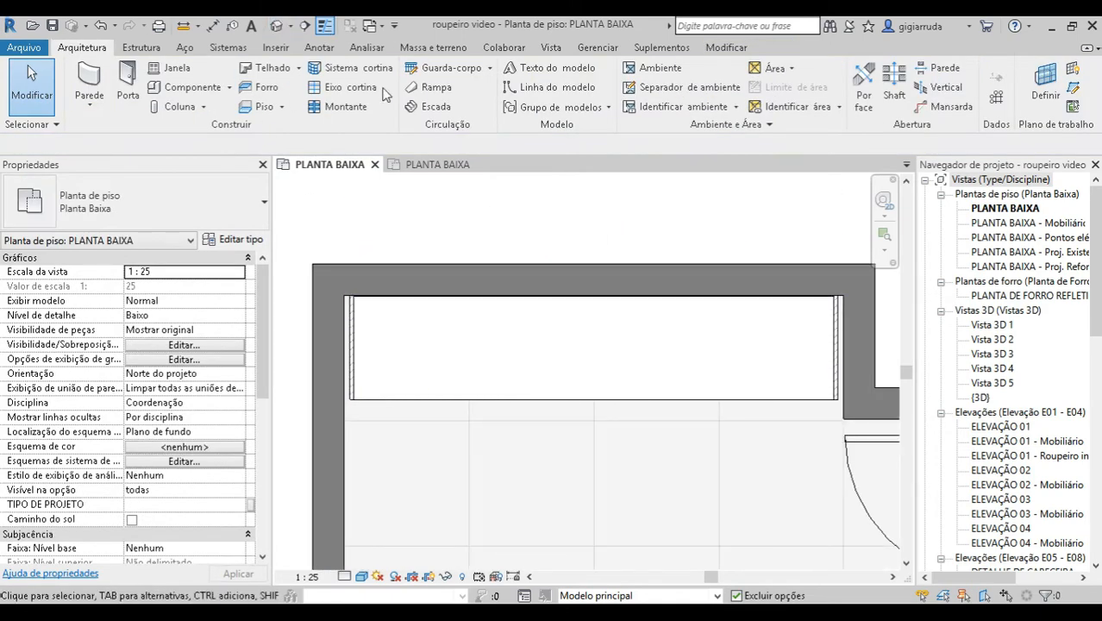
click(279, 28)
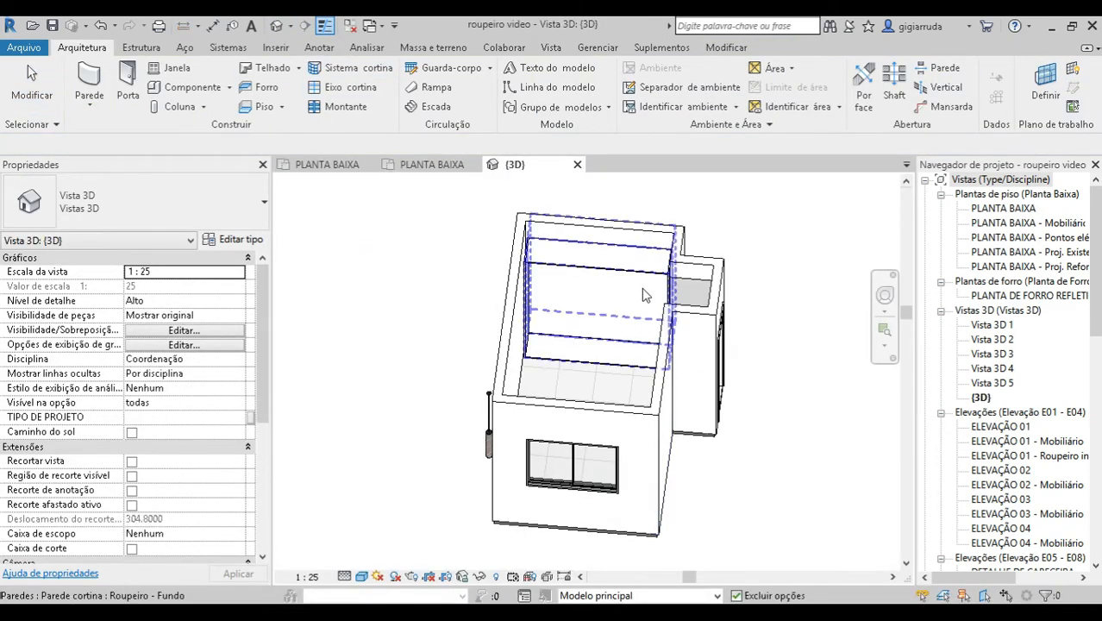
scroll(845, 388, up, 5)
middle_drag(860, 430, 836, 372)
scroll(818, 423, down, 1)
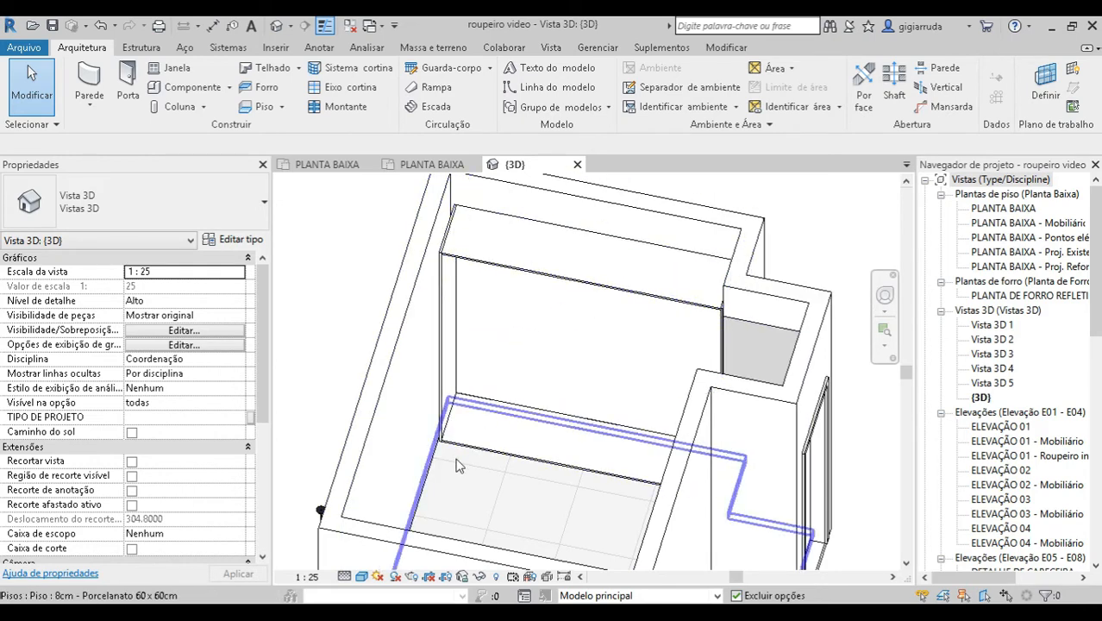
In the PLANTA BAIXA floor plan, place a BASE DE ARMÁRIO component of type BASE at the wardrobe's upper-left corner.
double_click(1004, 208)
middle_drag(604, 493, 583, 470)
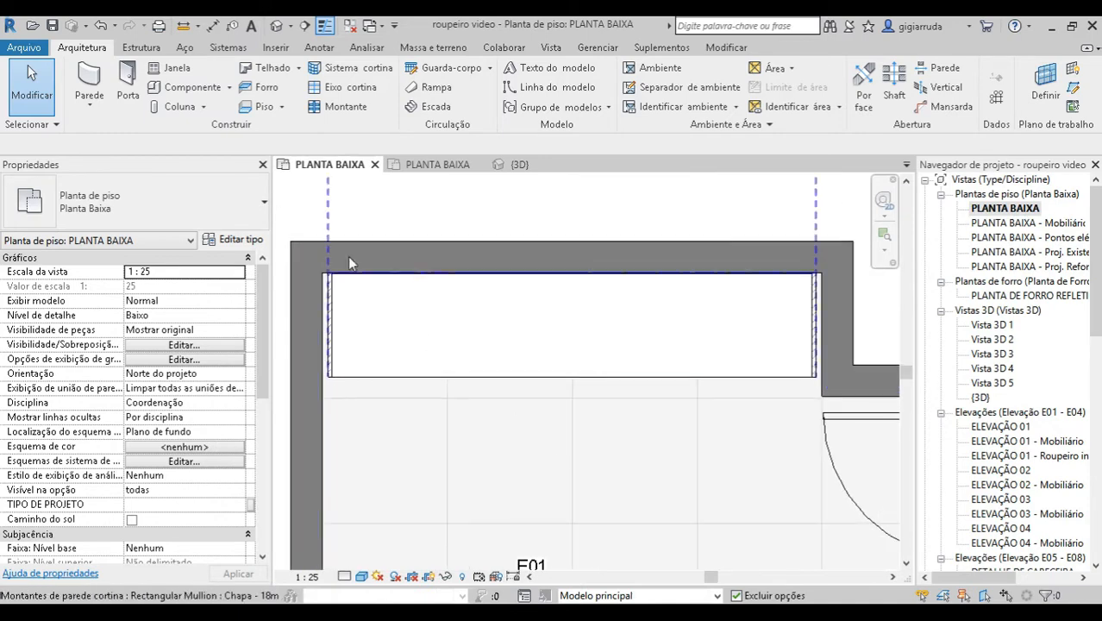
click(181, 87)
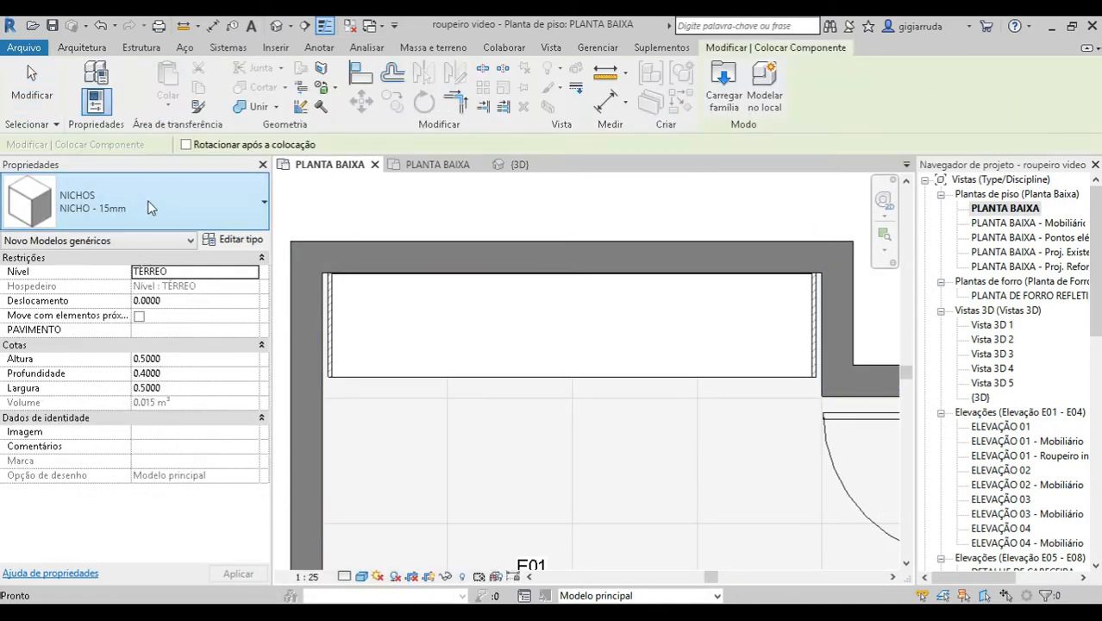
click(148, 208)
text(base)
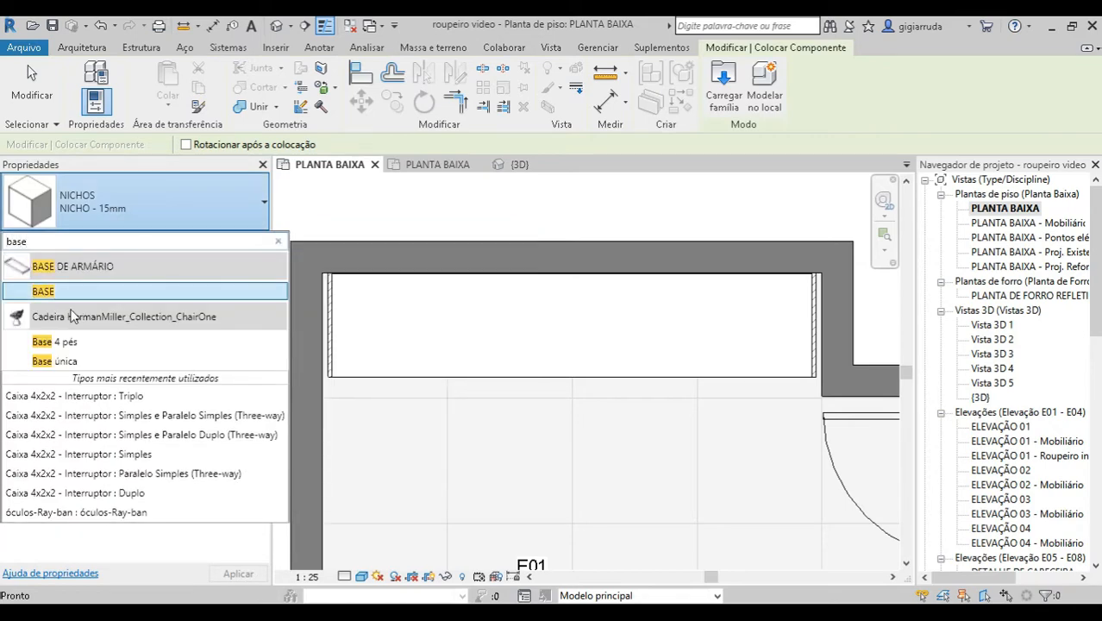
click(38, 293)
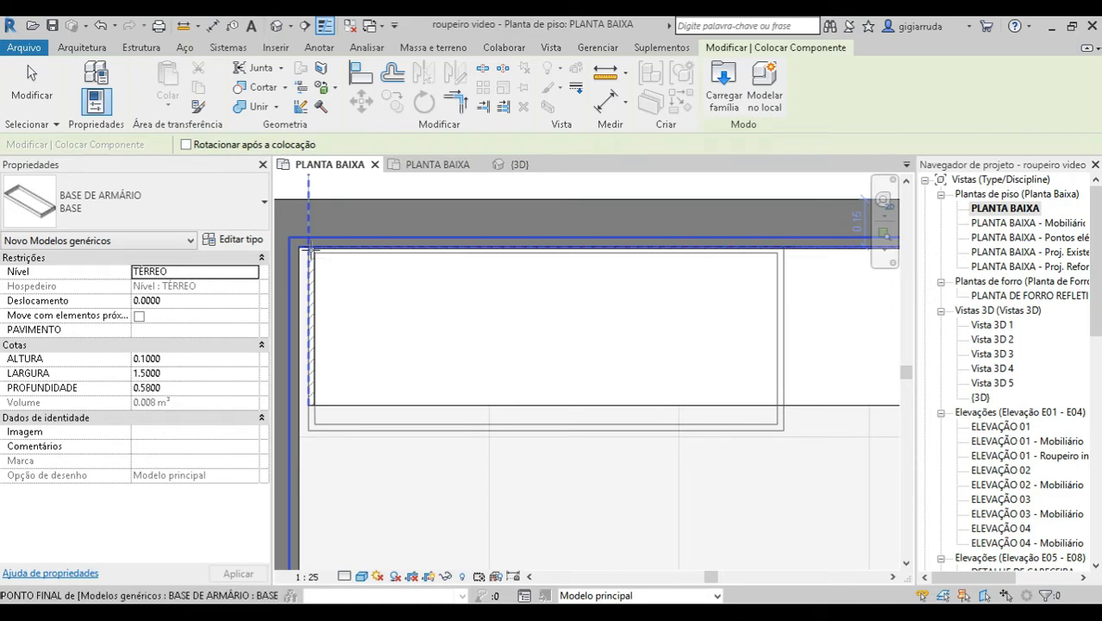
click(310, 250)
key(Escape)
key(Escape)
Stretch the cabinet base to the wardrobe's right side, giving it a width of 2.34 m.
click(410, 435)
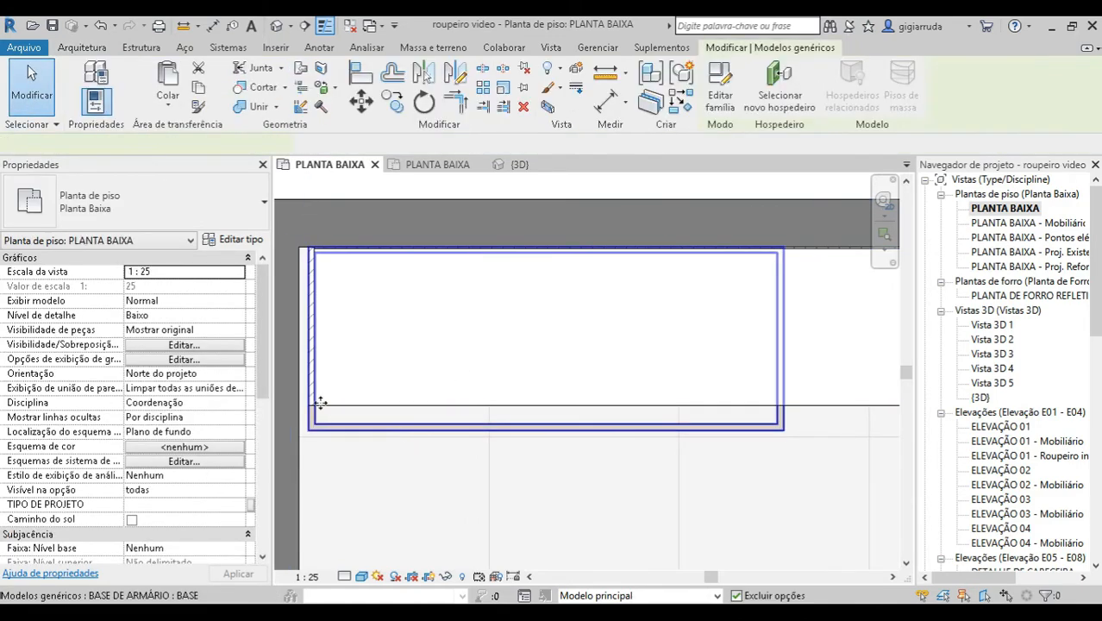
scroll(319, 401, down, 2)
drag(626, 364, 793, 362)
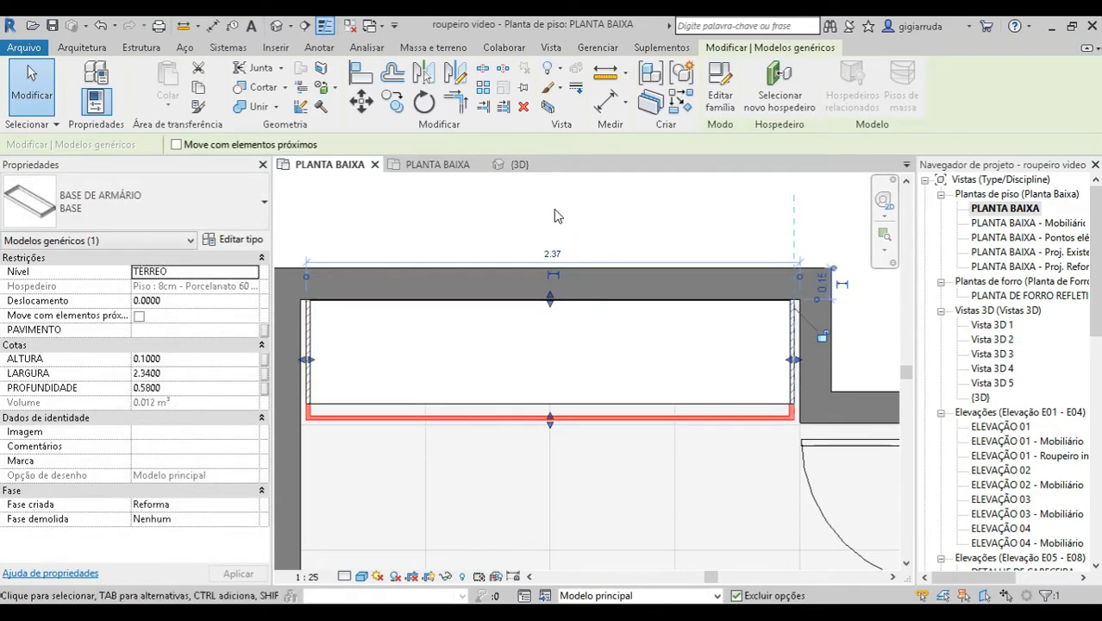
click(554, 209)
Check the depth of the cabinet base beneath the wardrobe.
click(362, 421)
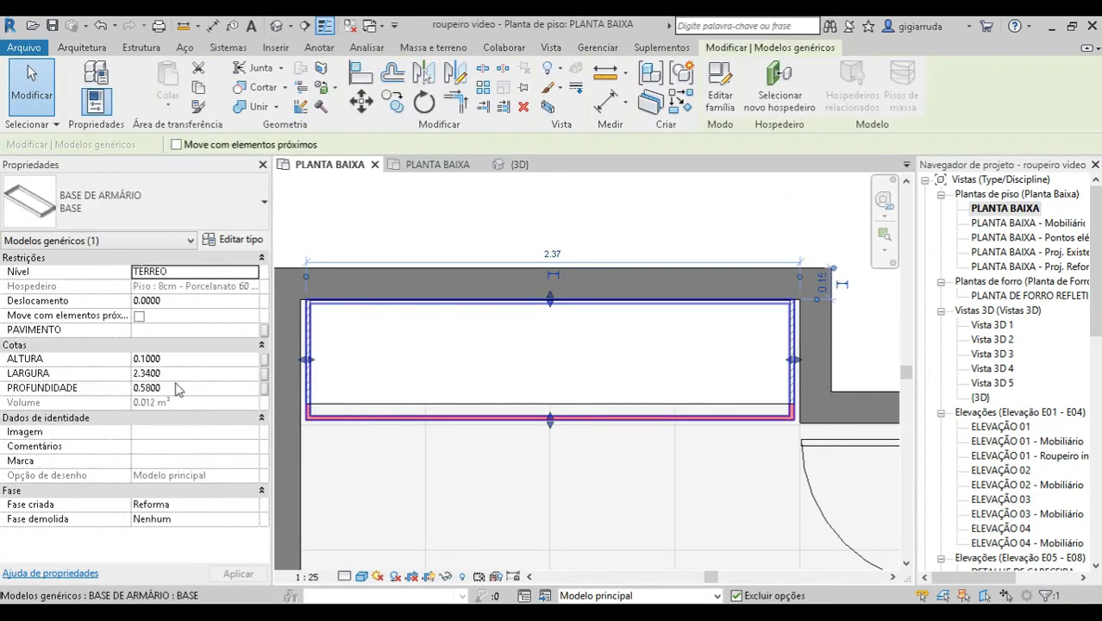
click(174, 387)
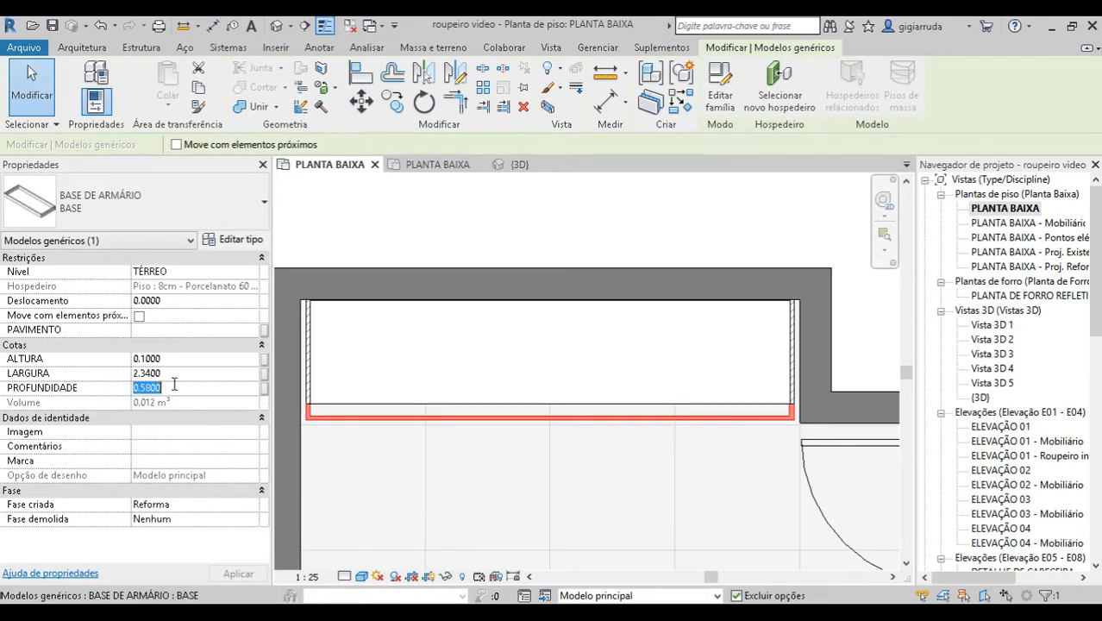
click(384, 220)
Review the horizontal mullion types in the type properties of the Roupeiro - Fundo curtain wall at the wardrobe's back.
click(386, 302)
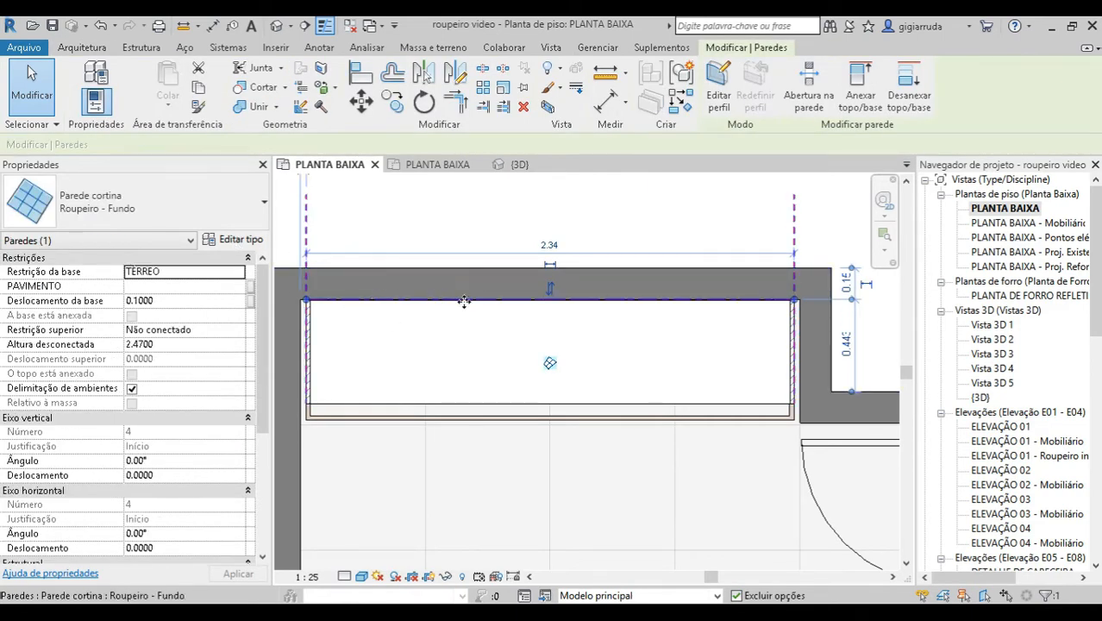
click(237, 241)
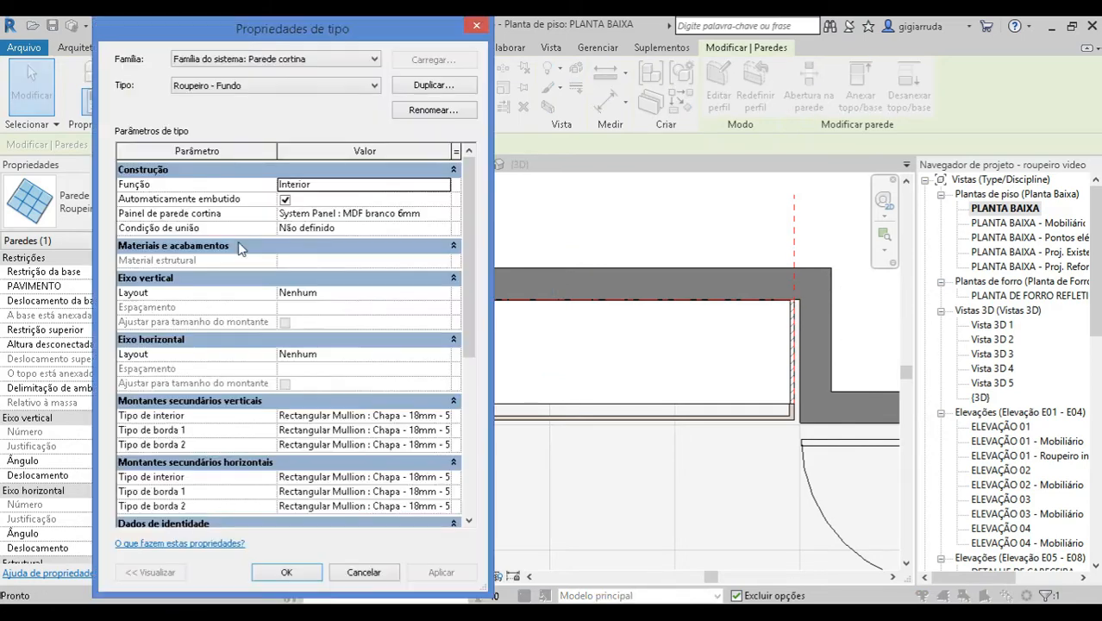
scroll(474, 294, down, 3)
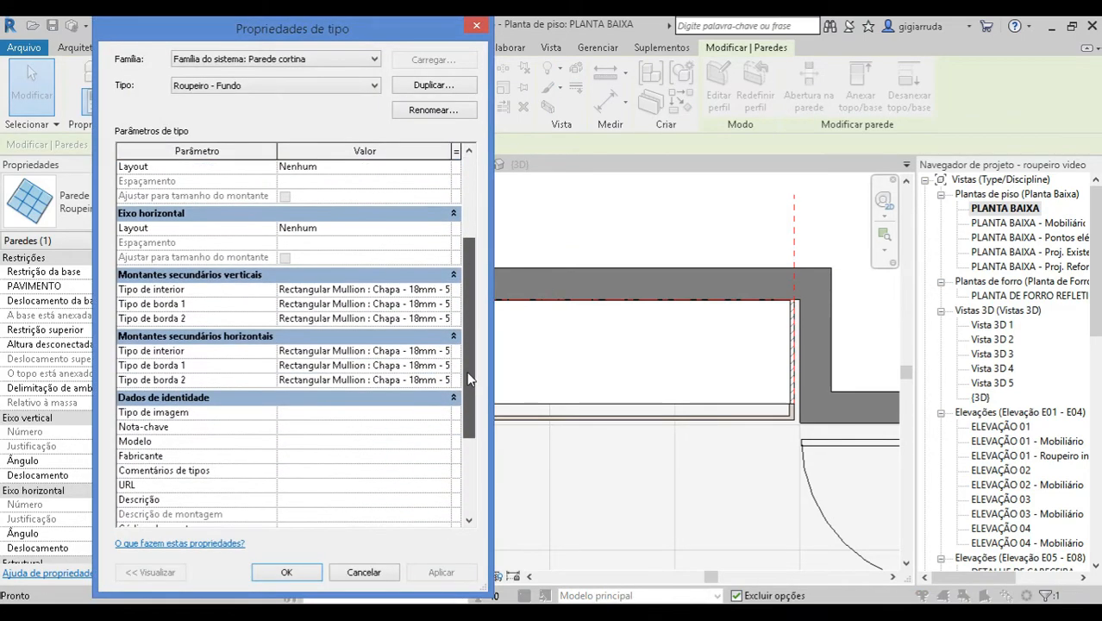
drag(491, 291, 710, 284)
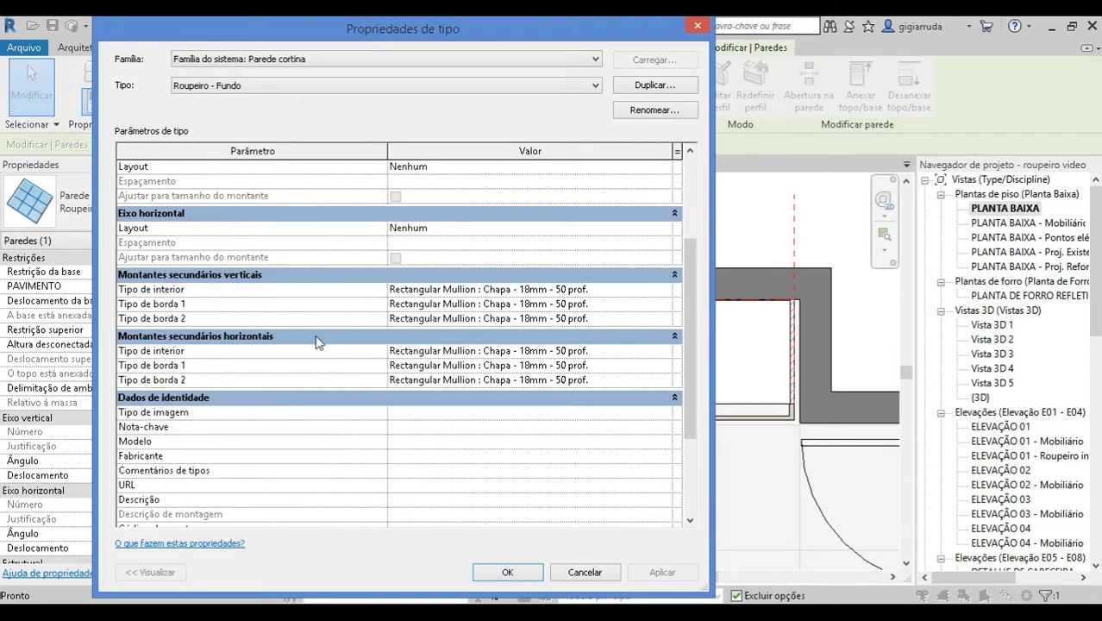
click(490, 351)
drag(560, 351, 585, 355)
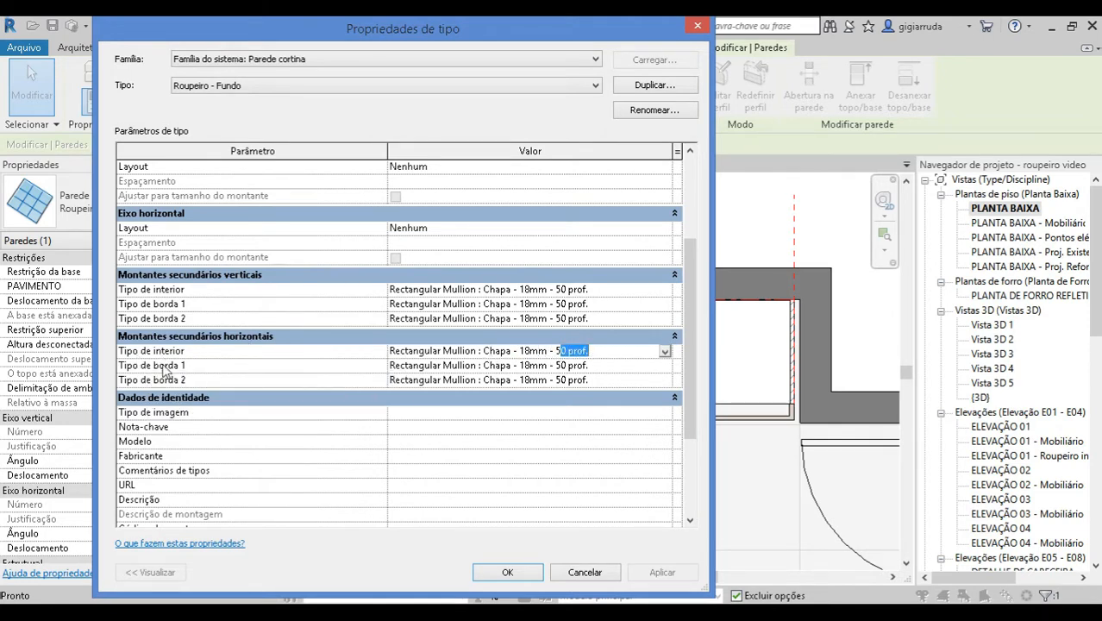
click(392, 366)
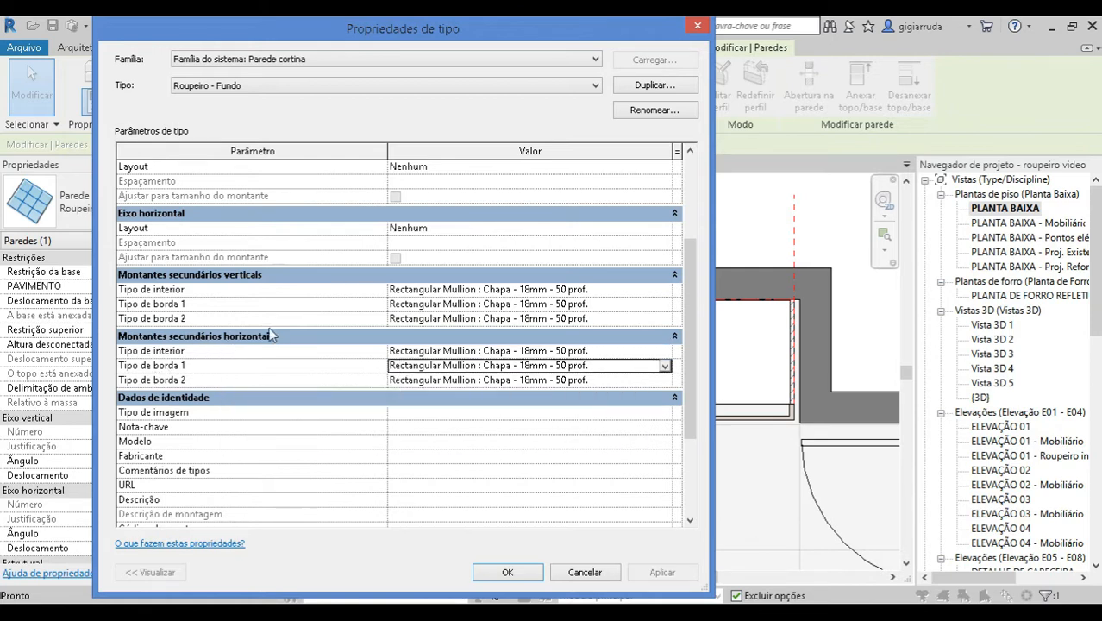
Review the vertical border mullion types and the Chapa - 18mm depth options available for them, keeping the current choices.
click(393, 303)
click(593, 304)
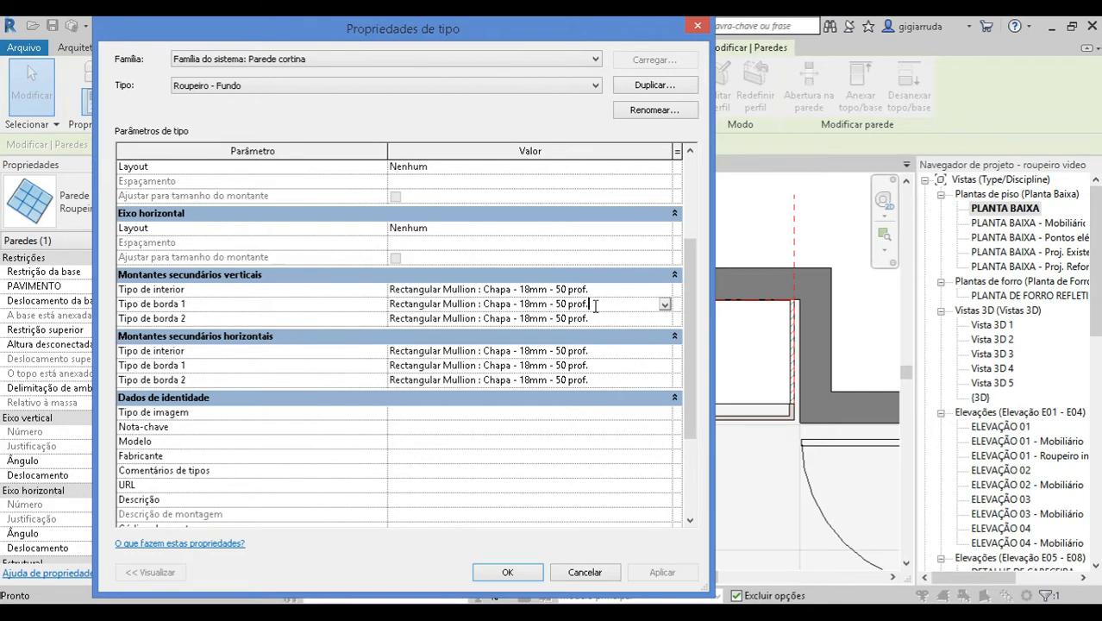
click(611, 321)
click(652, 305)
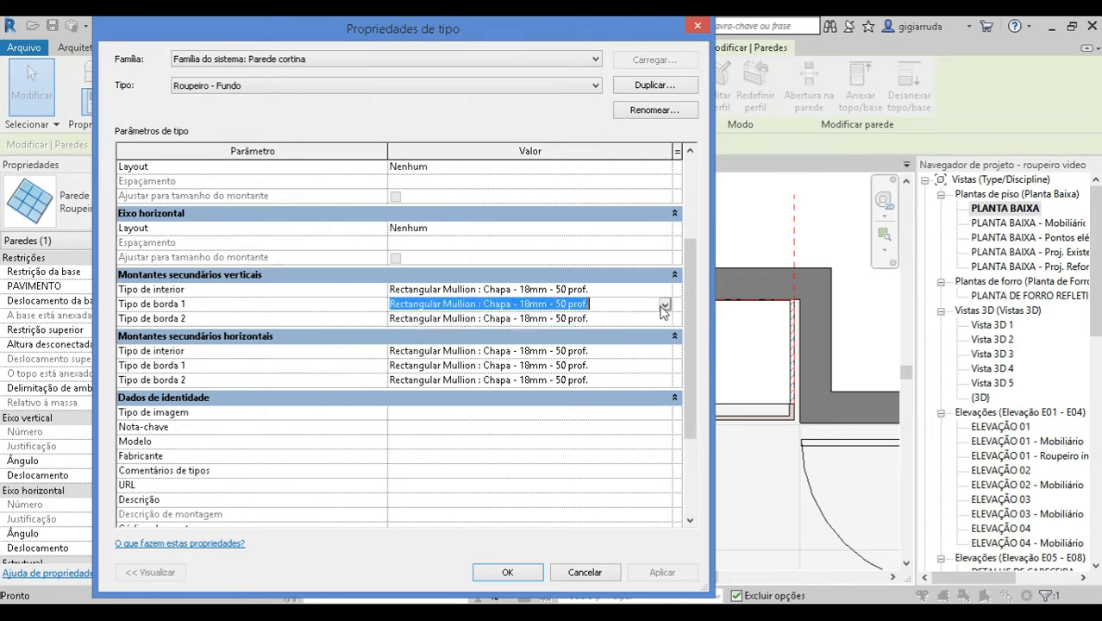
click(665, 305)
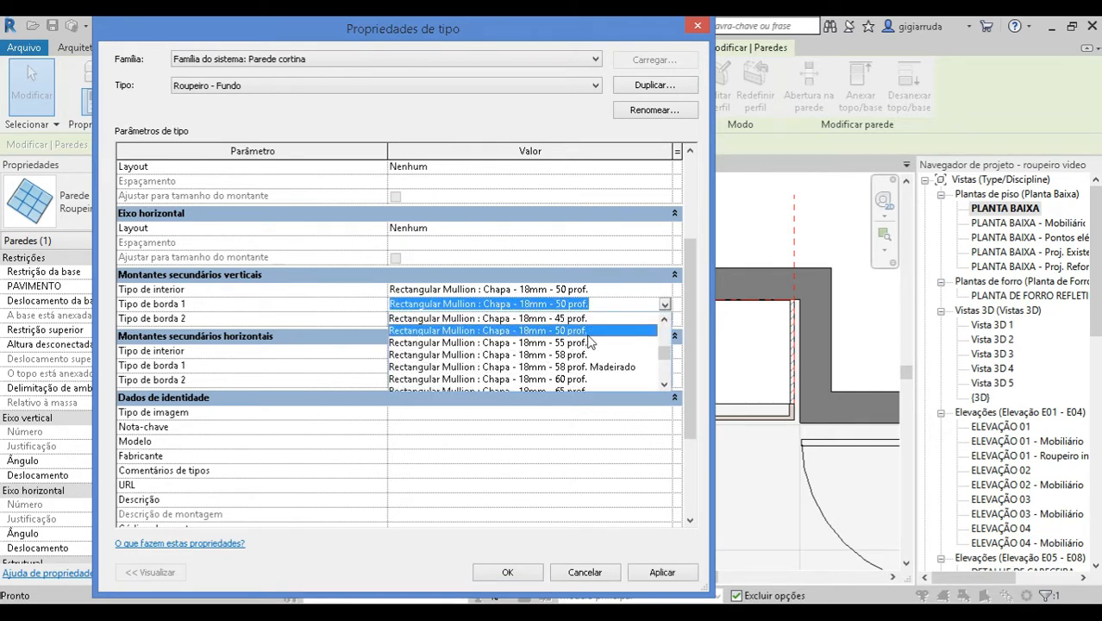
click(665, 305)
click(665, 305)
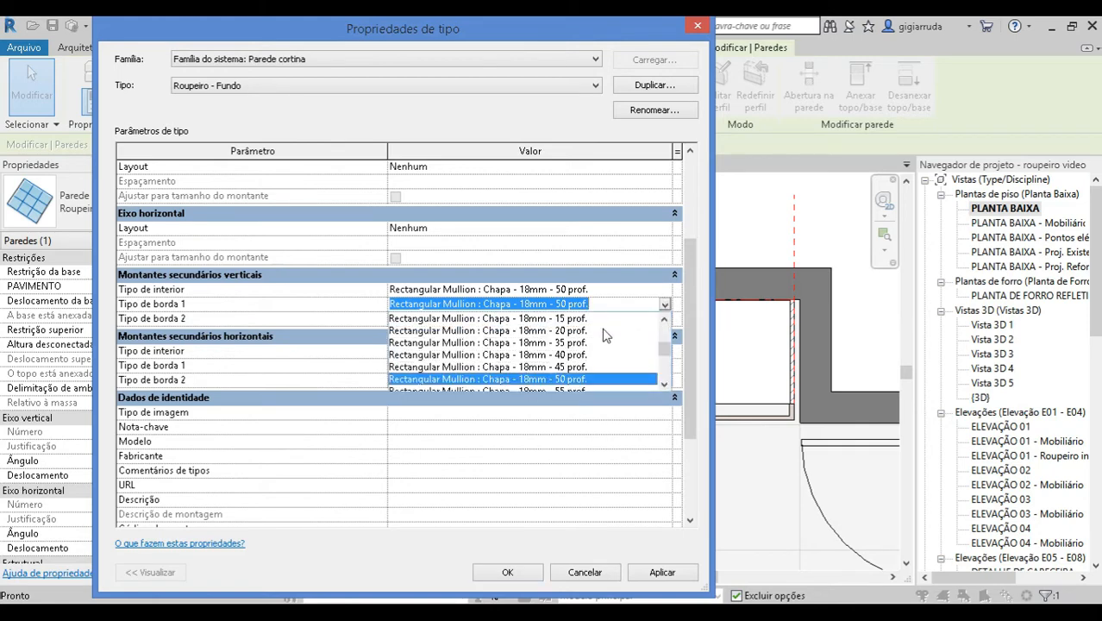
scroll(569, 365, down, 2)
scroll(556, 369, up, 2)
click(603, 307)
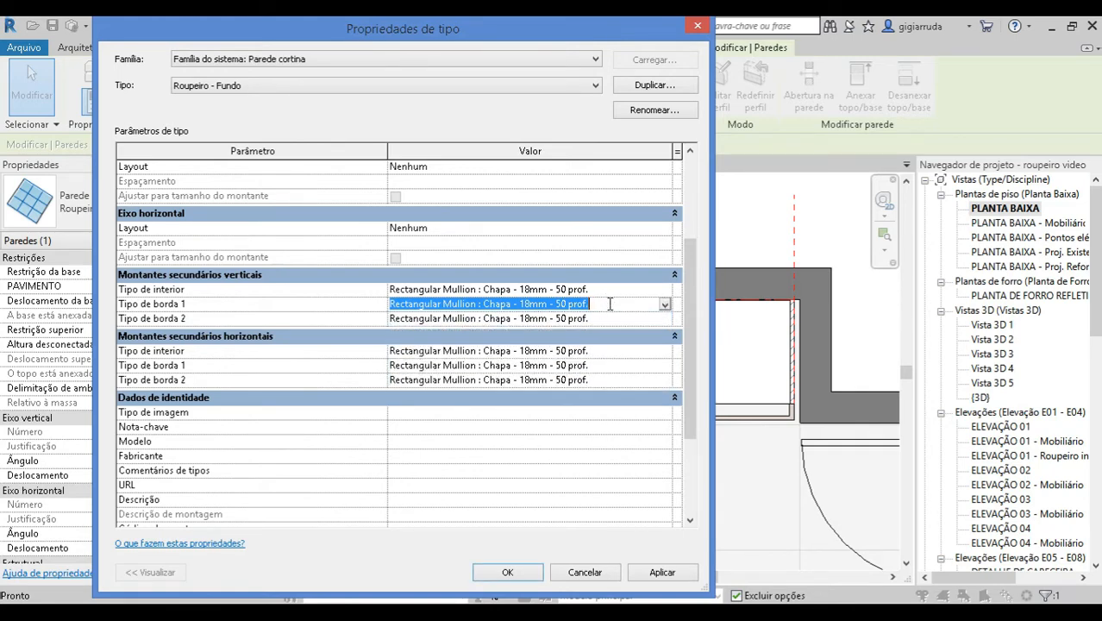
click(600, 319)
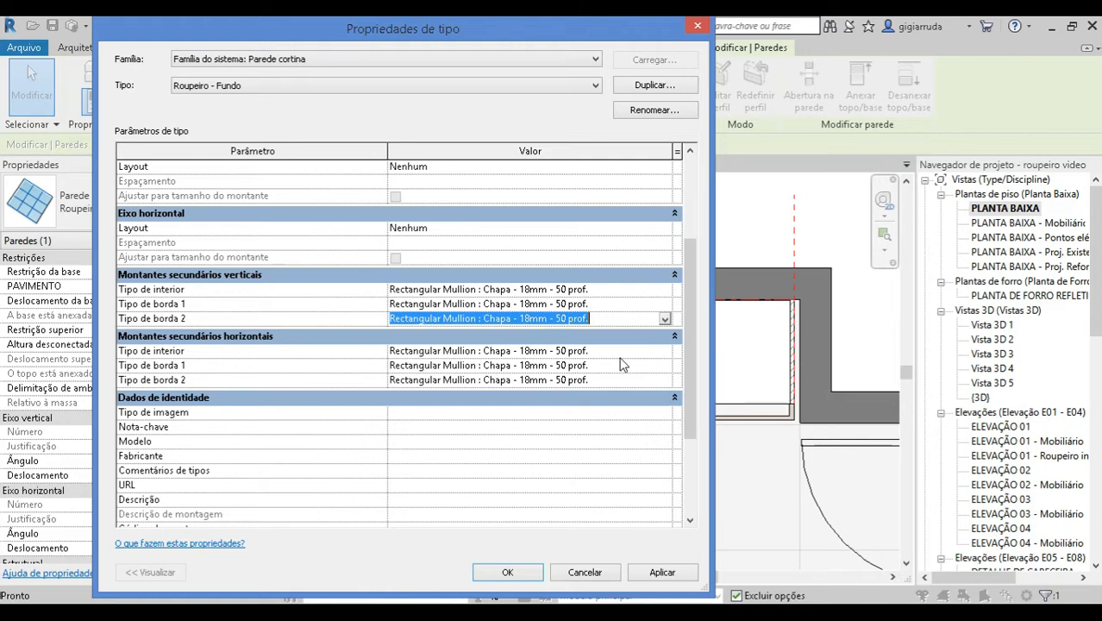
click(507, 571)
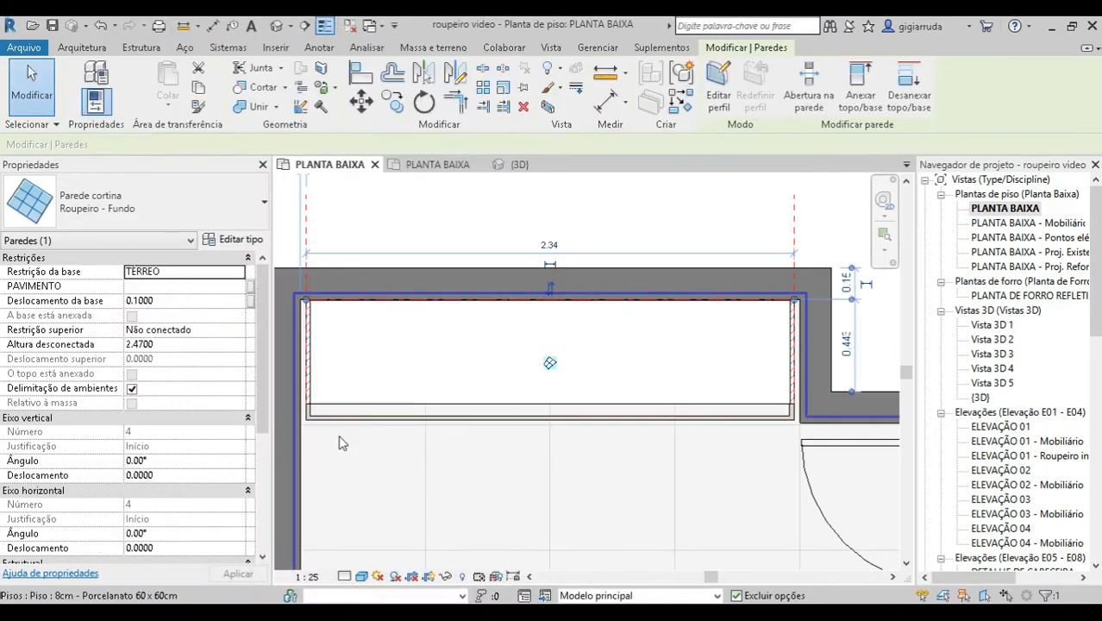
Examine in plan how the cabinet base lines up with the wardrobe's side and back panels.
scroll(341, 439, up, 4)
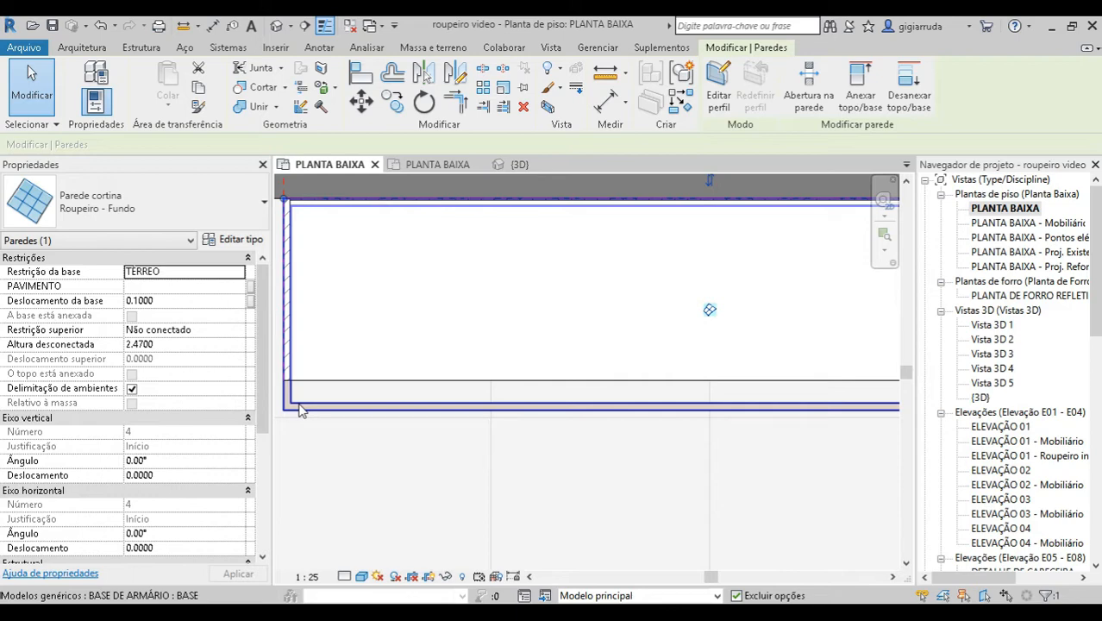
scroll(345, 310, down, 1)
scroll(422, 276, down, 3)
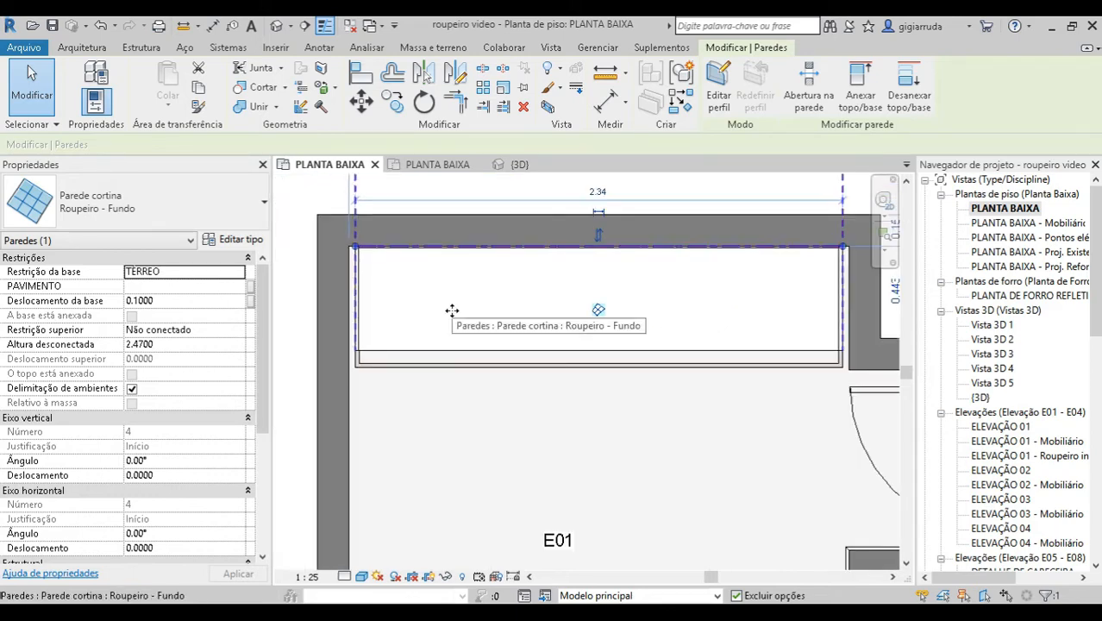
key(Escape)
scroll(423, 258, down, 1)
scroll(406, 271, up, 1)
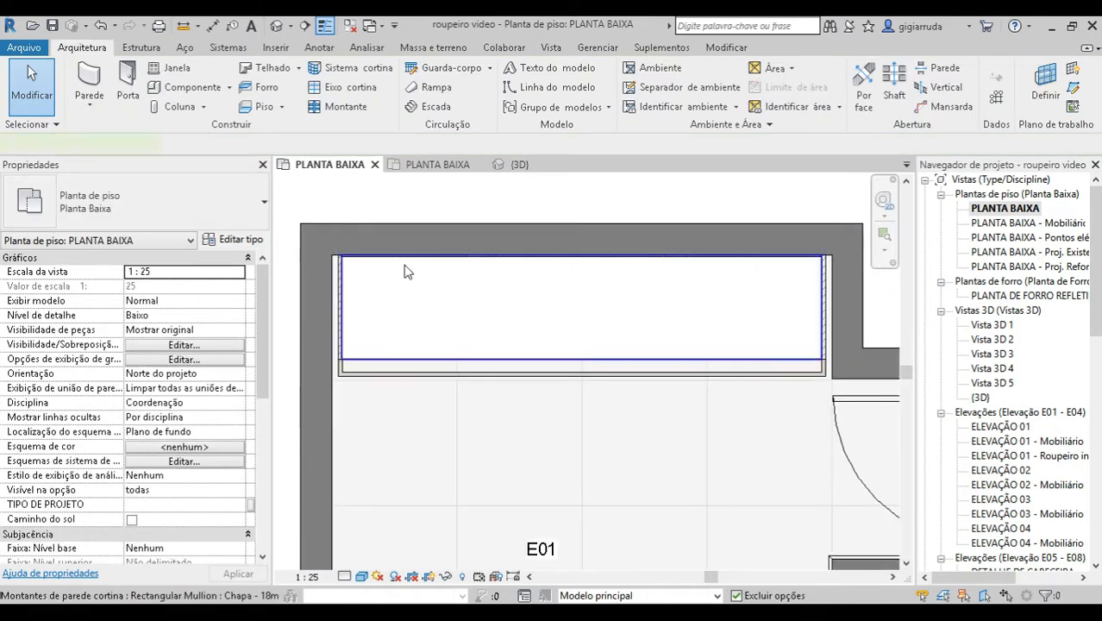
click(407, 270)
click(483, 205)
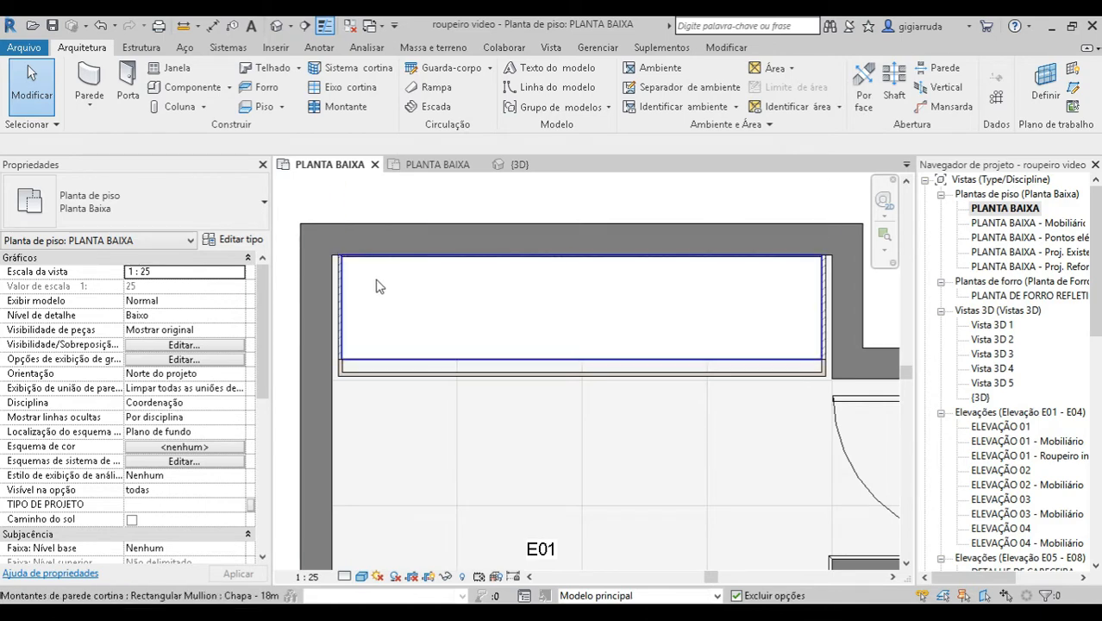
click(354, 255)
key(Escape)
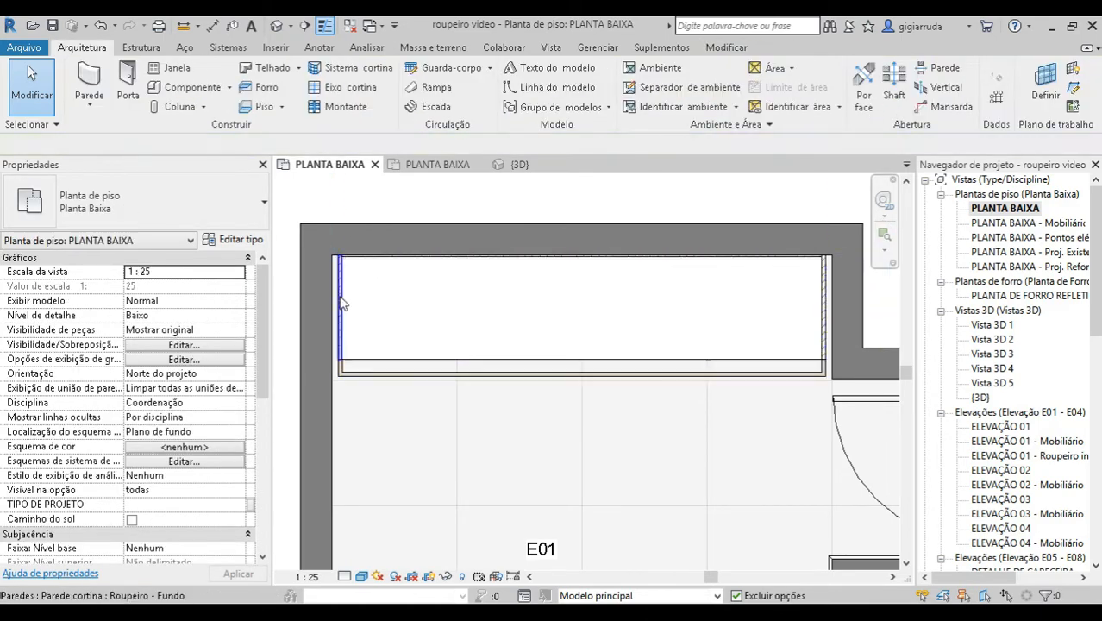
Place a FECHAMENTO VERTICAL component in the open floor area just below the wardrobe's left end.
click(134, 102)
click(183, 87)
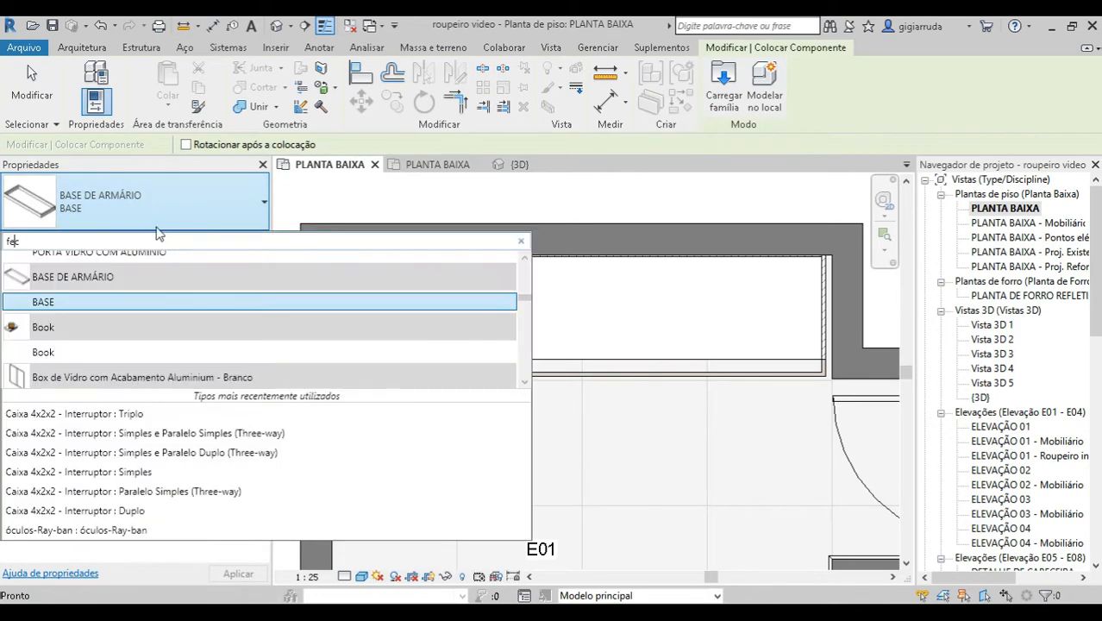
text(fecham)
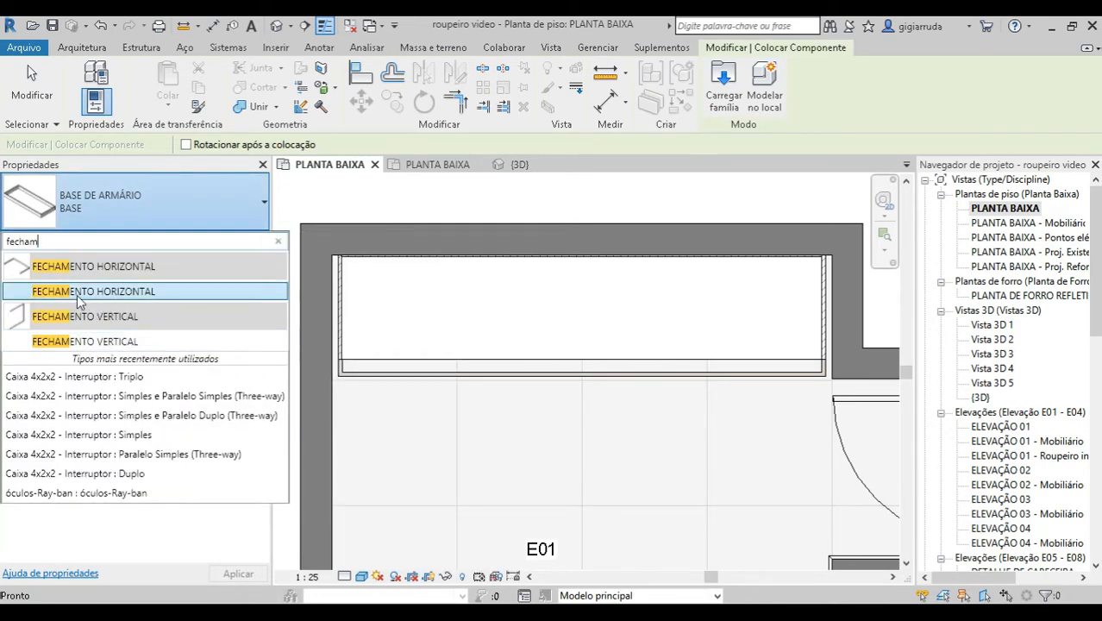
click(87, 343)
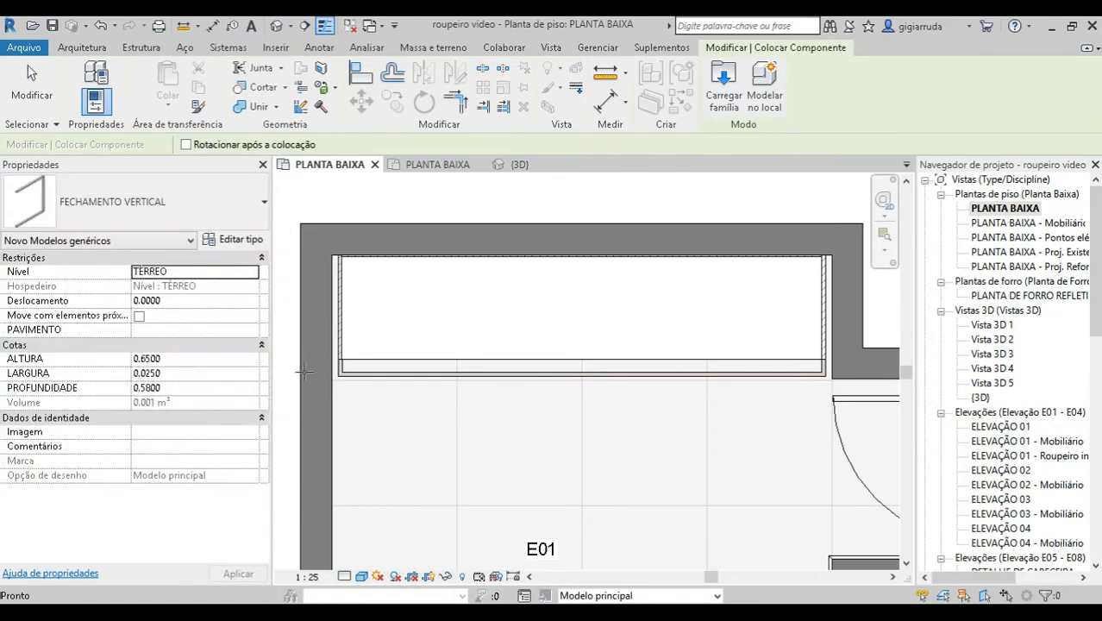
scroll(388, 418, down, 2)
scroll(386, 357, up, 5)
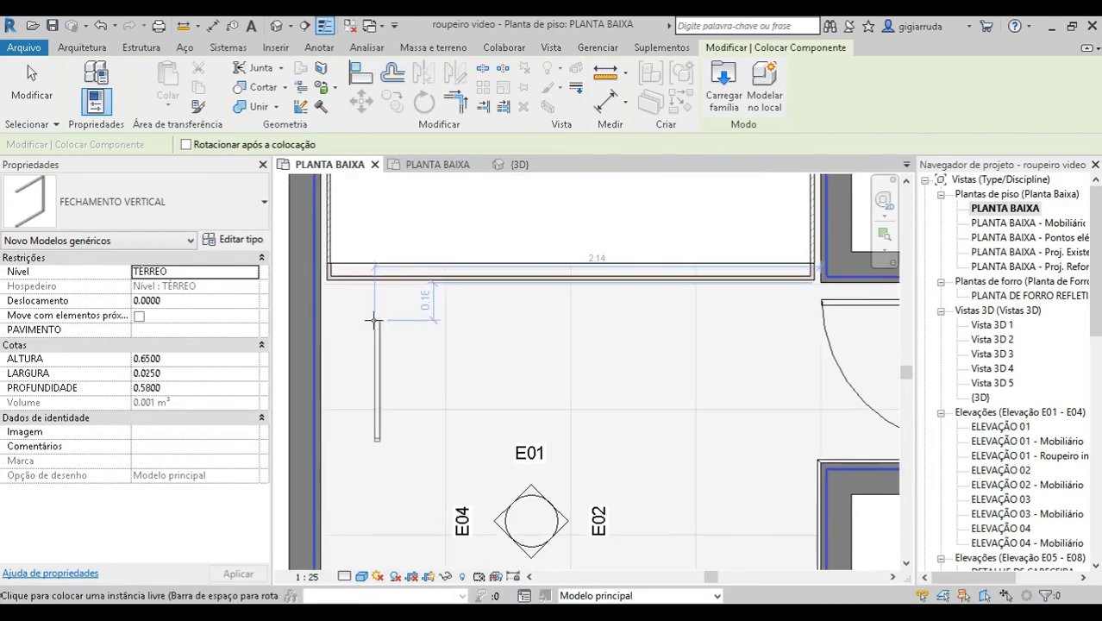
click(388, 281)
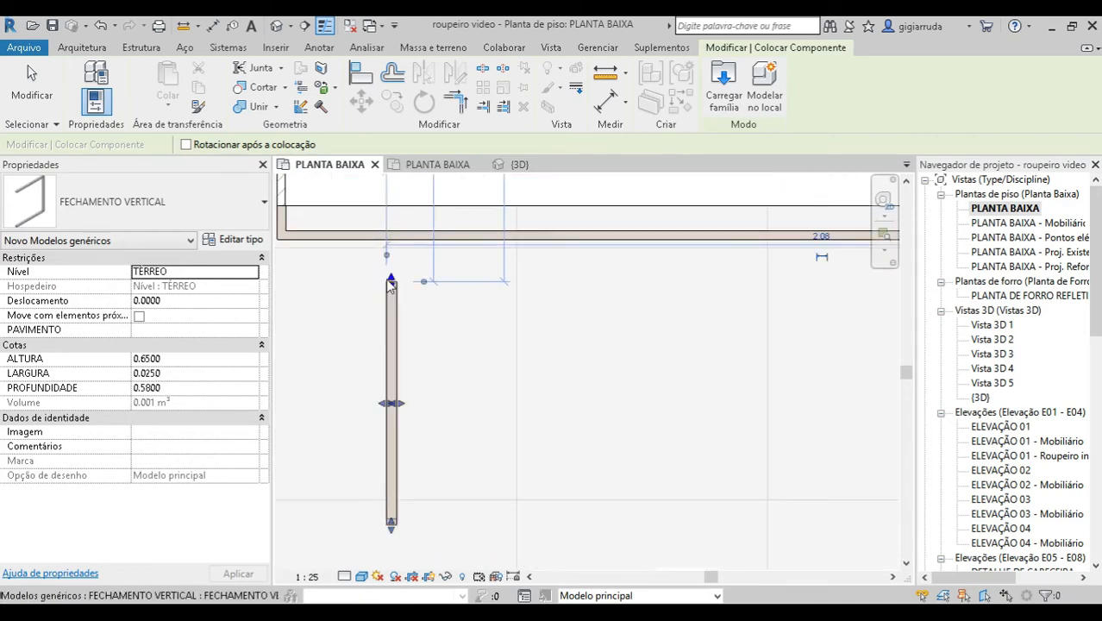
key(Escape)
key(Escape)
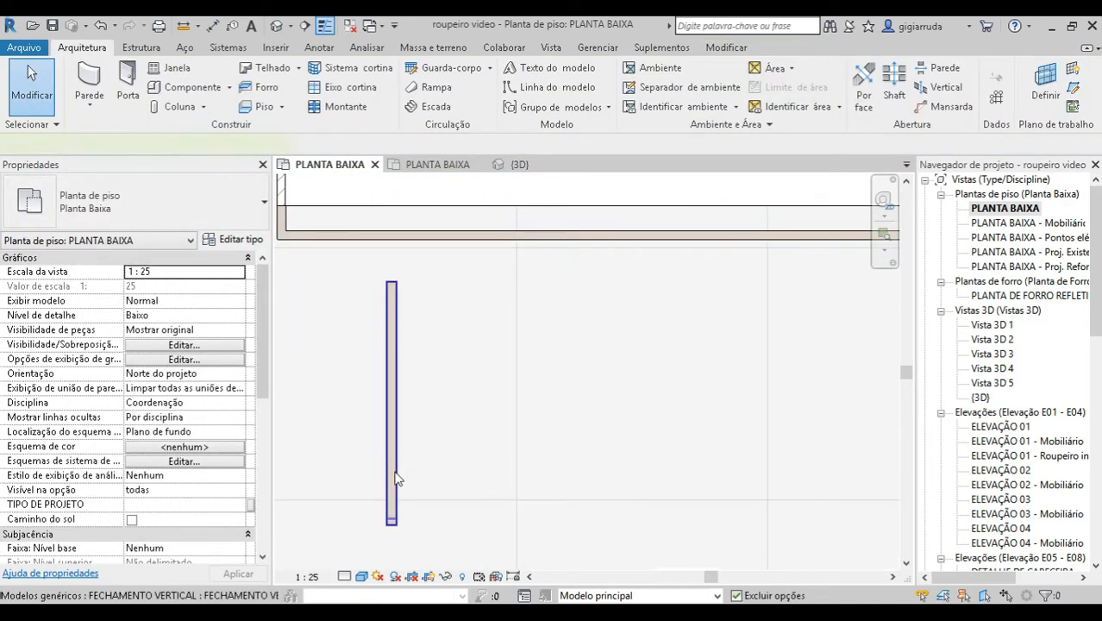
Inspect the shape of the vertical closure piece in the default 3D view.
click(395, 478)
scroll(395, 483, up, 3)
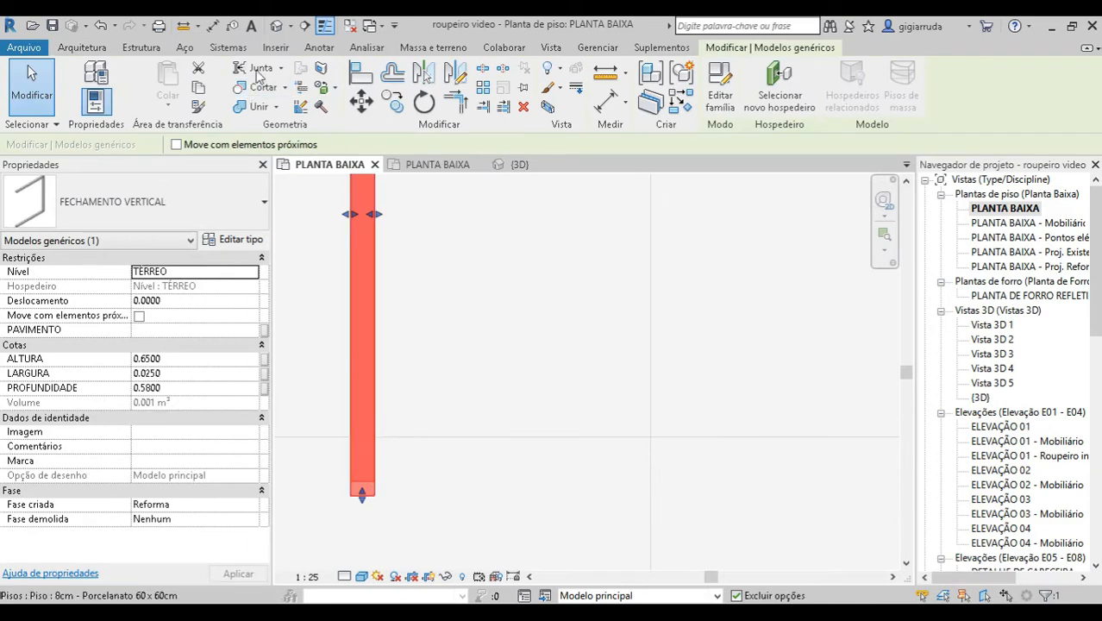
click(277, 25)
key(Escape)
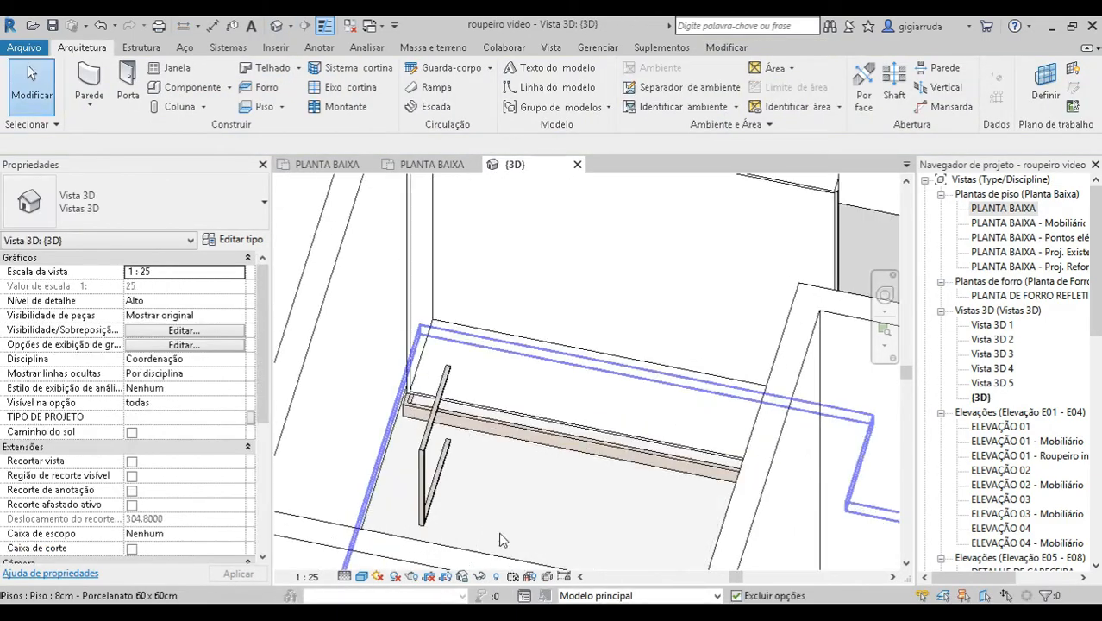
scroll(501, 540, up, 2)
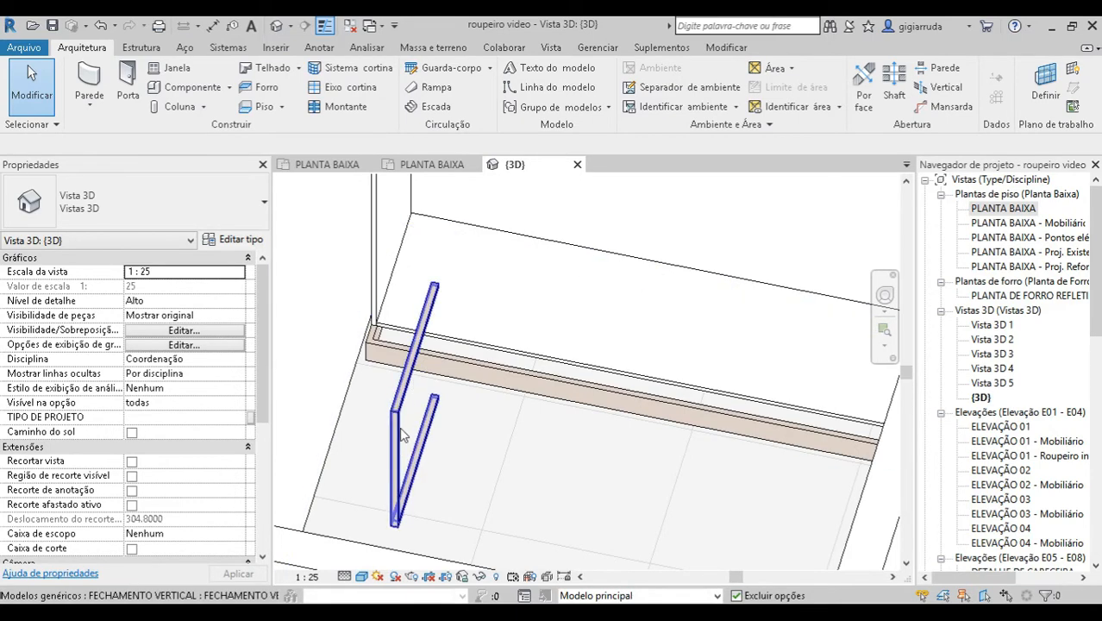
click(395, 485)
In the PLANTA BAIXA floor plan, move the vertical closure up so its upper end meets the wall behind the wardrobe.
click(1000, 208)
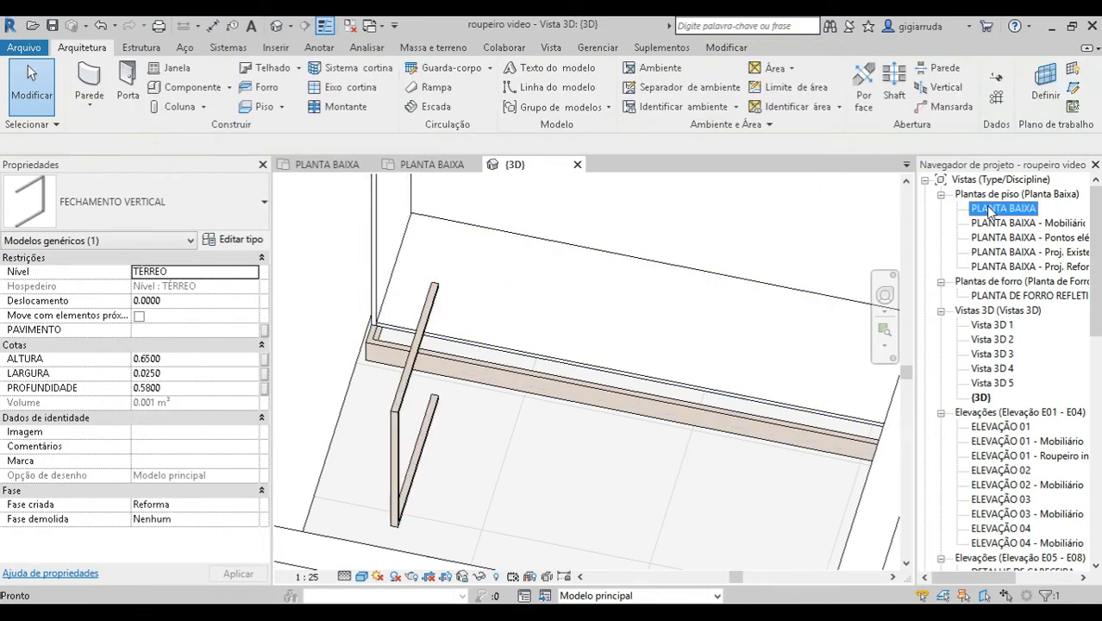
click(1009, 253)
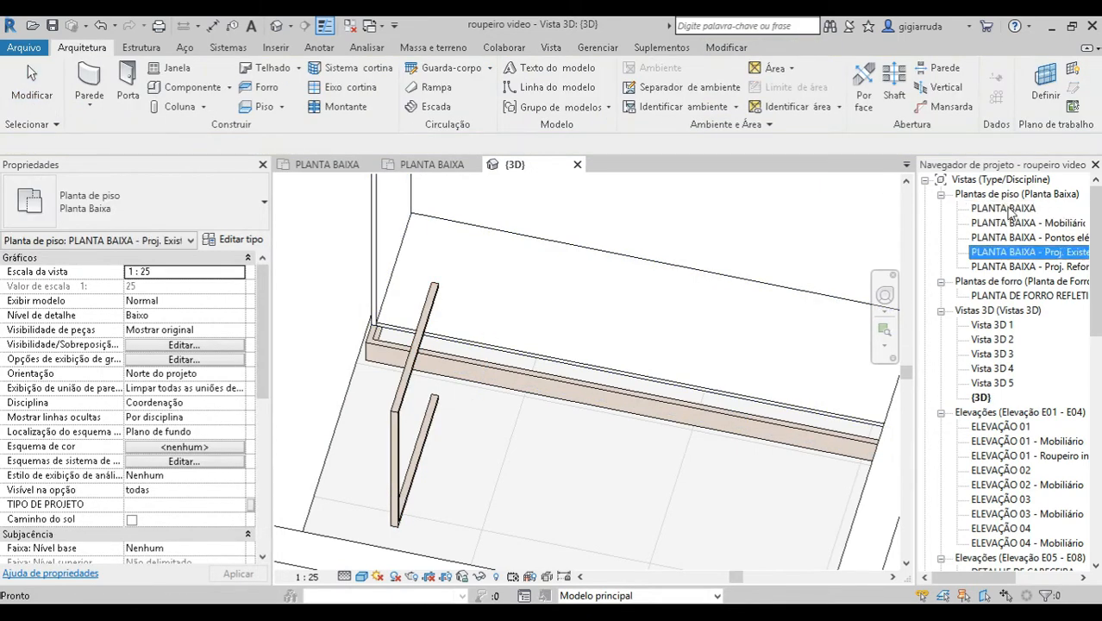
double_click(1009, 209)
scroll(619, 327, down, 3)
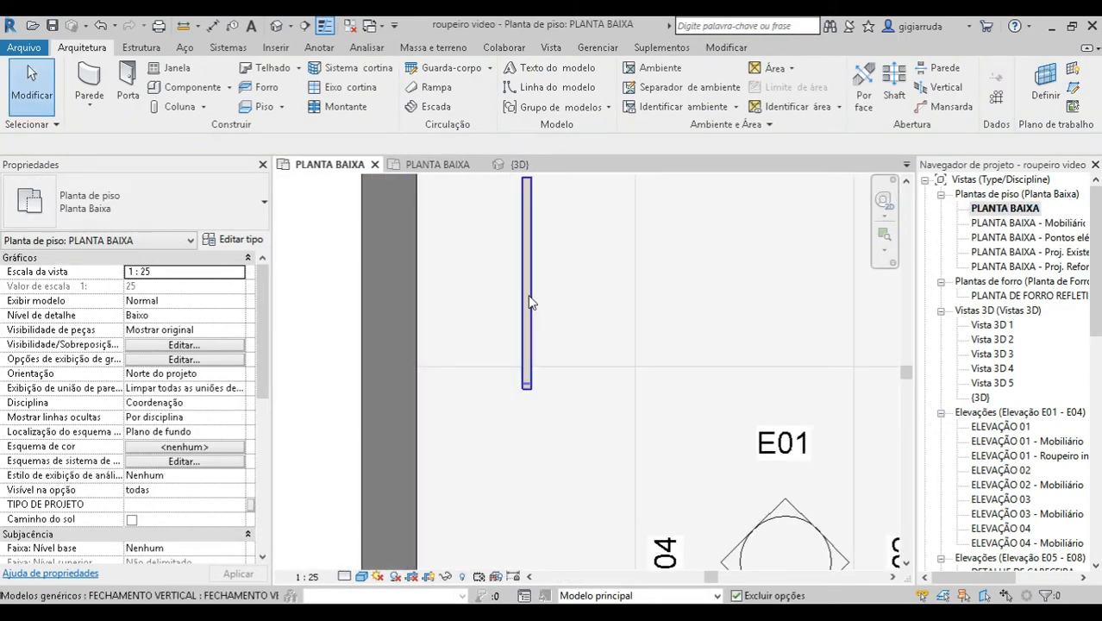
click(528, 294)
scroll(580, 489, down, 2)
click(361, 103)
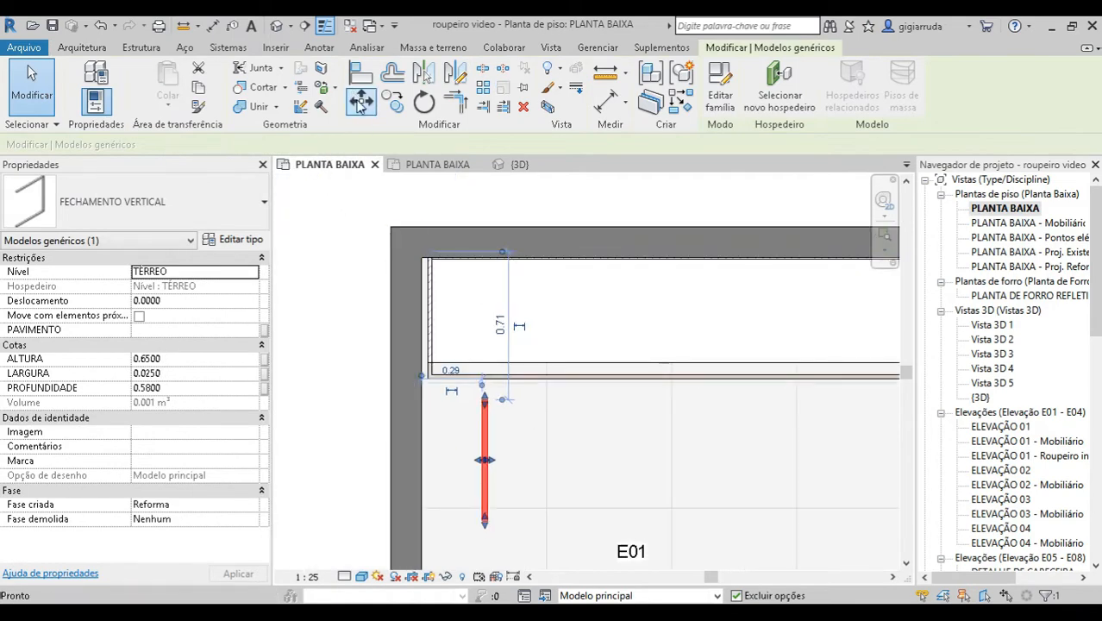
click(485, 399)
scroll(425, 284, up, 3)
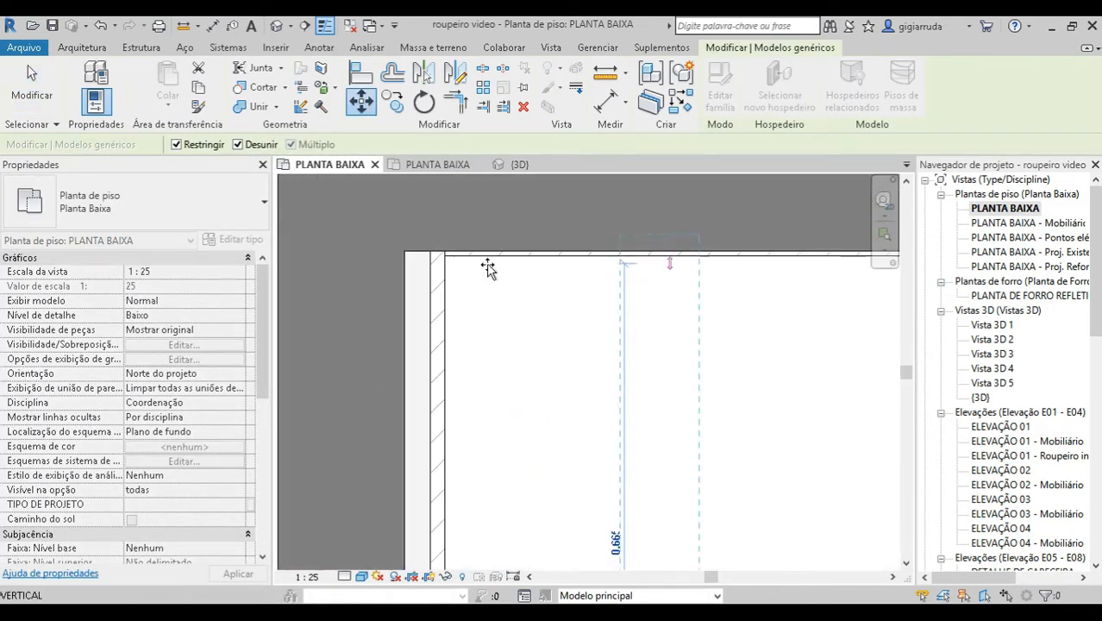
click(501, 252)
Move the vertical closure sideways toward the room's left wall, beside the wardrobe's left side panel.
click(362, 103)
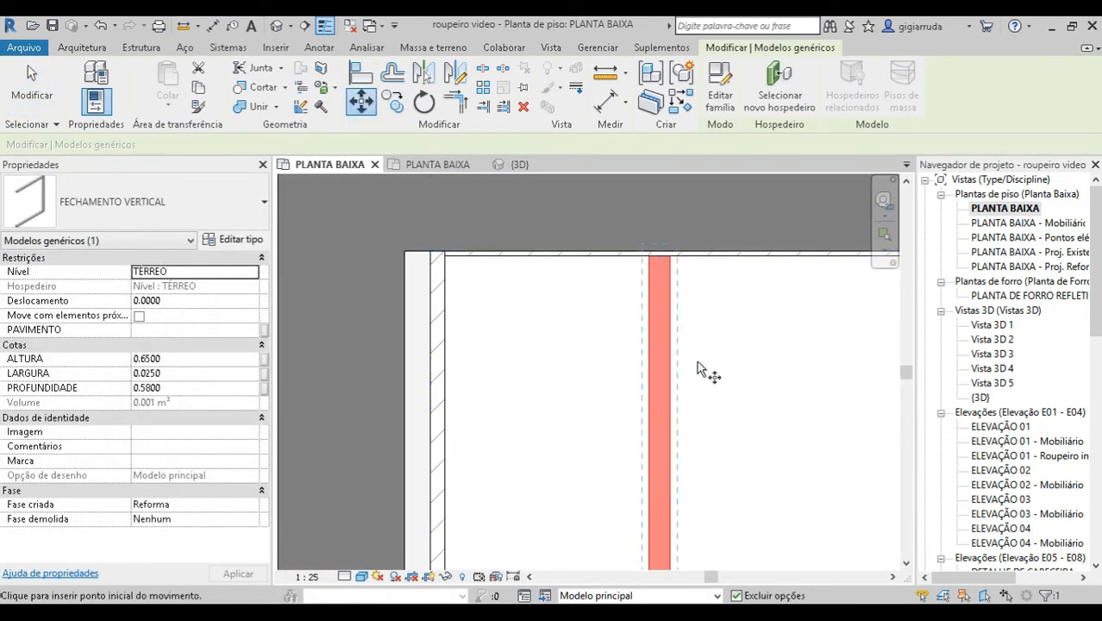
click(670, 369)
click(429, 369)
Stretch the vertical closure to the wardrobe's left side panel, giving it a width of 0.03 m.
scroll(419, 267, down, 4)
middle_drag(424, 431, 431, 381)
scroll(431, 381, up, 4)
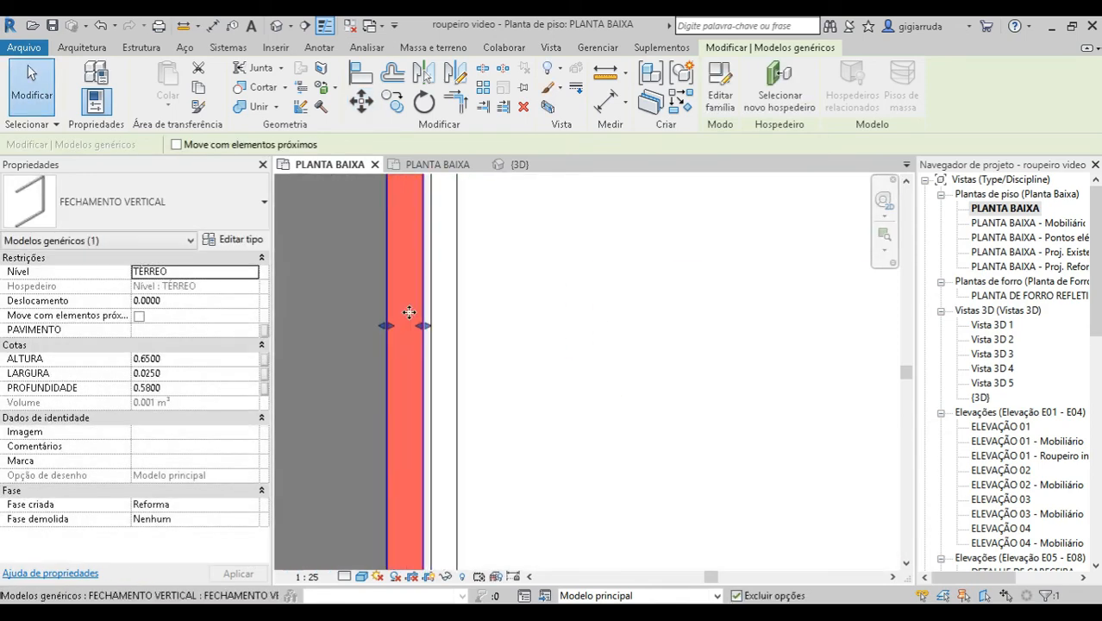
drag(439, 339, 446, 338)
scroll(438, 331, down, 3)
scroll(409, 330, down, 4)
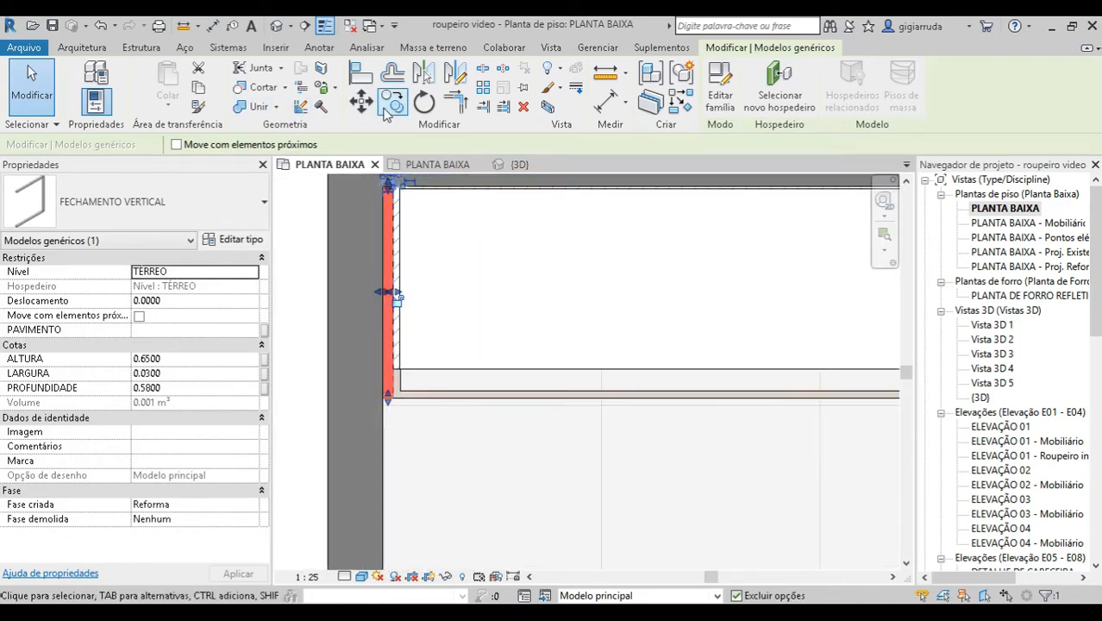
Copy the vertical closure to the opposite side of the wardrobe, between its right side panel and the room's right wall.
click(393, 101)
scroll(393, 428, up, 2)
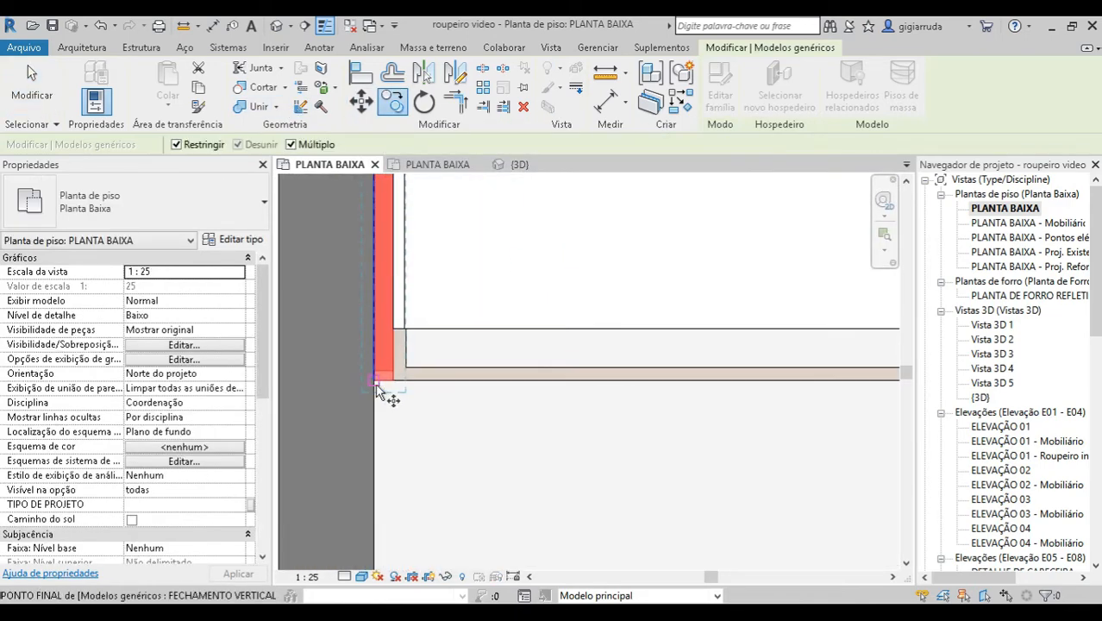
click(377, 388)
scroll(380, 386, down, 3)
scroll(755, 374, up, 4)
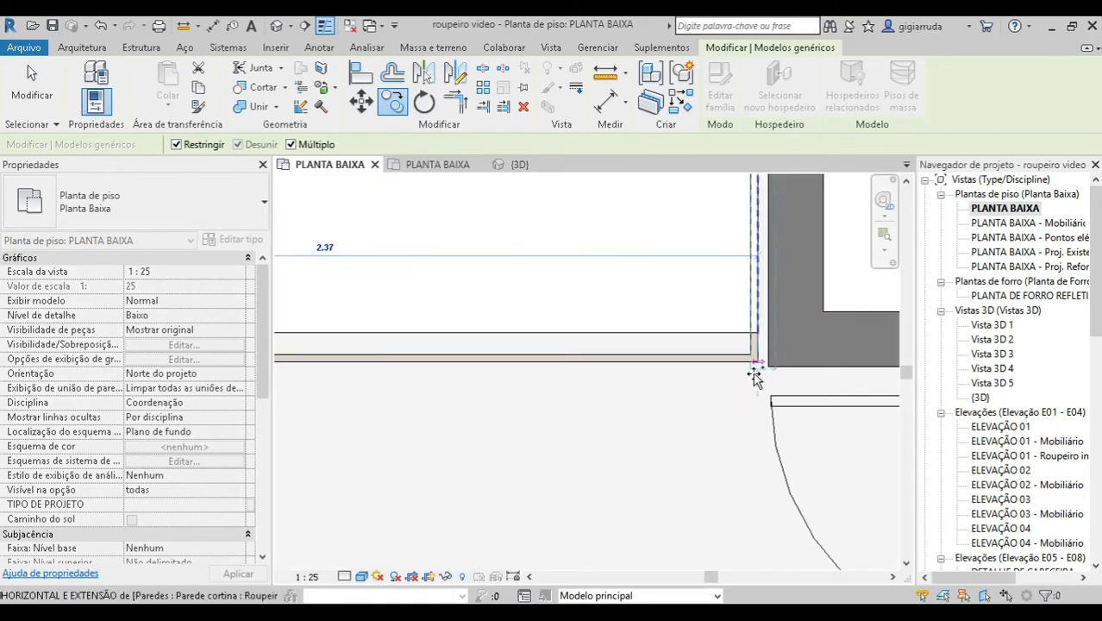
click(35, 90)
scroll(420, 266, down, 4)
middle_drag(485, 250, 586, 308)
scroll(639, 369, up, 3)
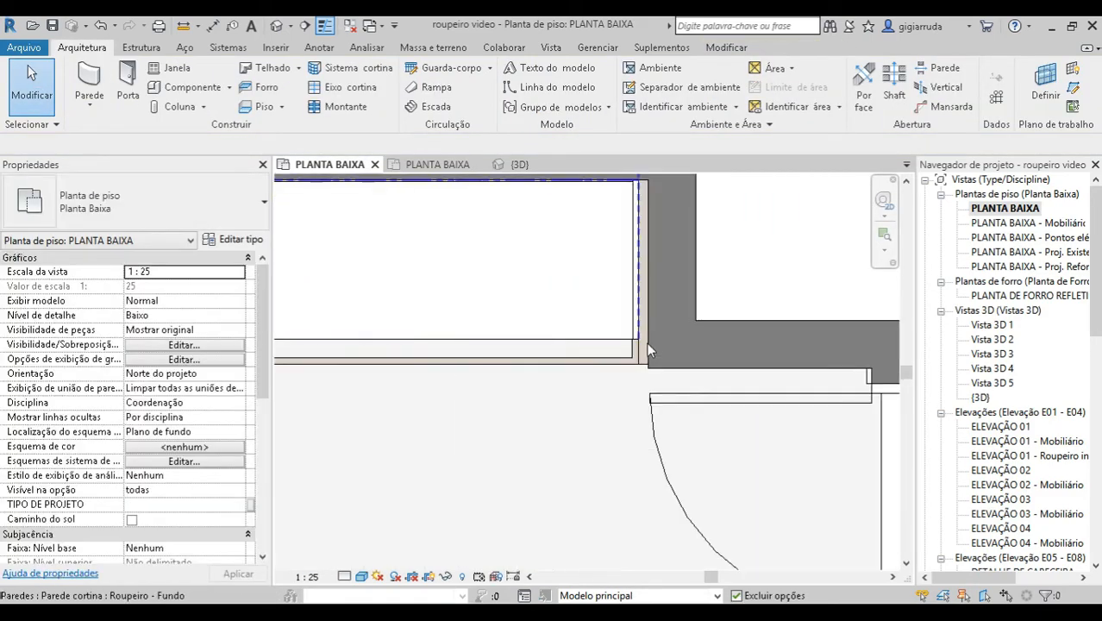
Open the ELEVAÇÃO 01 - Roupeiro interno elevation at the lower right corner of the wardrobe.
click(650, 363)
scroll(655, 371, down, 5)
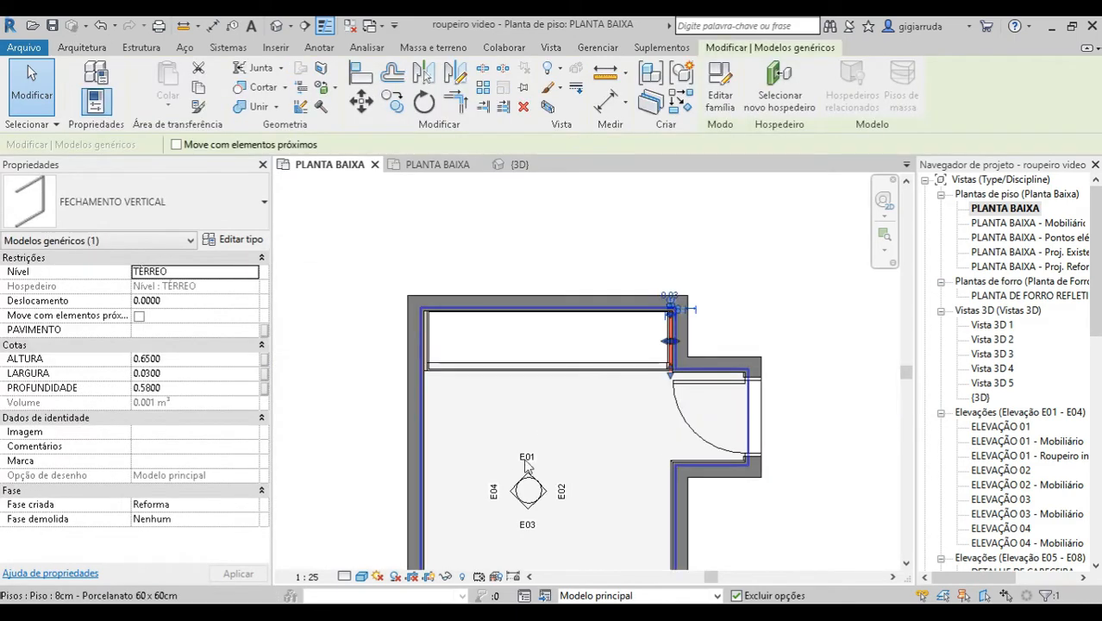
double_click(524, 457)
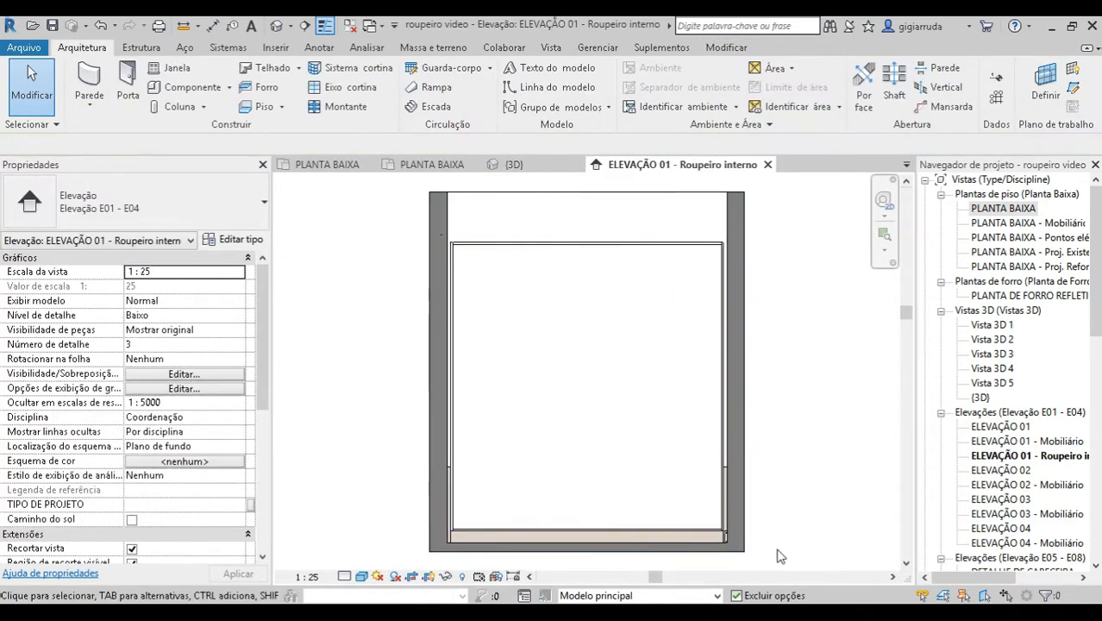
scroll(763, 534, up, 5)
scroll(641, 422, up, 2)
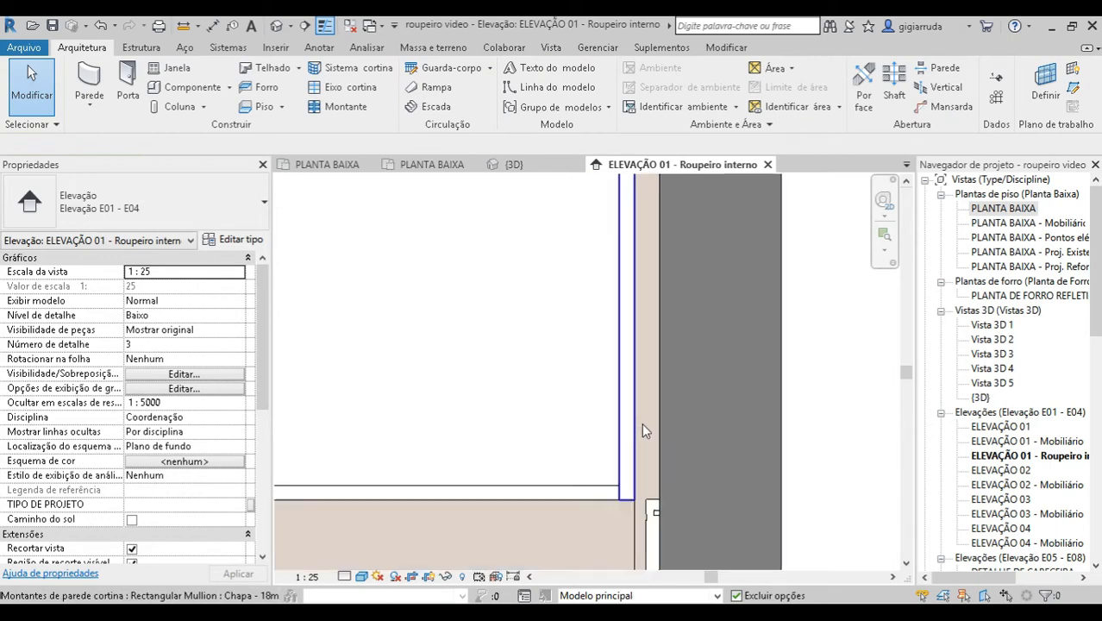
Set the height (ALTURA) of both vertical closures, on the left and right of the wardrobe, to 2.6 m.
click(649, 271)
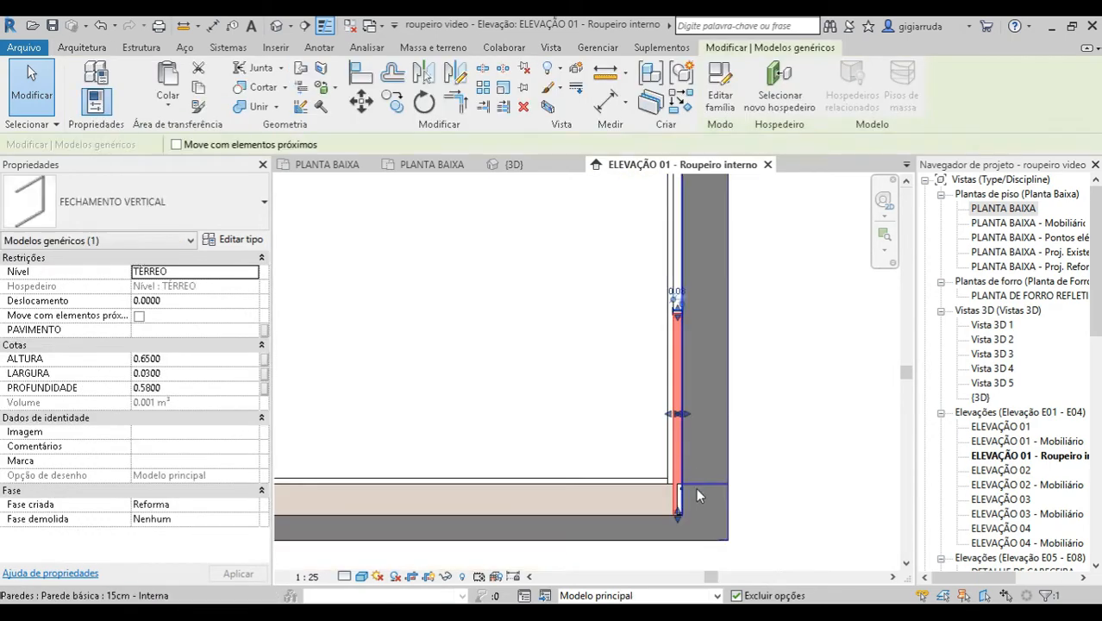
scroll(638, 345, down, 4)
scroll(601, 313, up, 2)
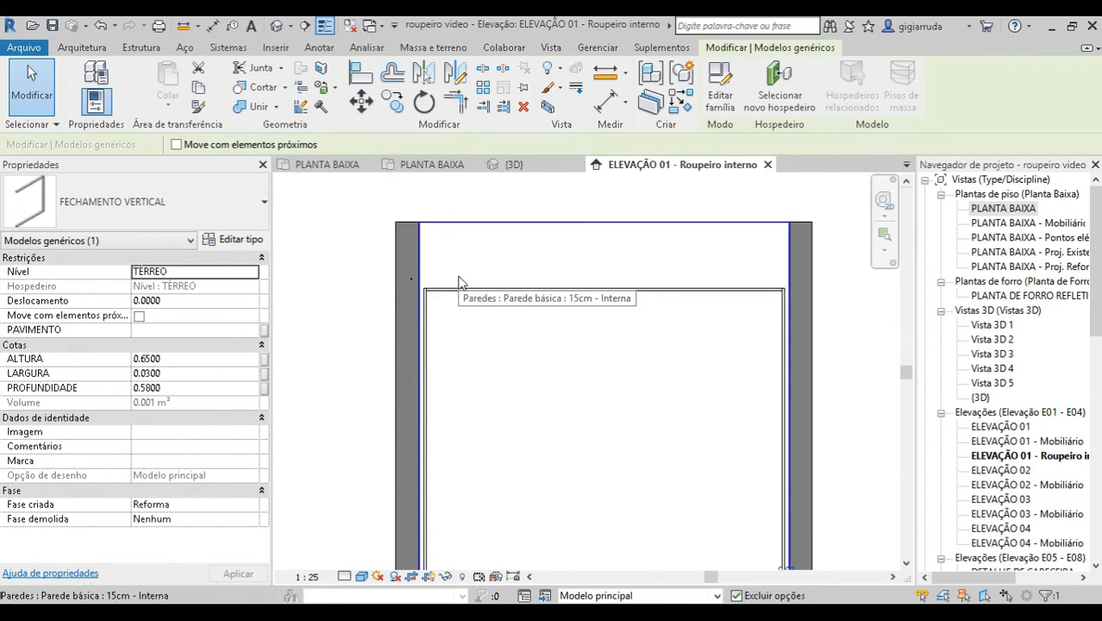
scroll(481, 240, down, 2)
scroll(668, 483, up, 2)
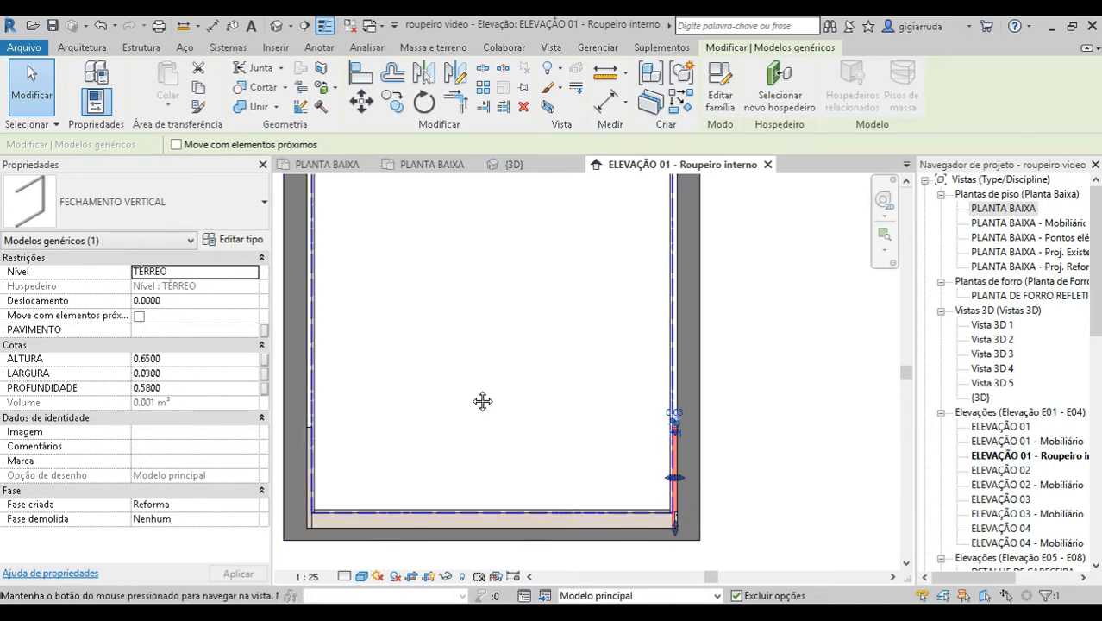
middle_drag(482, 399, 543, 384)
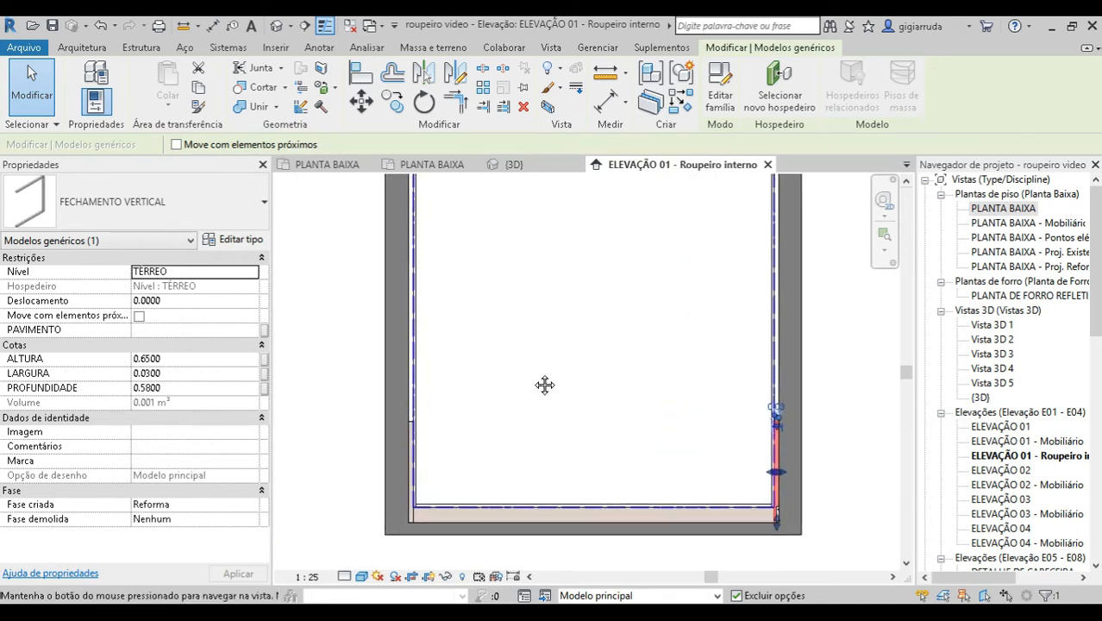
ctrl+click(403, 452)
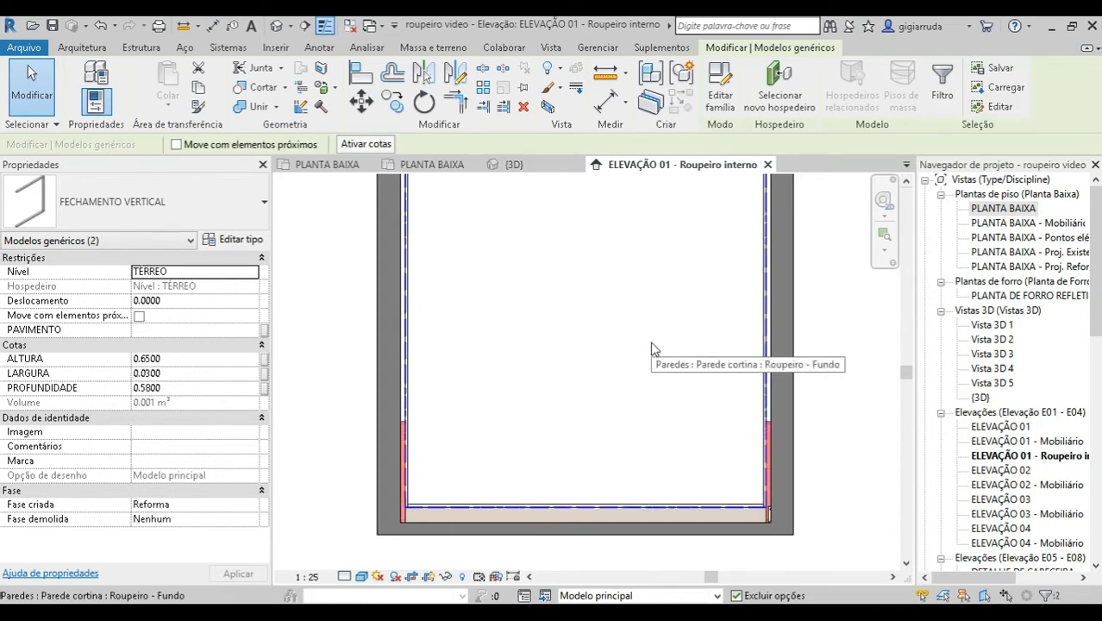
click(200, 358)
text(2)
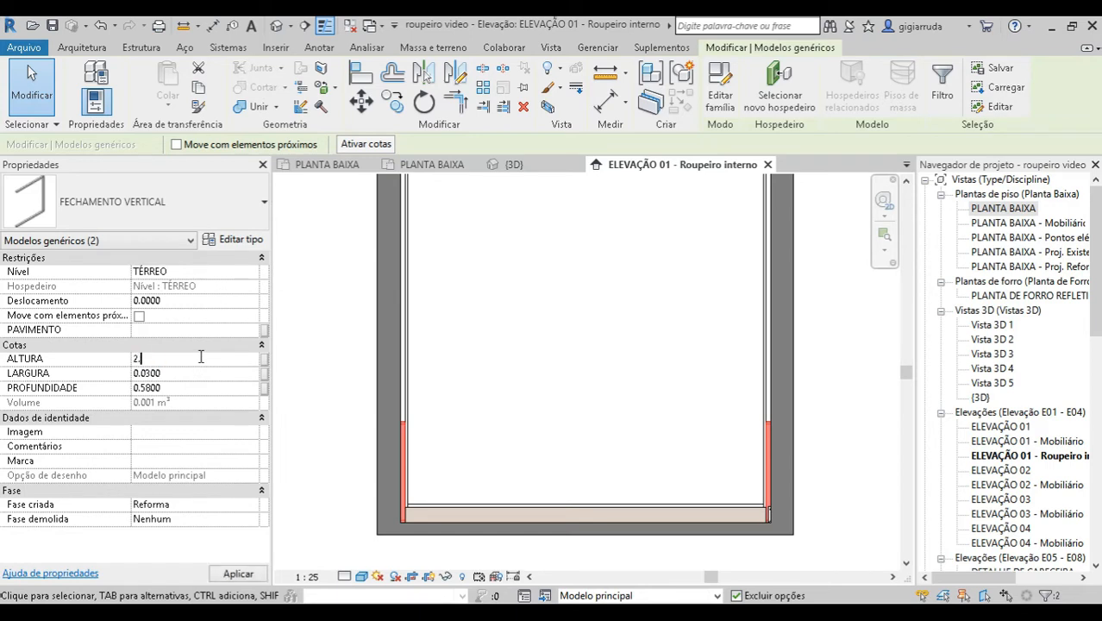
text(.6)
click(238, 574)
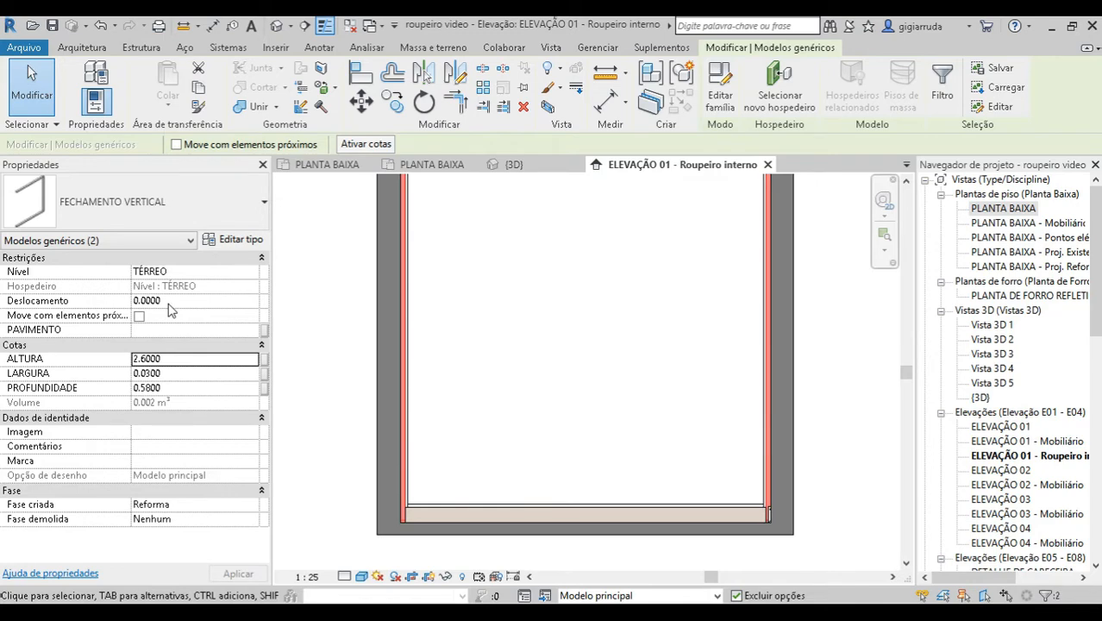
Examine how the vertical closures' lower and upper ends meet the wardrobe base and top panel.
scroll(629, 357, down, 3)
scroll(442, 285, down, 2)
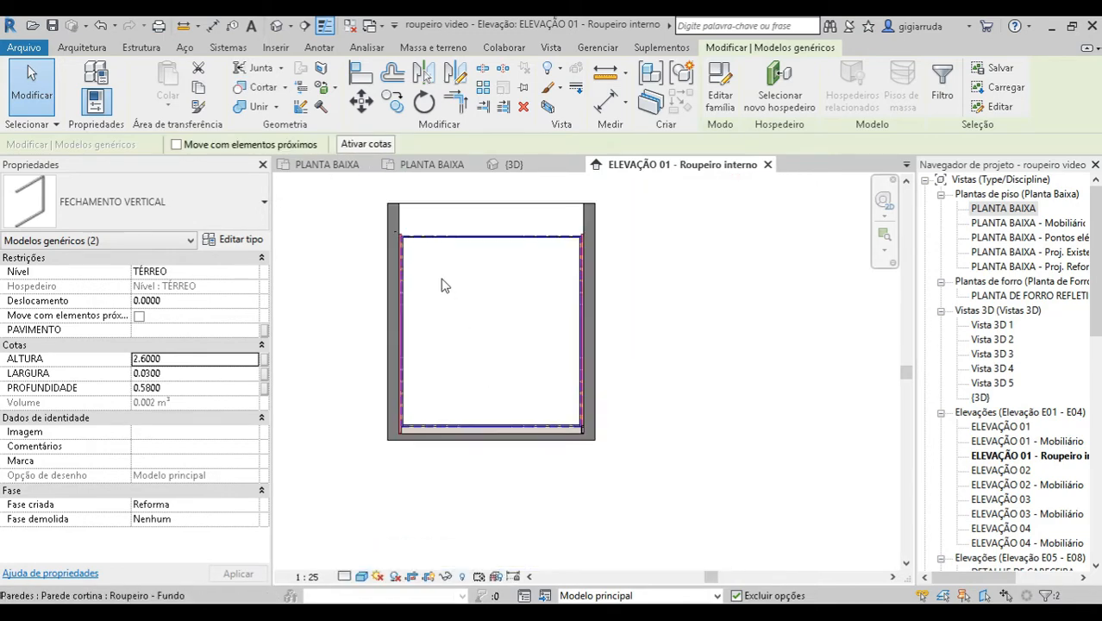
scroll(405, 441, up, 5)
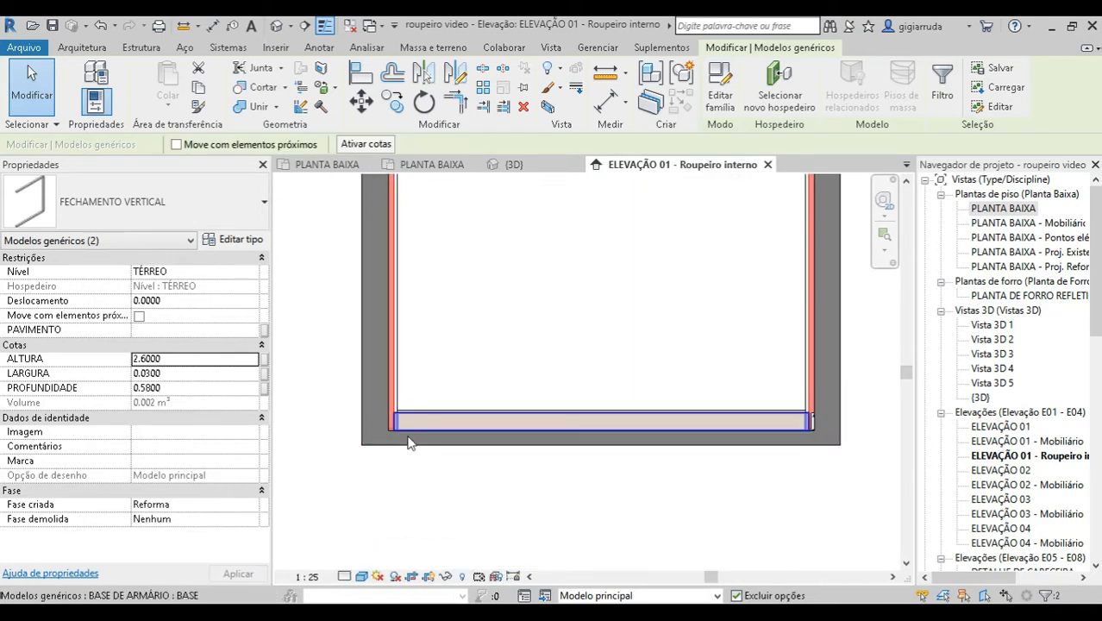
click(364, 528)
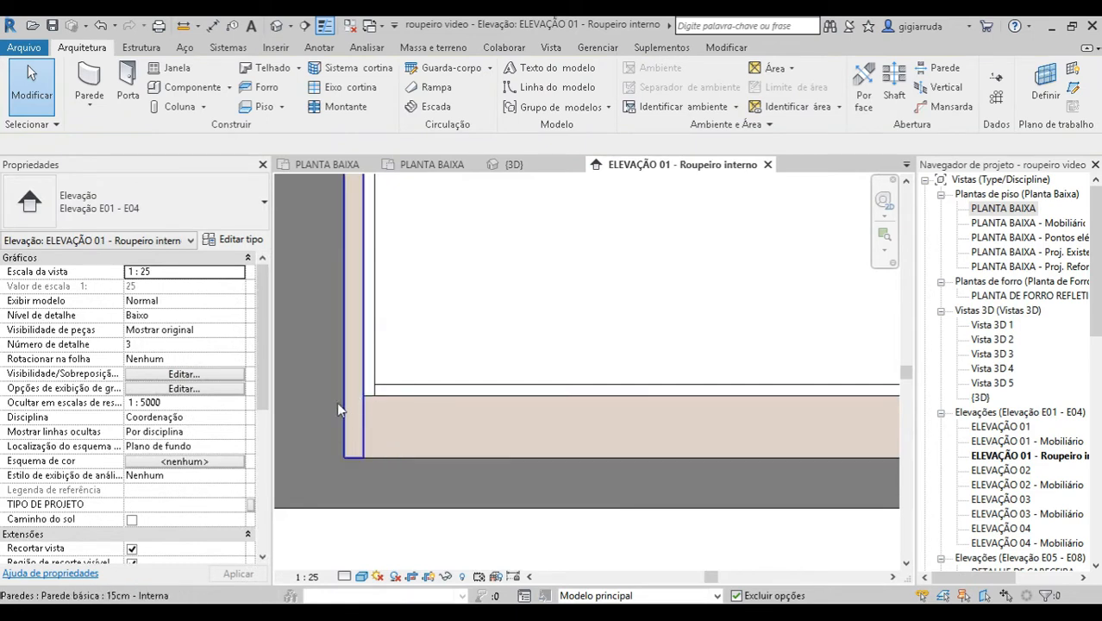
scroll(369, 546, down, 3)
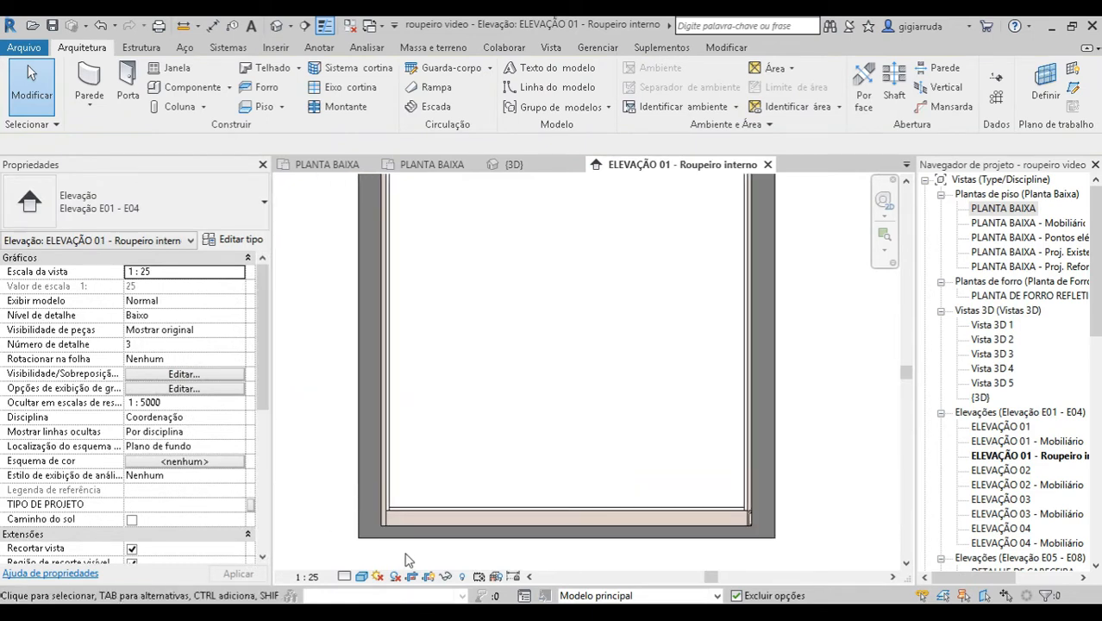
scroll(387, 319, up, 3)
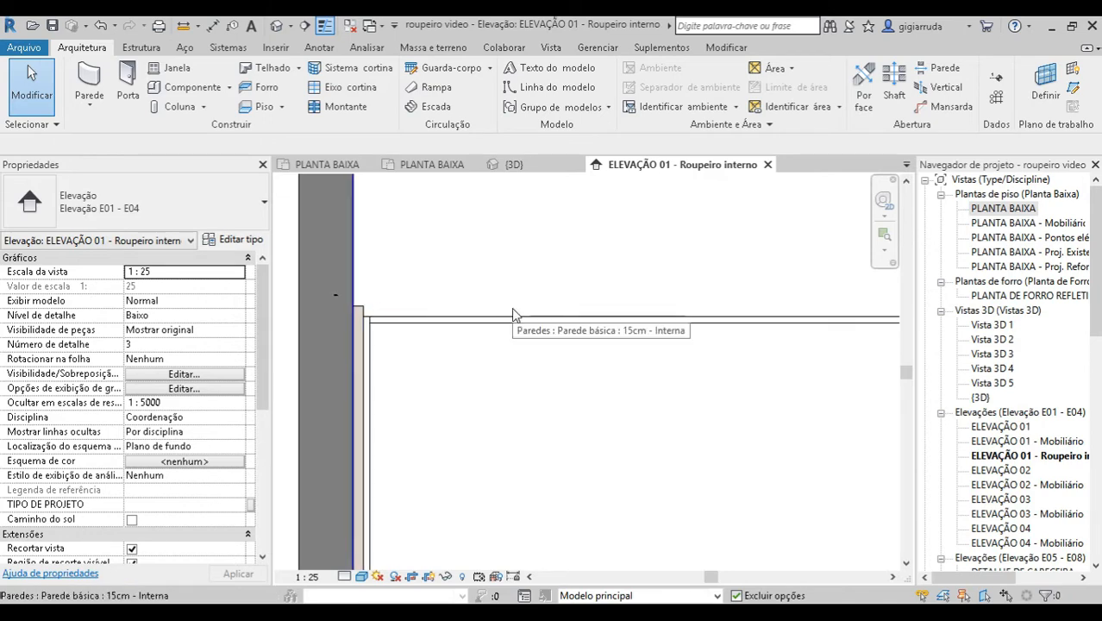
In the PLANTA BAIXA floor plan, place a FECHAMENTO HORIZONTAL component at the wardrobe's upper left corner, against the left vertical closure.
double_click(991, 210)
scroll(541, 349, up, 4)
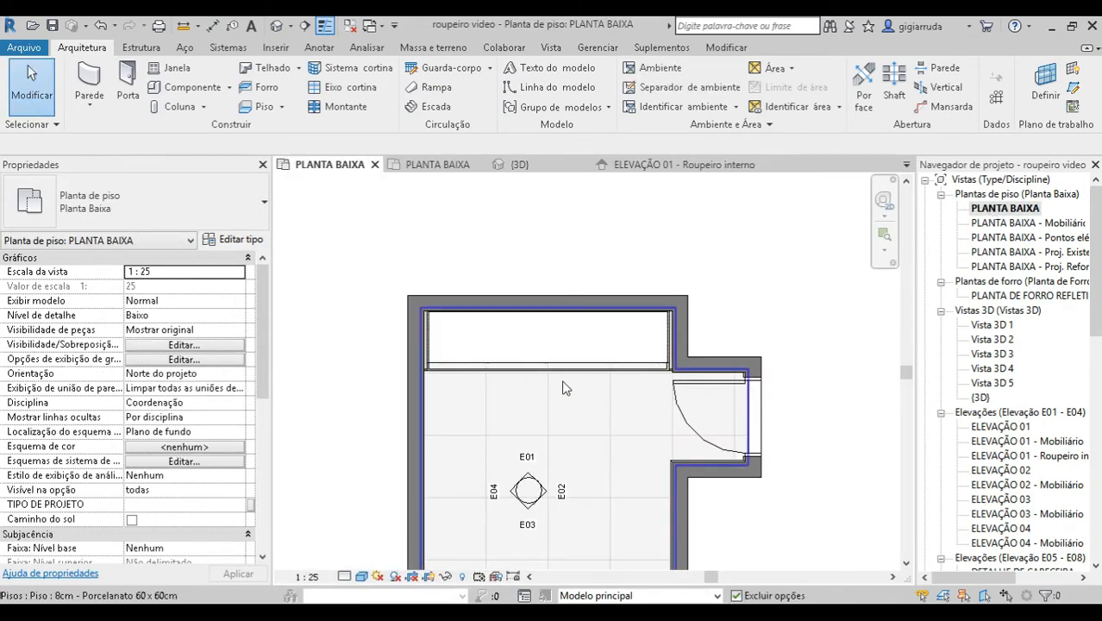
click(186, 87)
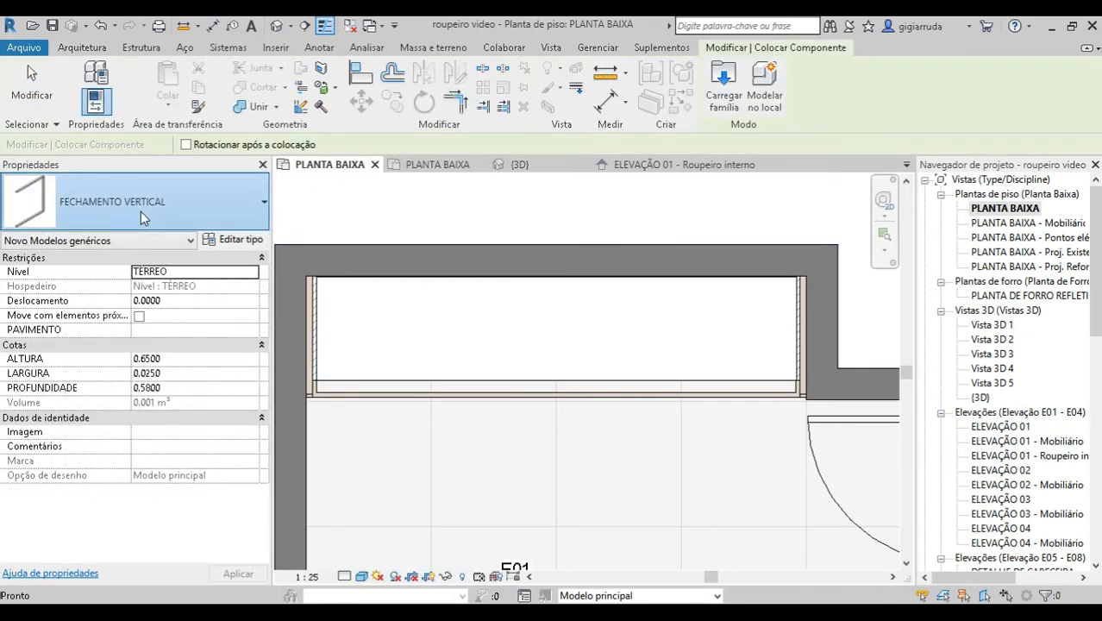
click(141, 211)
text(f)
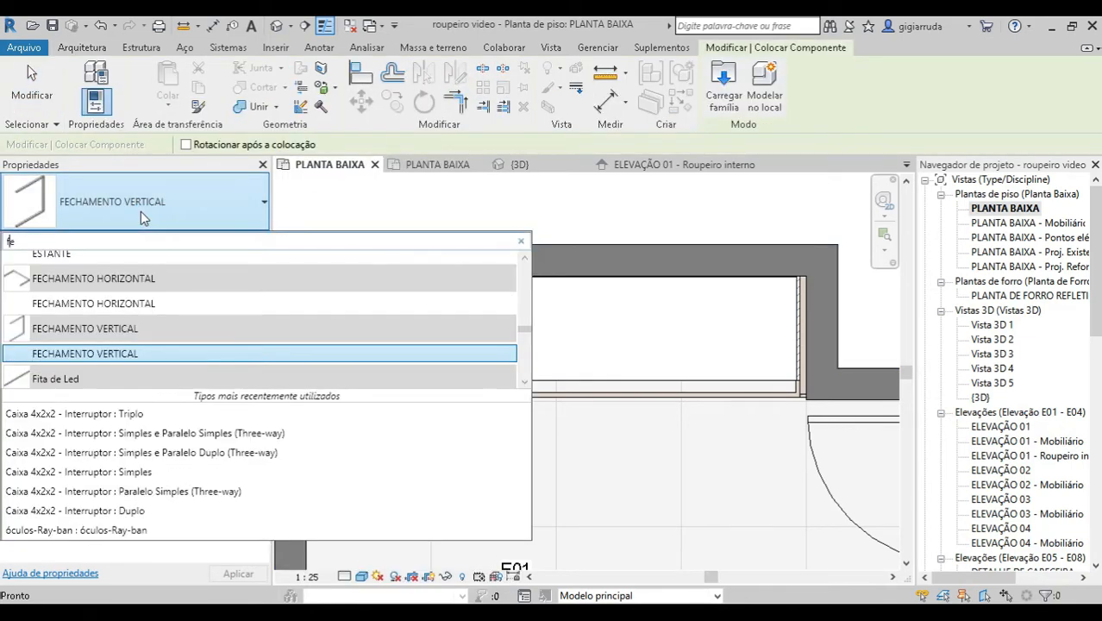
text(echamen)
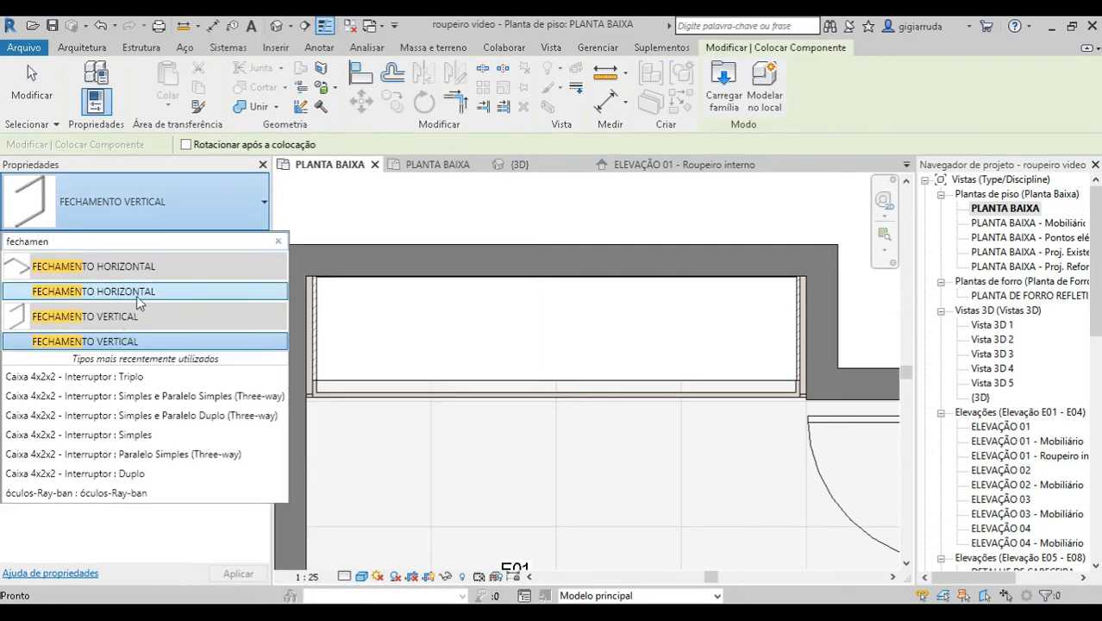
click(136, 294)
scroll(372, 443, up, 1)
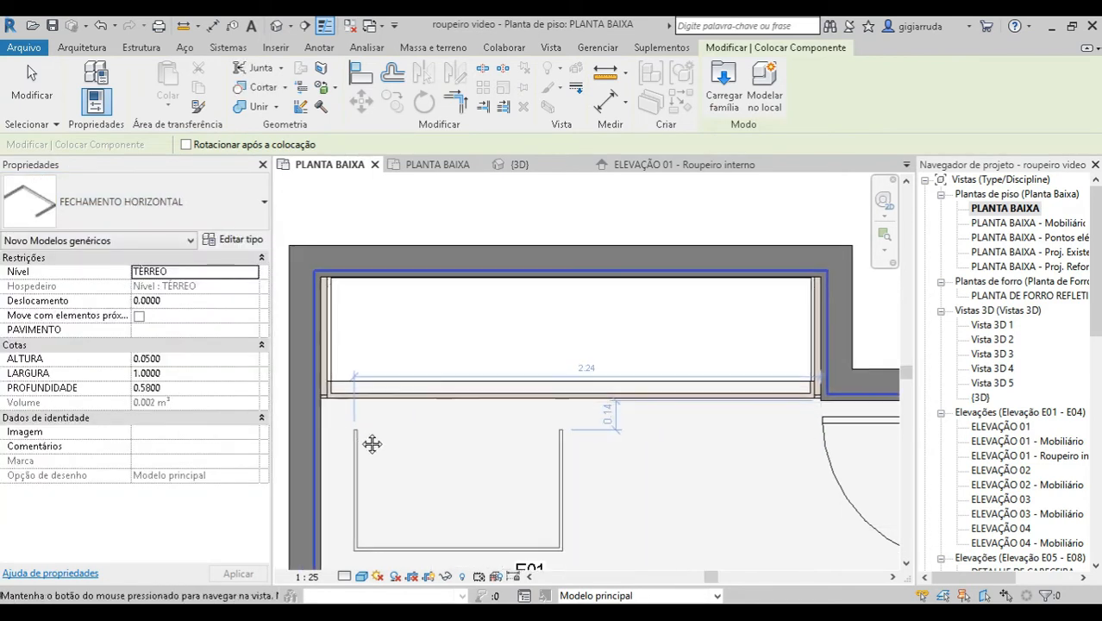
scroll(372, 443, up, 1)
scroll(376, 305, up, 4)
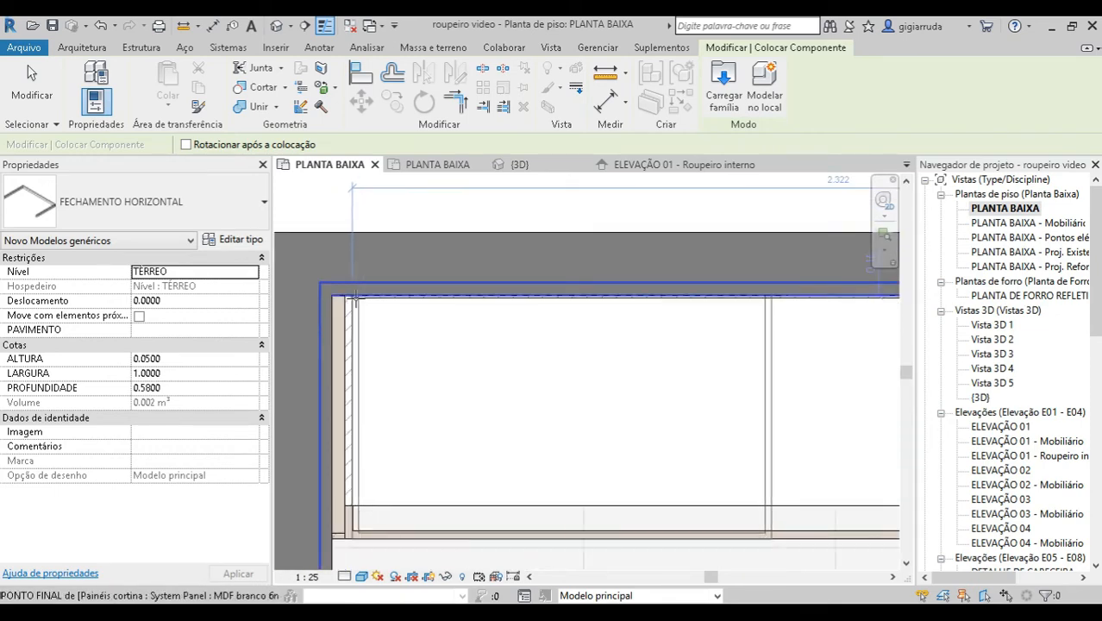
click(349, 298)
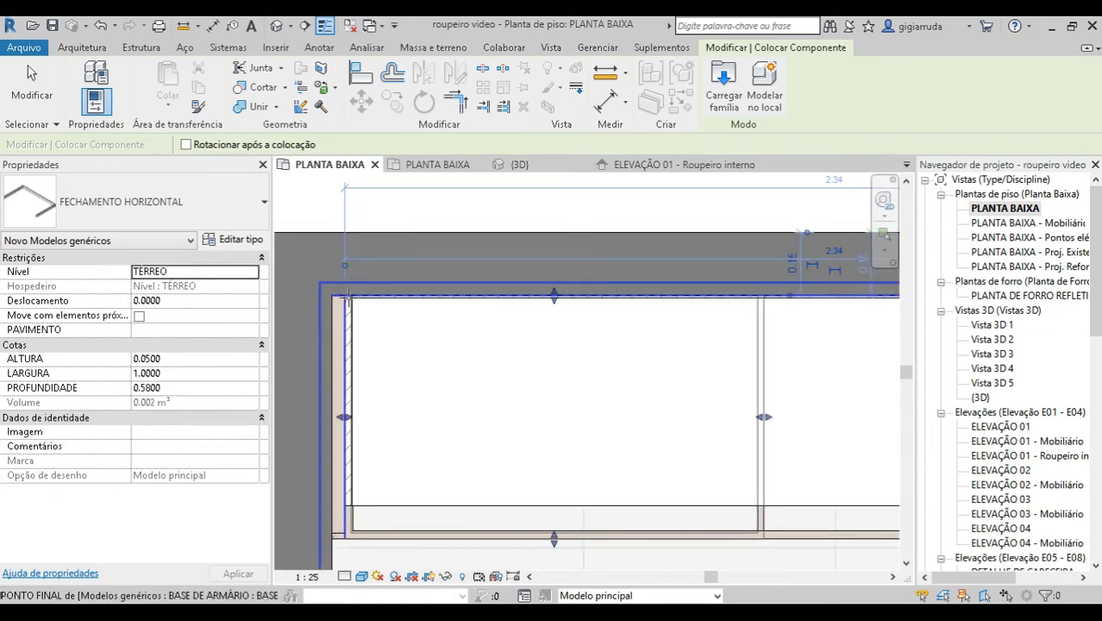
click(25, 95)
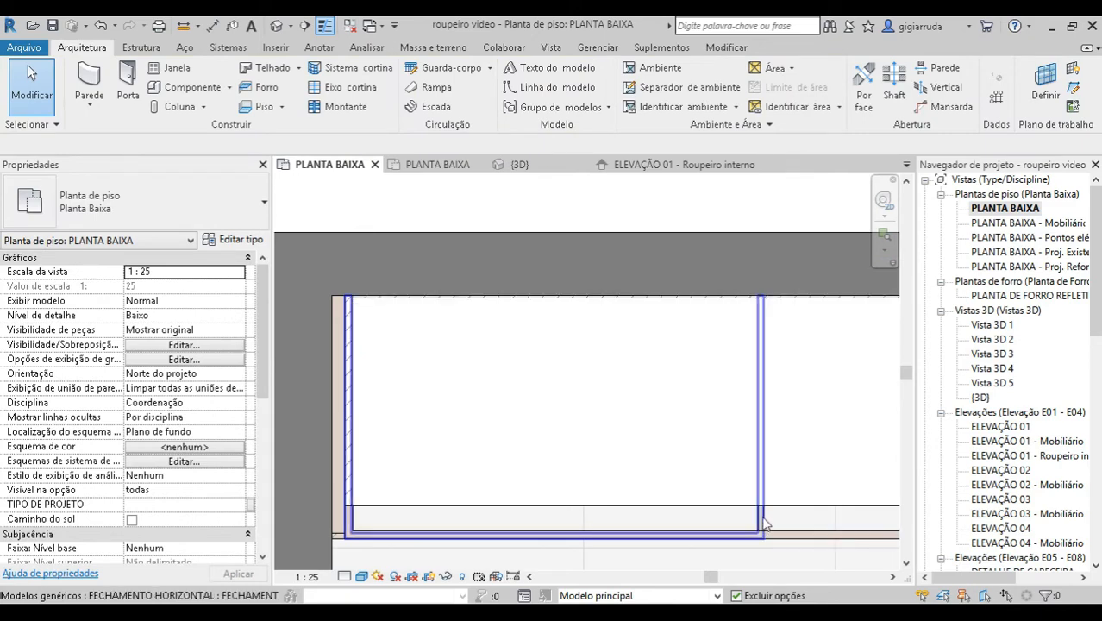
Stretch the horizontal closure's right end to the right vertical closure, giving it a width of 2.34 m.
click(784, 446)
middle_drag(784, 444, 578, 433)
drag(541, 416, 764, 417)
scroll(912, 407, down, 3)
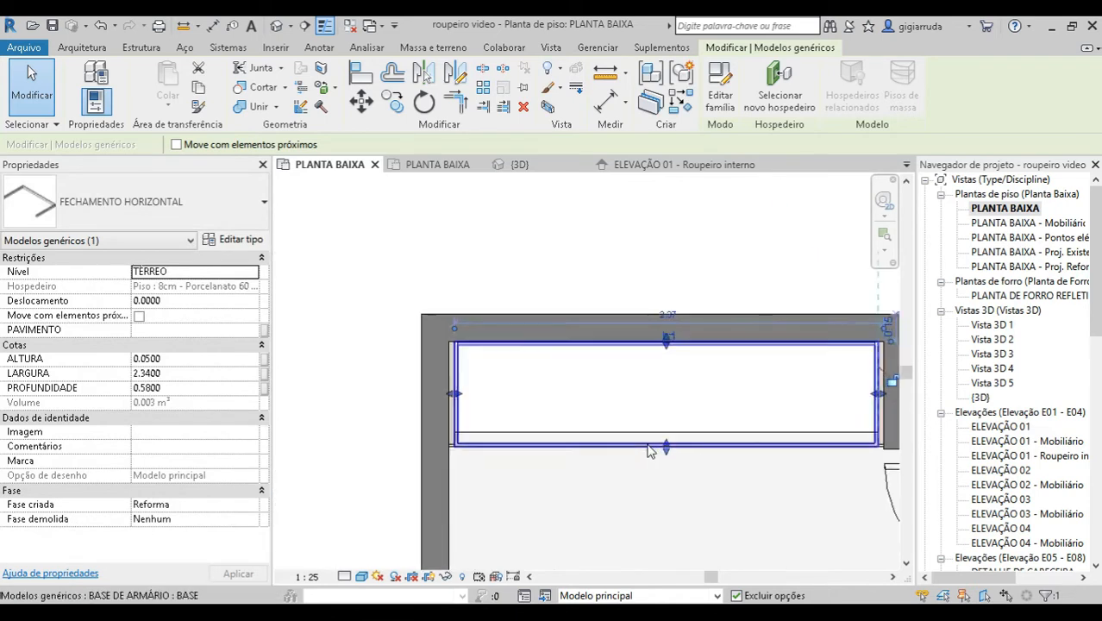
Set the horizontal closure's offset (Deslocamento) from the TÉRREO level to 2.57 m.
scroll(649, 443, up, 3)
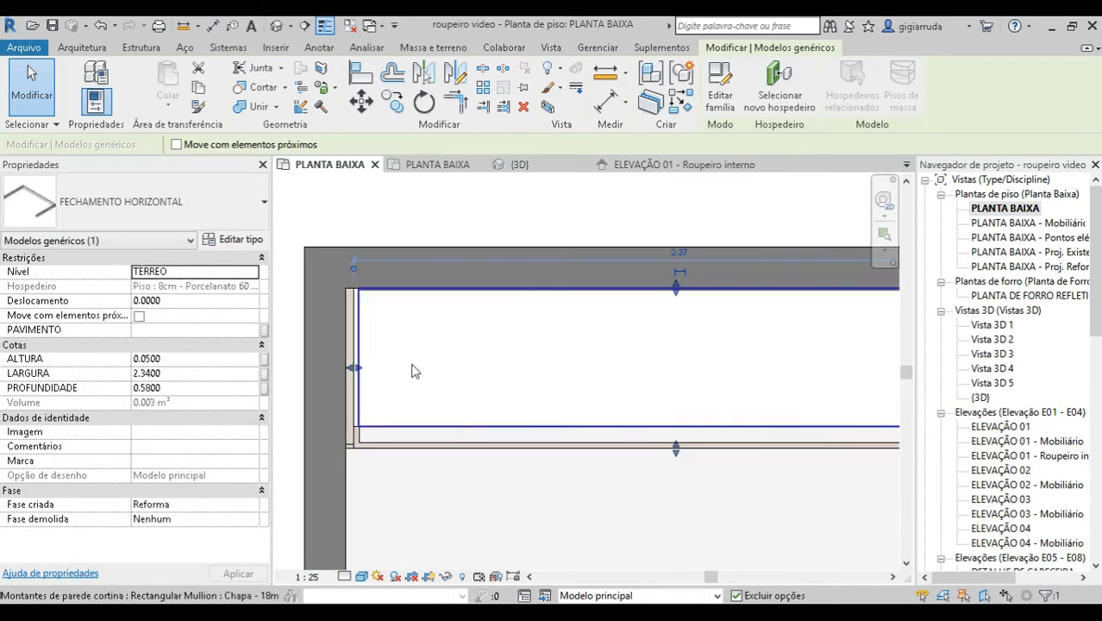
click(179, 300)
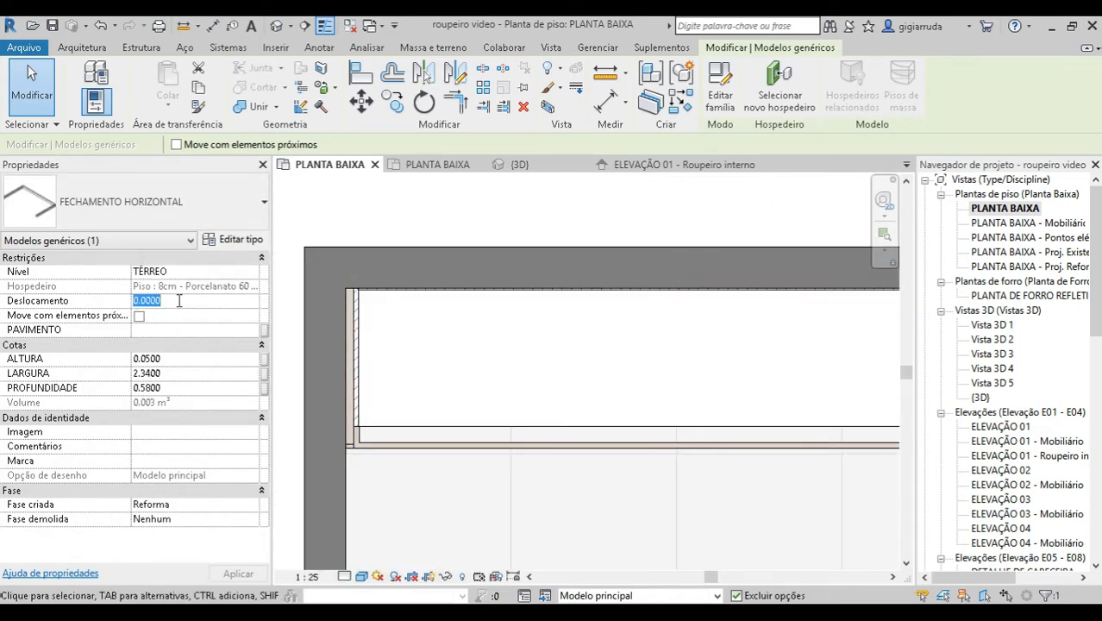
text(2)
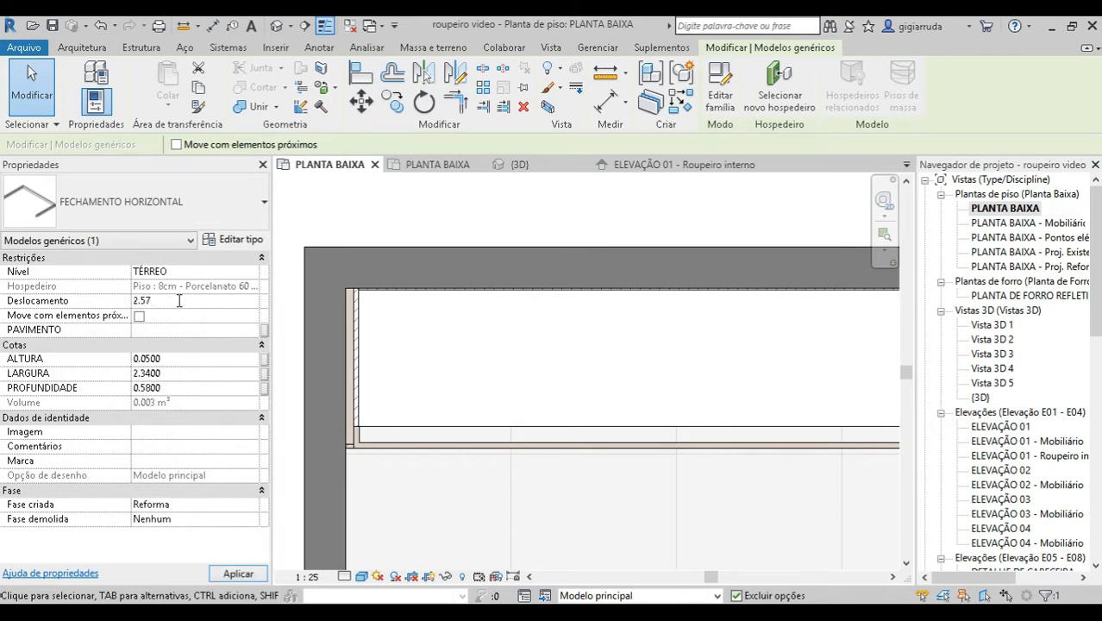
text(.57)
click(237, 573)
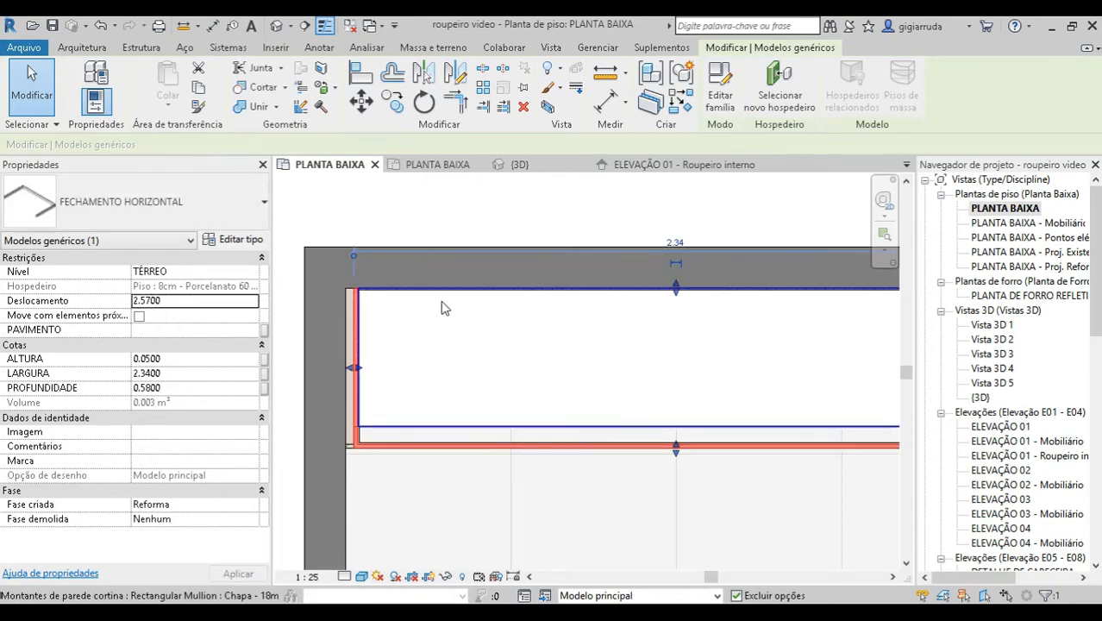
In the ELEVAÇÃO 01 - Roupeiro interno elevation, set the horizontal closure's height (ALTURA) to 0.03 m.
scroll(443, 305, down, 3)
double_click(543, 504)
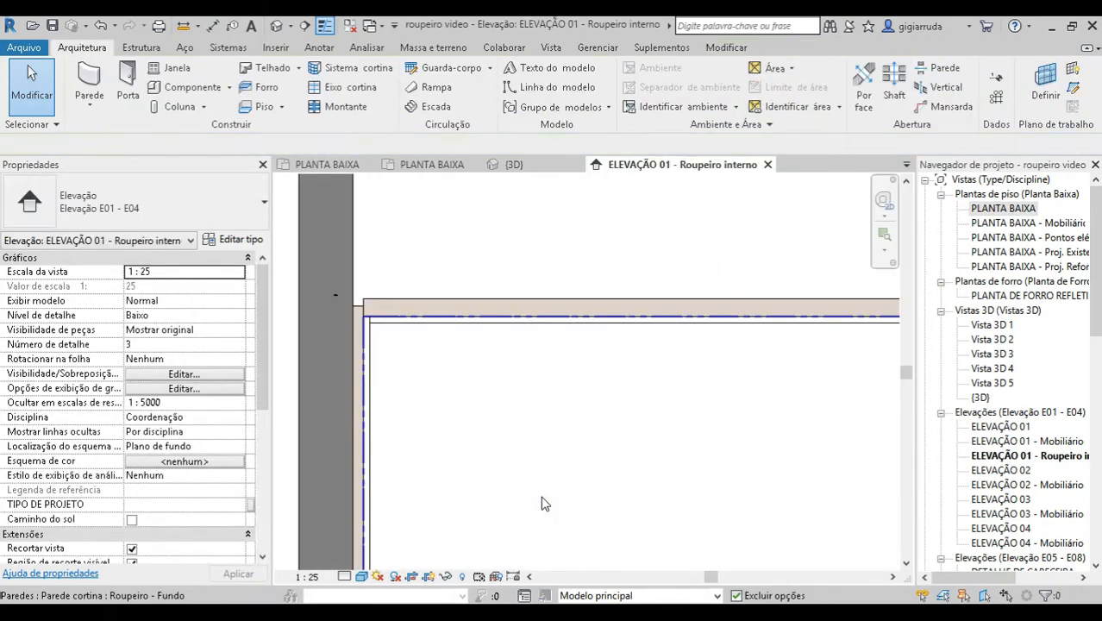
click(402, 301)
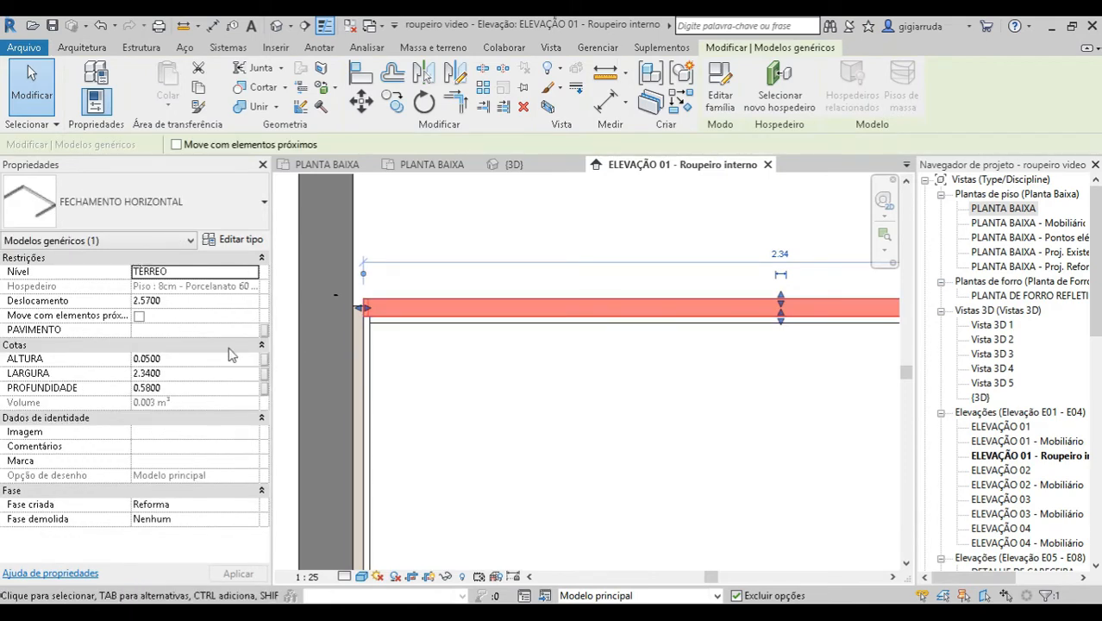
click(176, 358)
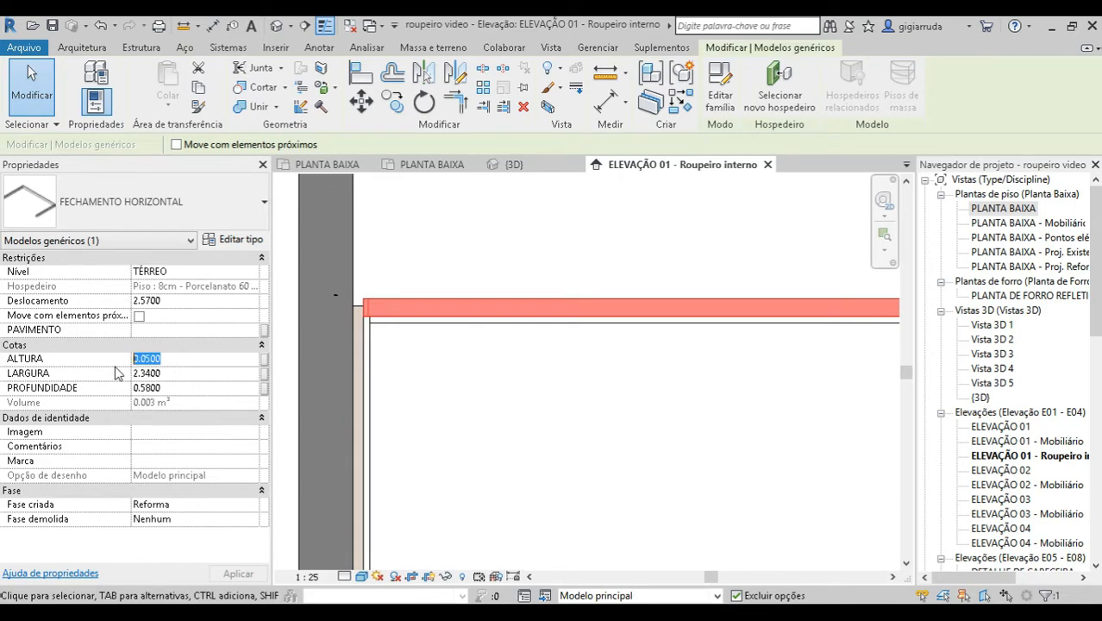
text(.03)
click(236, 573)
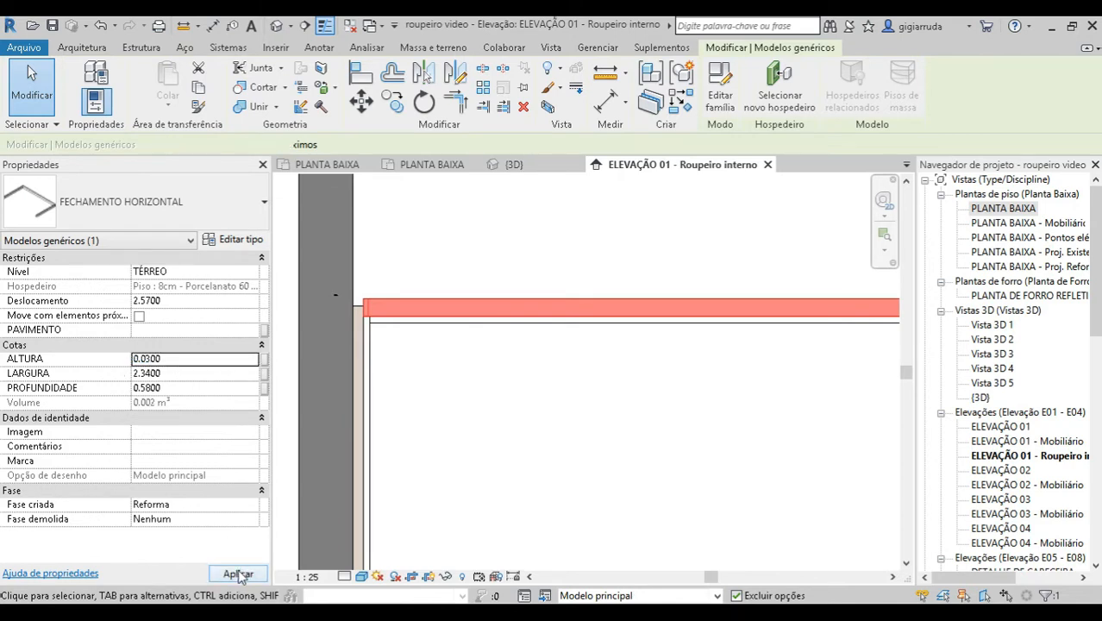
Examine the assembled wardrobe in the {3D} view, checking how the horizontal closure, curtain wall frame and cabinet base meet at the corners.
scroll(499, 423, down, 3)
click(317, 331)
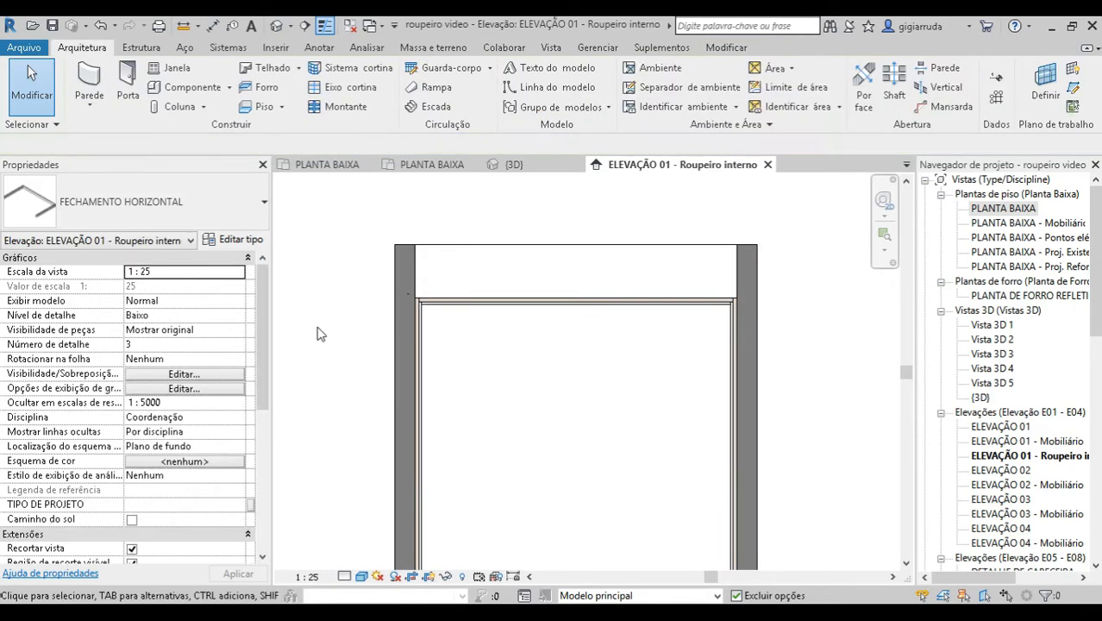
scroll(322, 206, down, 2)
click(514, 164)
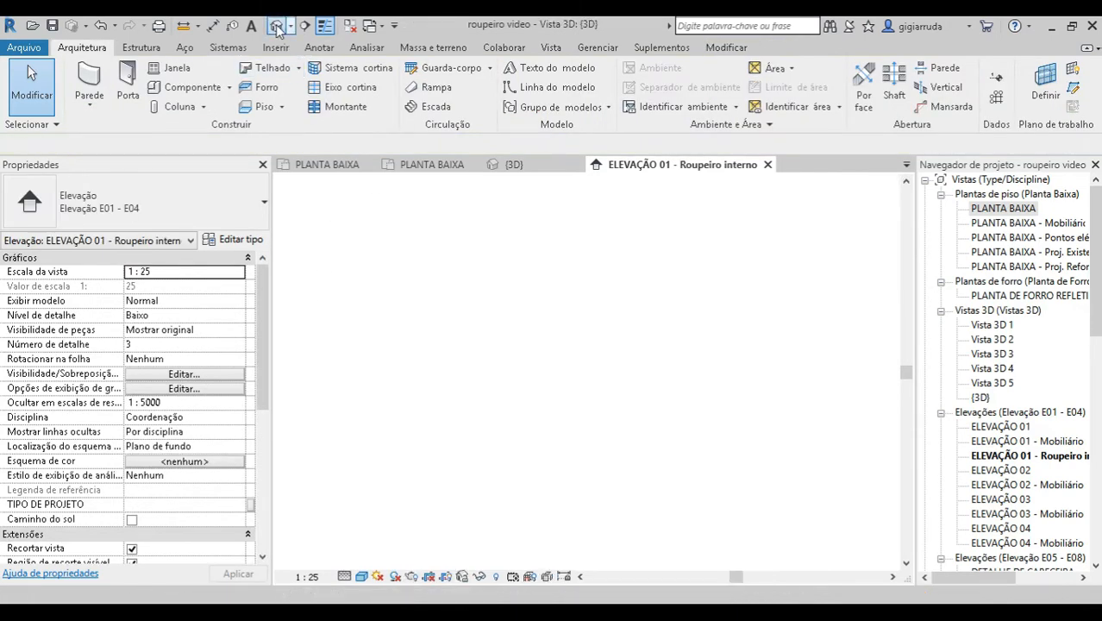
scroll(468, 521, up, 2)
scroll(468, 520, down, 3)
scroll(689, 418, up, 3)
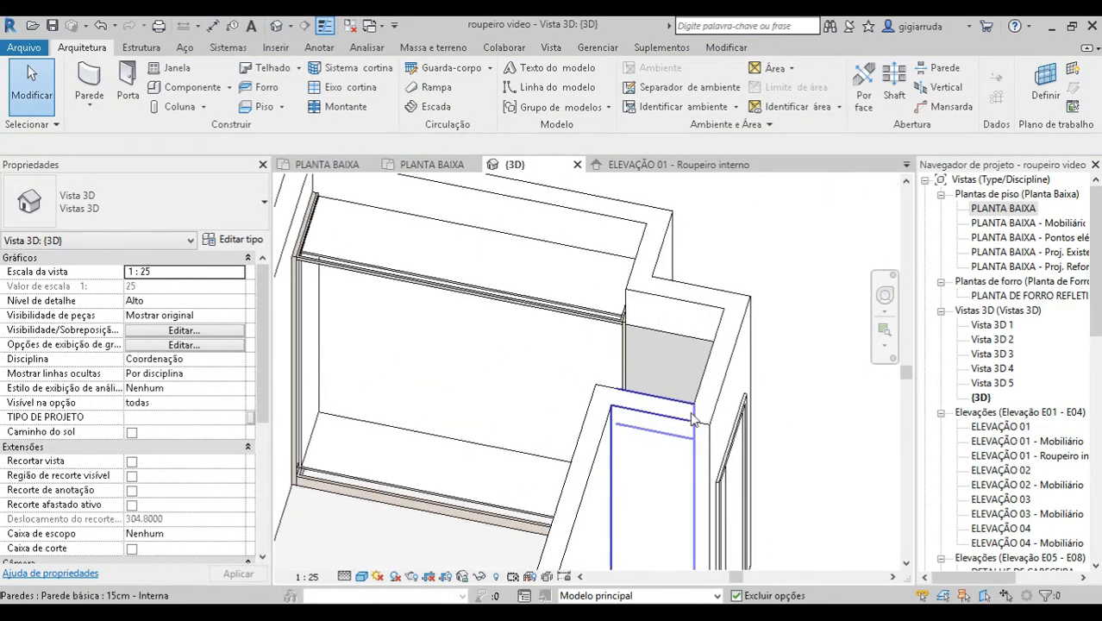
scroll(690, 418, down, 2)
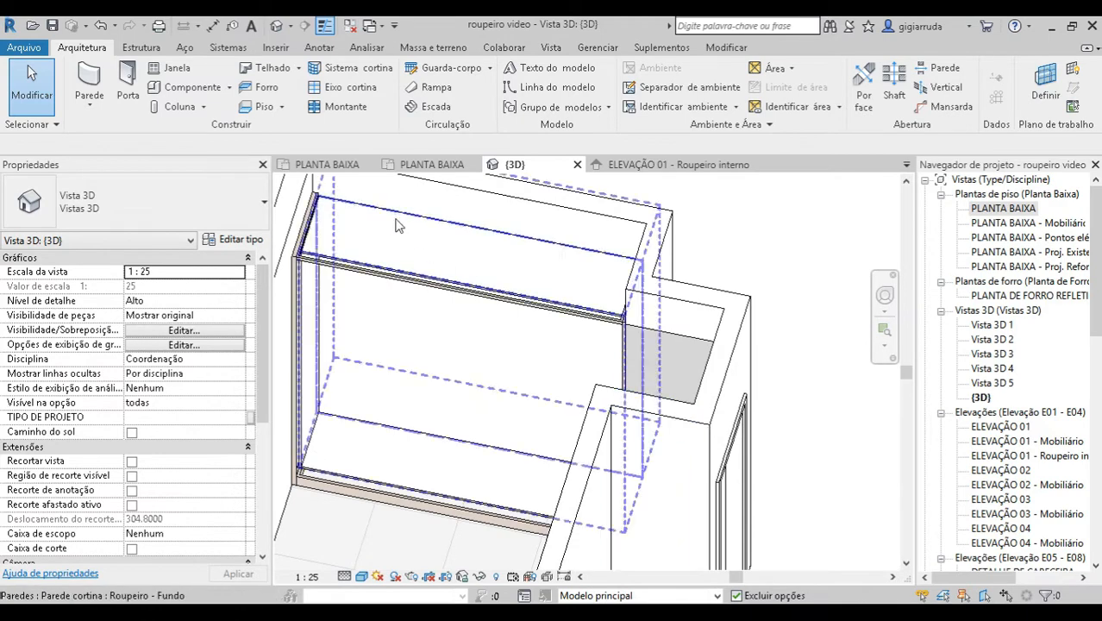
scroll(323, 493, up, 3)
scroll(323, 493, down, 3)
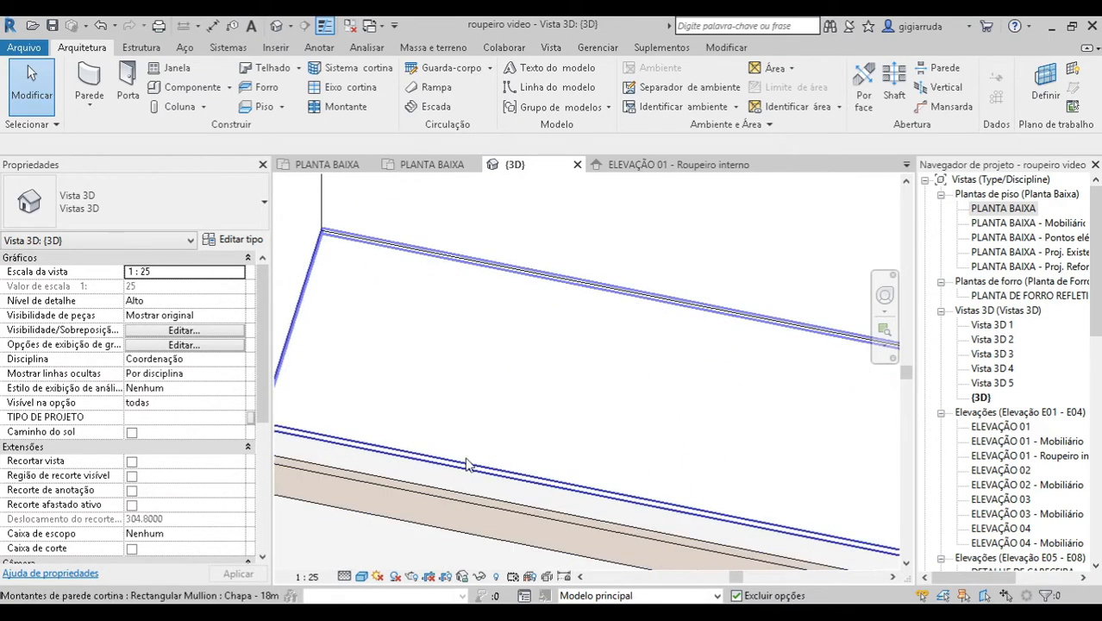
scroll(384, 418, up, 3)
scroll(383, 418, down, 3)
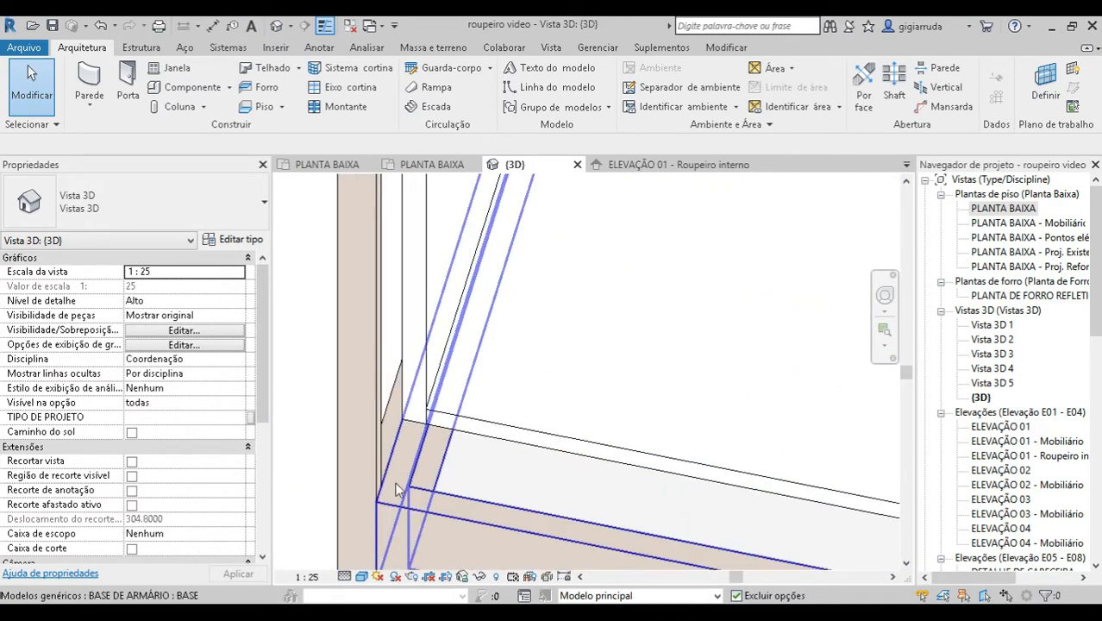
scroll(405, 495, up, 3)
scroll(410, 504, down, 4)
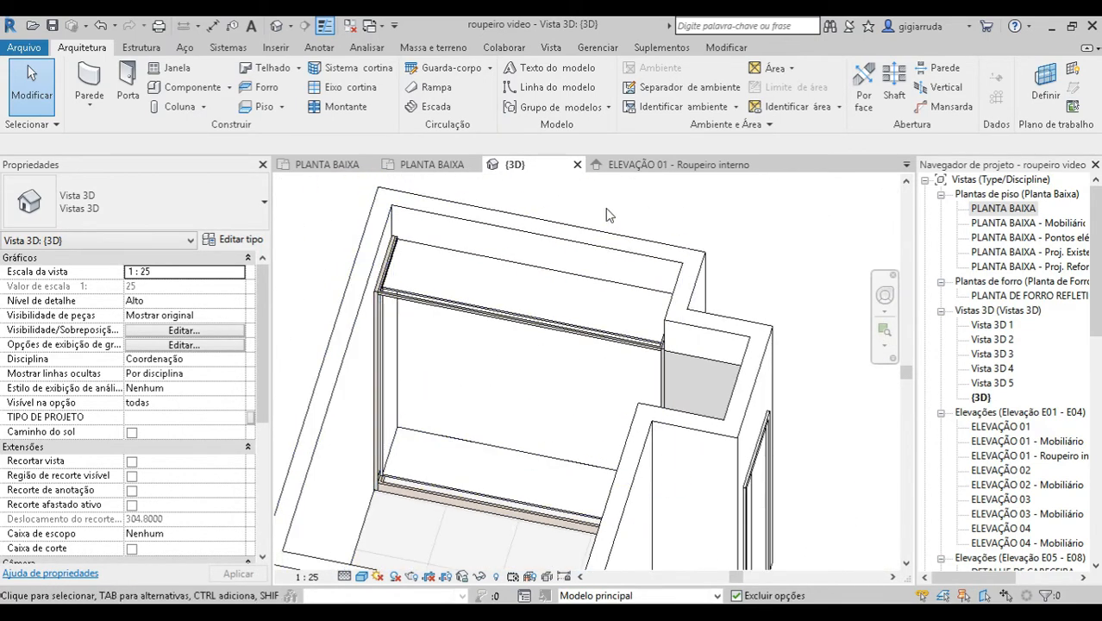
In the ELEVAÇÃO 01 - Mobiliário elevation, add a vertical curtain grid line across all segments at the wardrobe's midpoint, 1.17 m from each side.
double_click(1003, 207)
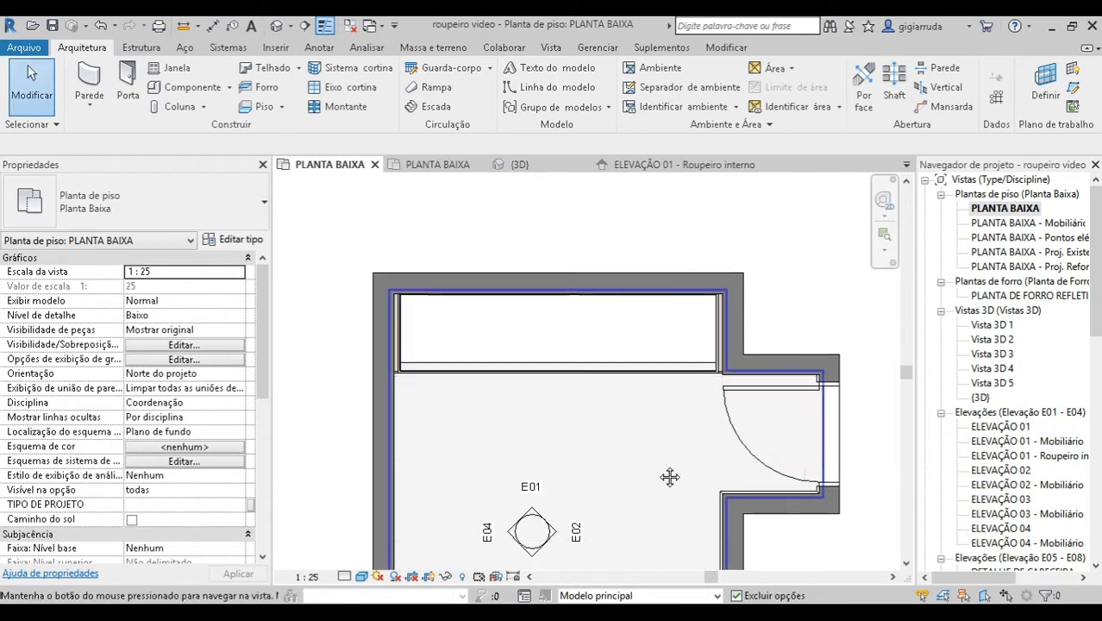
middle_drag(669, 475, 652, 443)
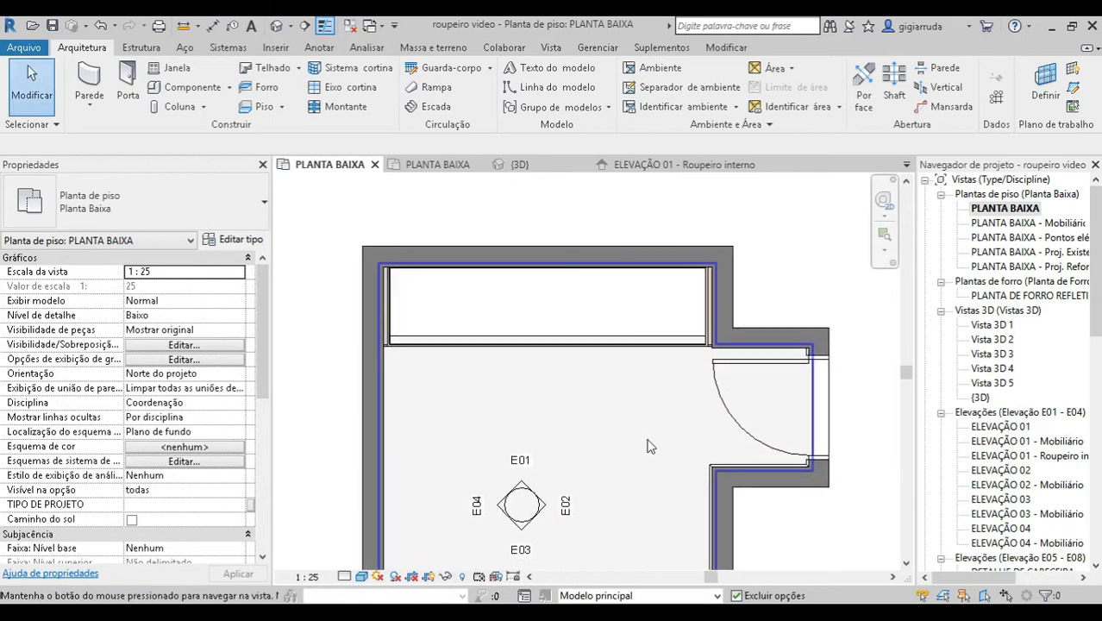
double_click(1026, 441)
middle_drag(862, 429, 825, 422)
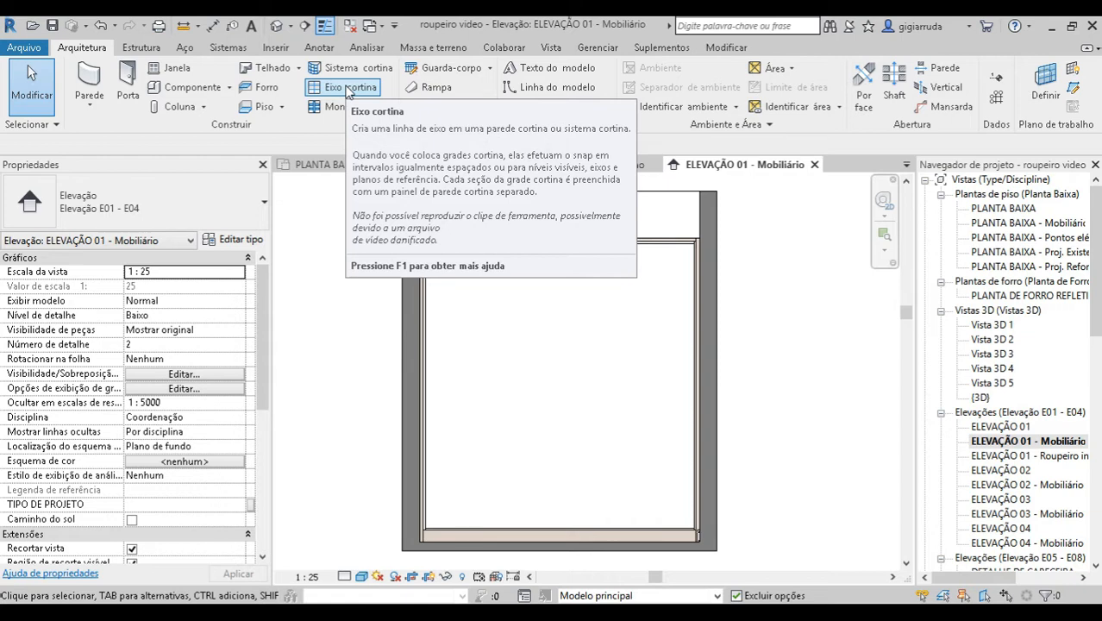
click(348, 88)
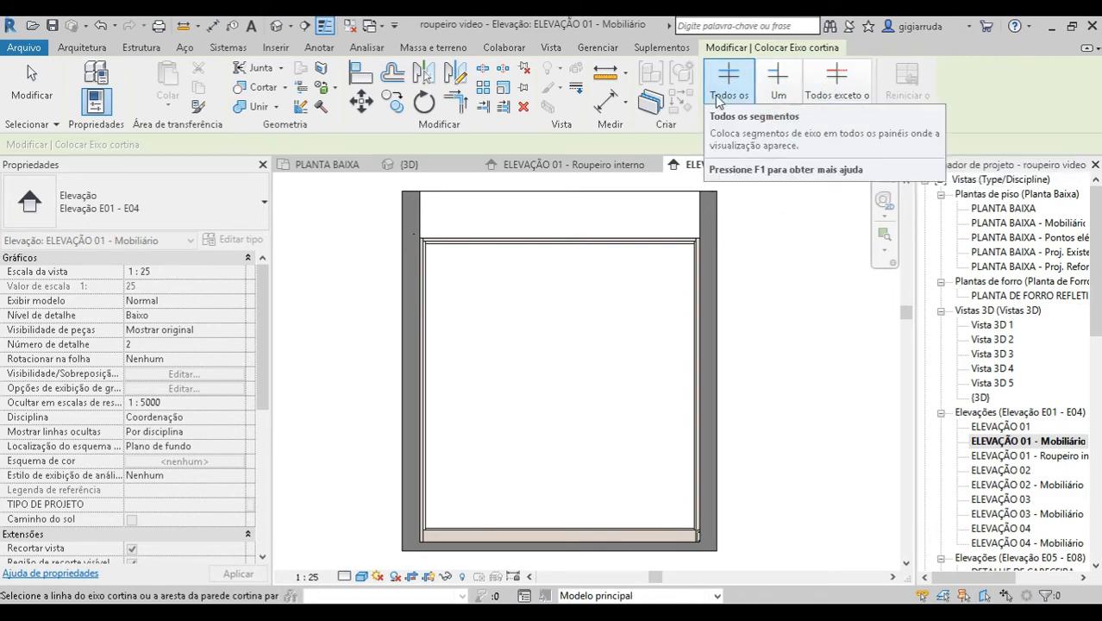
click(562, 258)
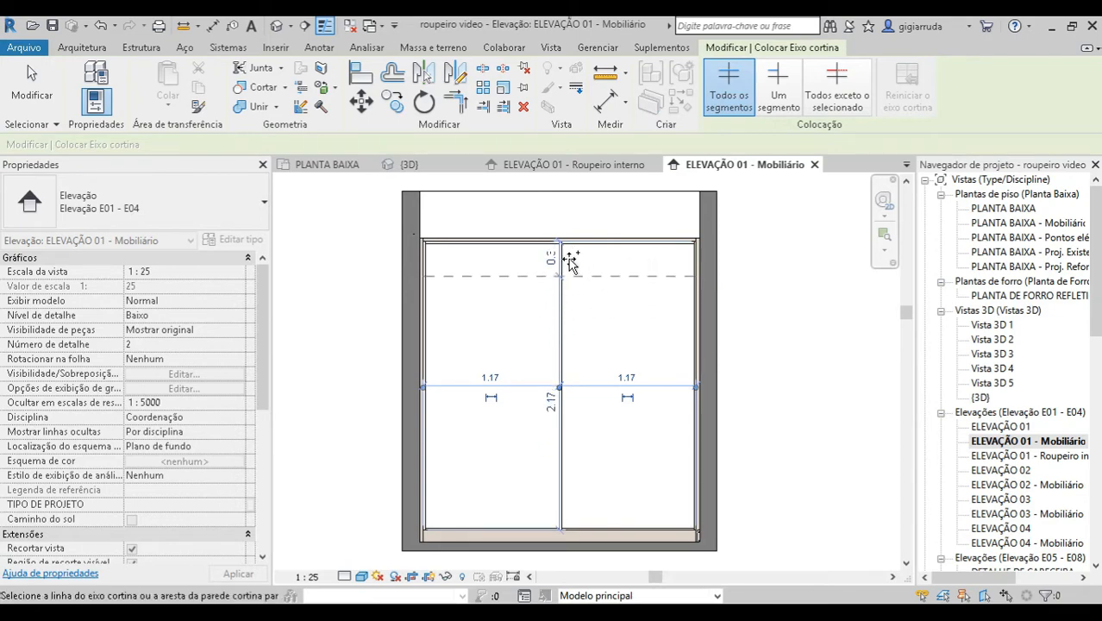
key(Escape)
key(Escape)
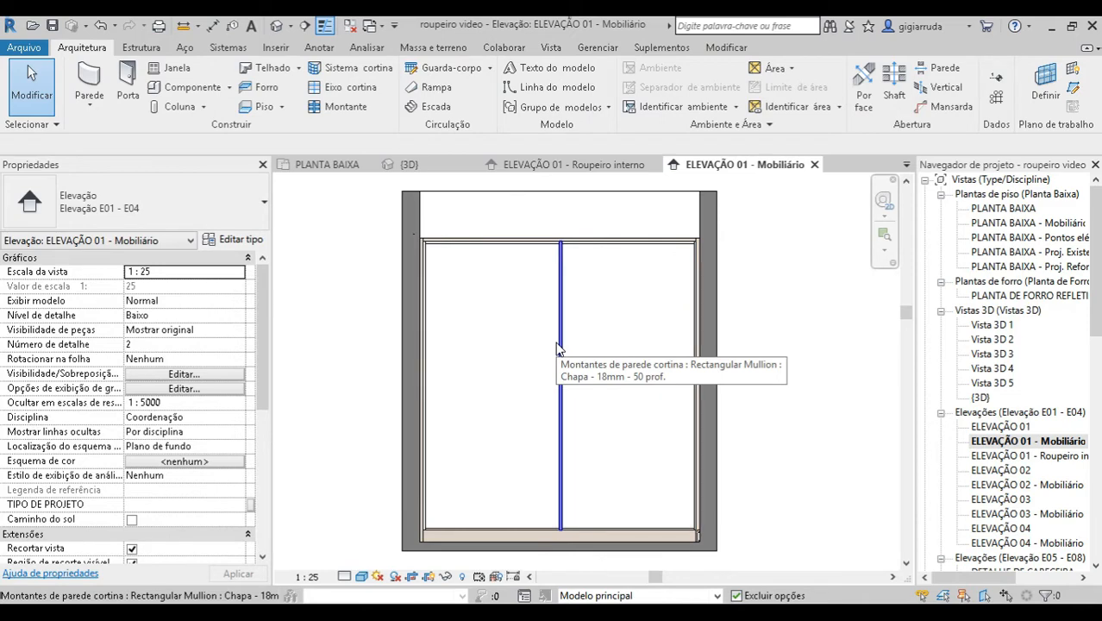
Examine the central vertical grid line up close, selecting it separately from its mullion to check its position and spacing.
click(565, 272)
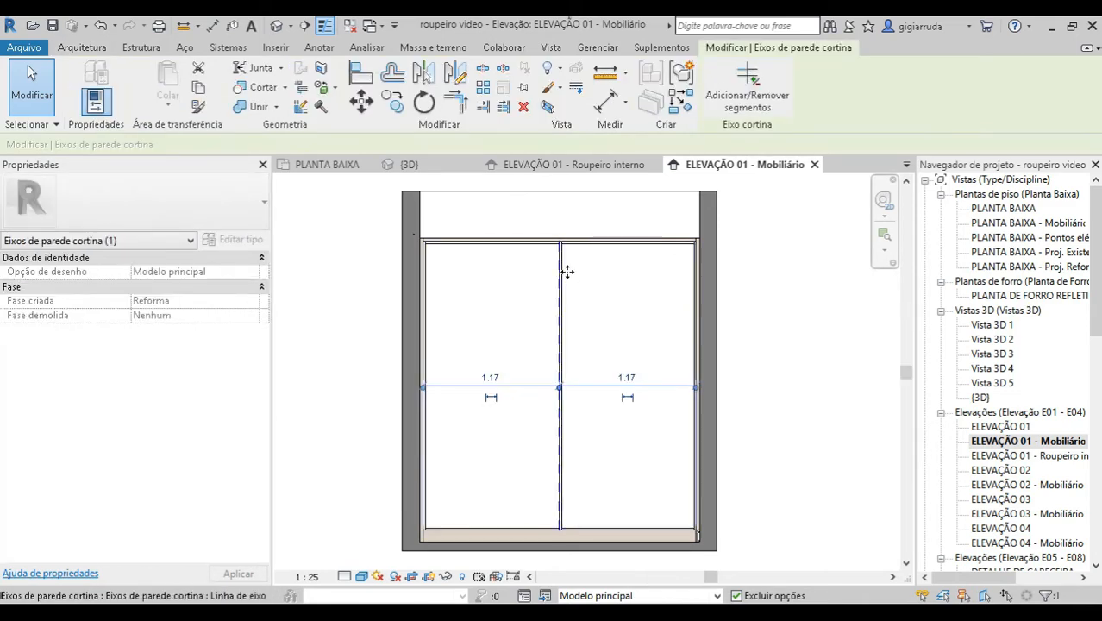
scroll(567, 273, up, 5)
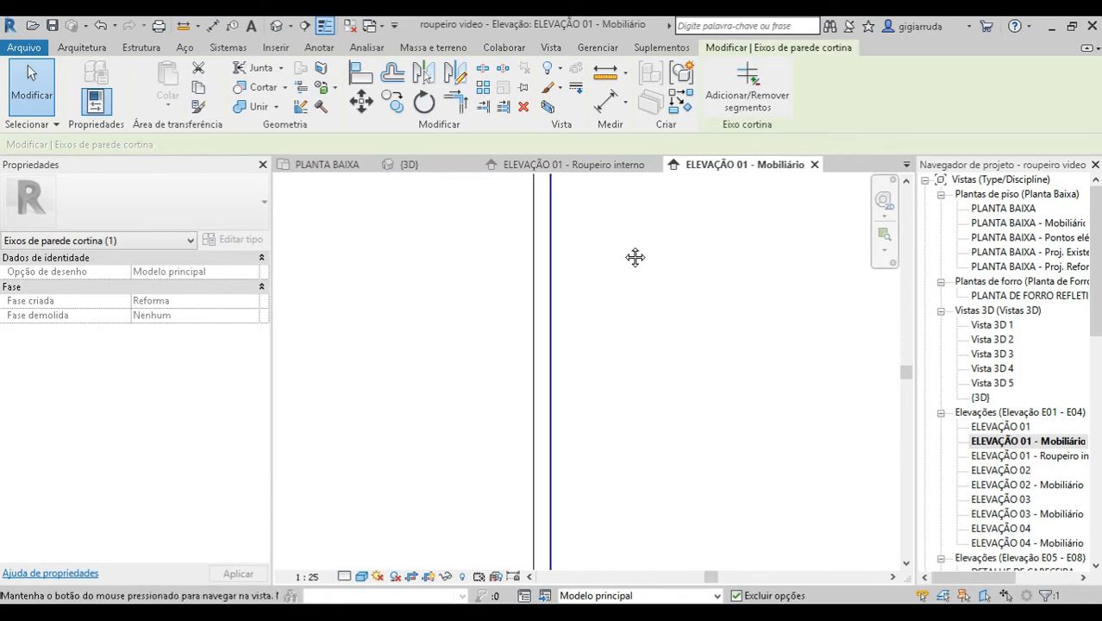
middle_drag(634, 257, 638, 393)
scroll(557, 258, down, 7)
scroll(558, 432, up, 2)
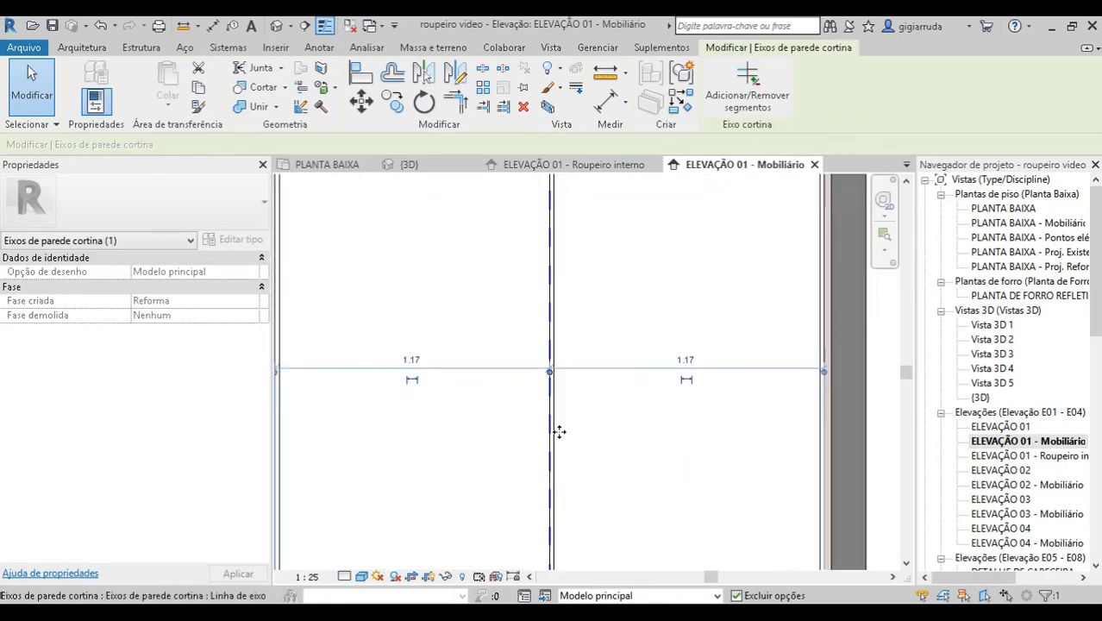
key(Escape)
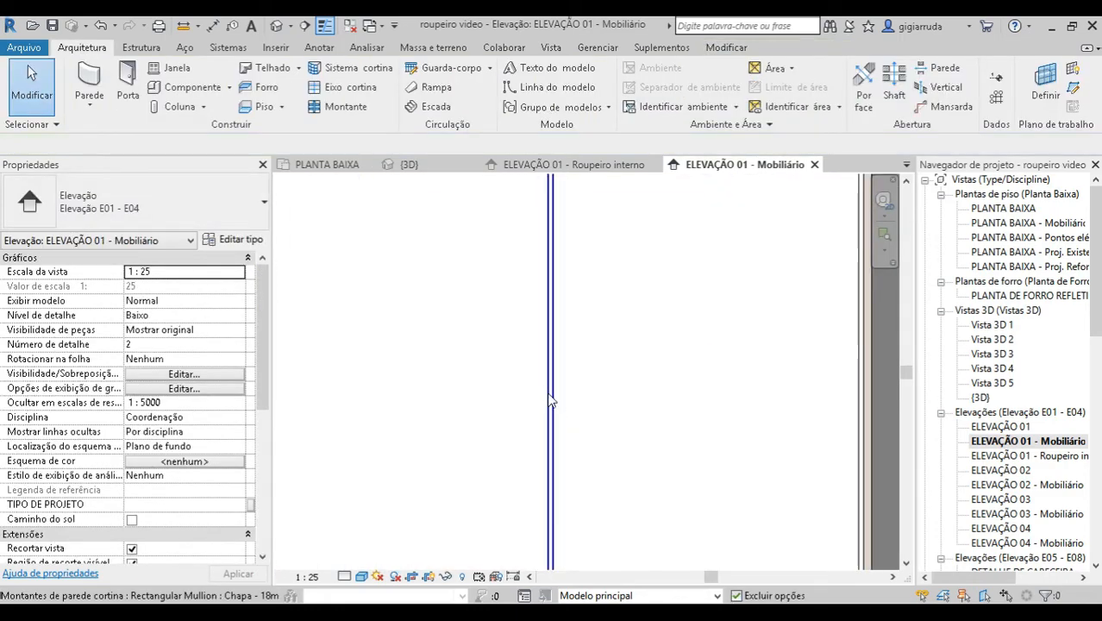
key(Tab)
key(Tab)
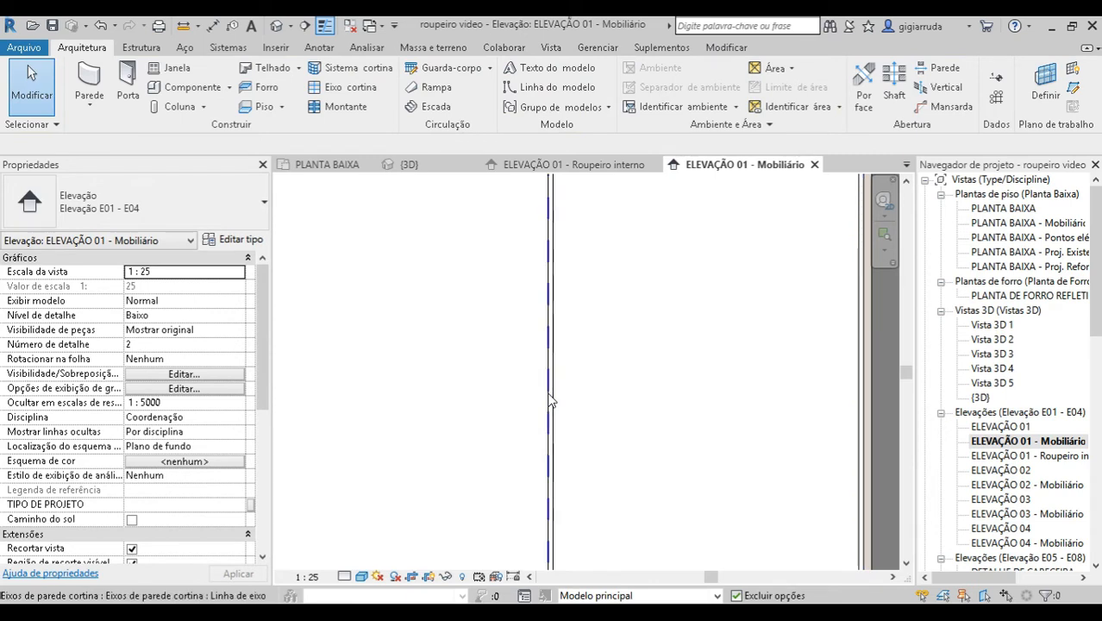
scroll(549, 395, up, 2)
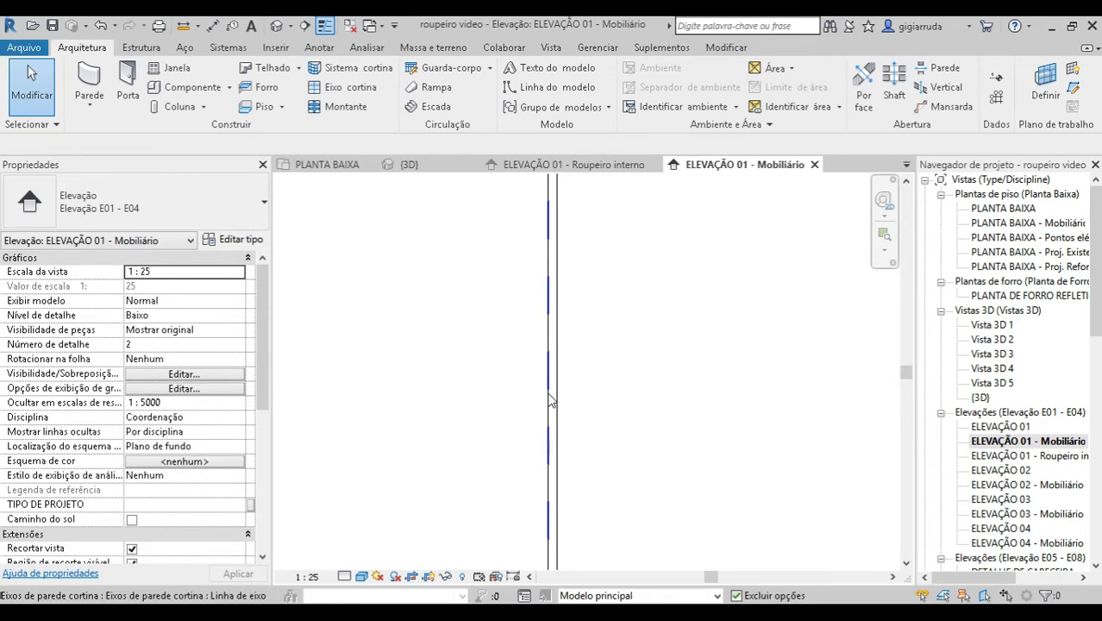
click(549, 401)
scroll(550, 401, down, 5)
key(Escape)
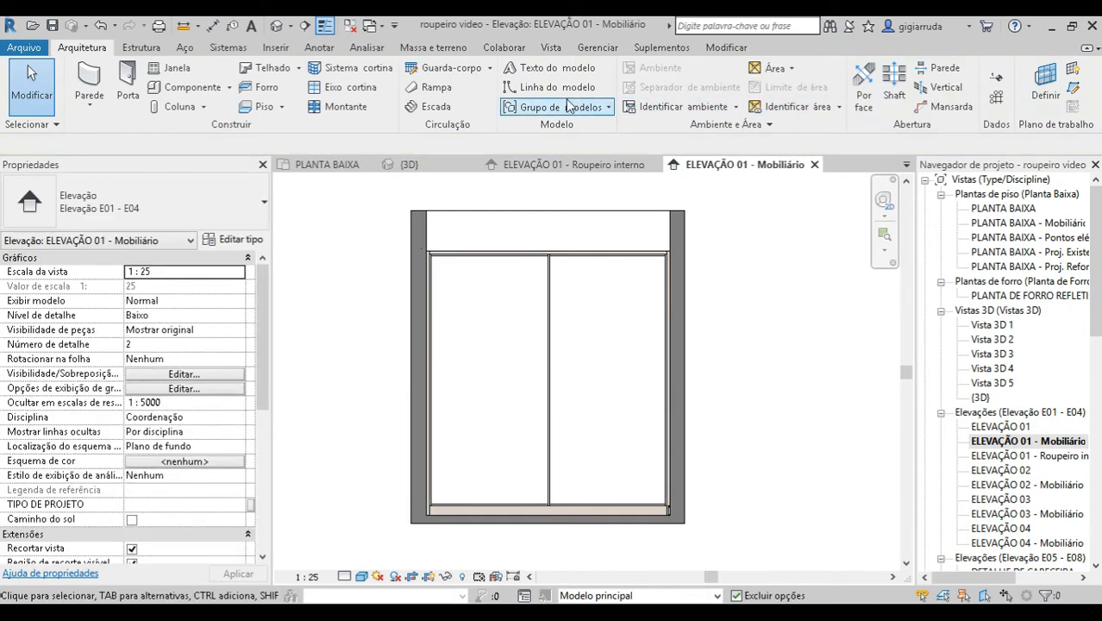
Add a one-segment horizontal curtain grid line across the left bay at mid-height, 1.235 m from top and bottom, and check its spacing.
click(340, 87)
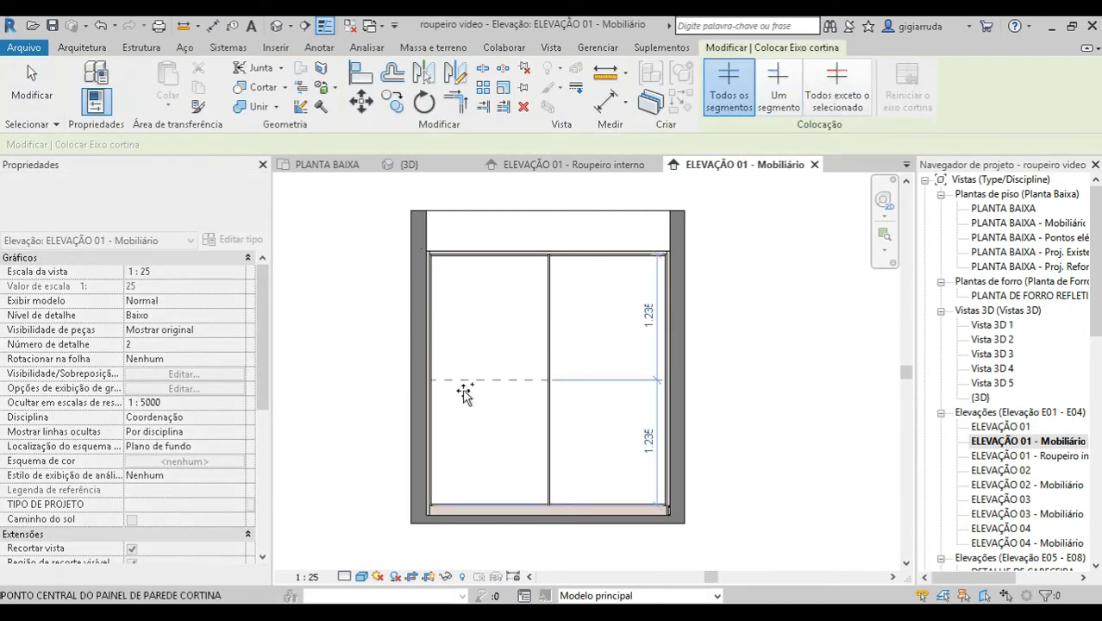
click(779, 87)
scroll(471, 389, up, 2)
click(470, 382)
scroll(510, 373, up, 4)
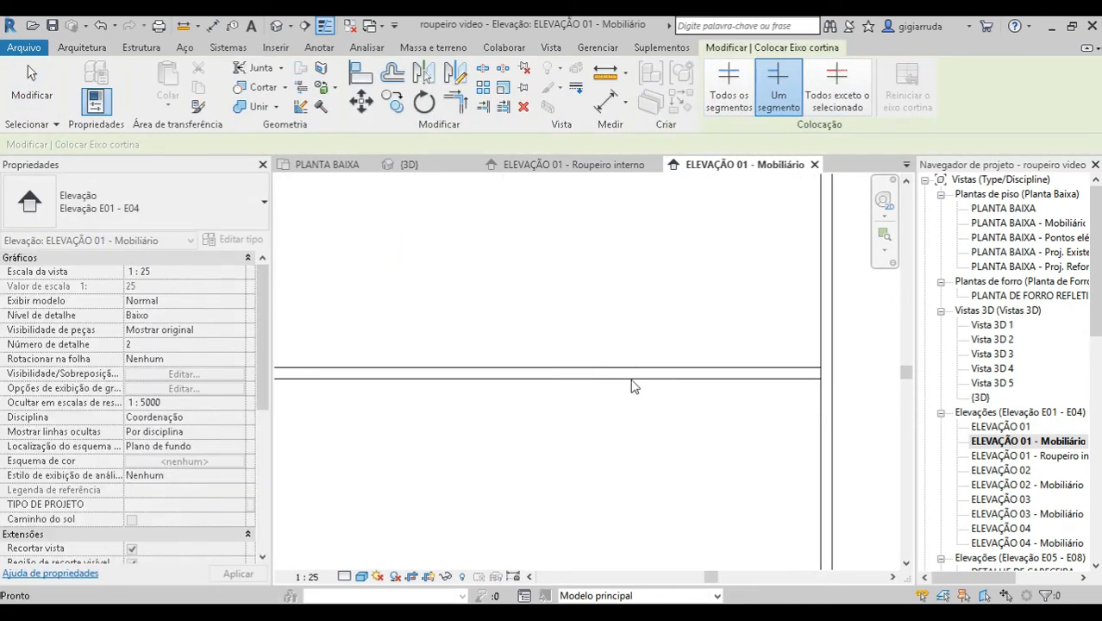
key(Escape)
click(631, 384)
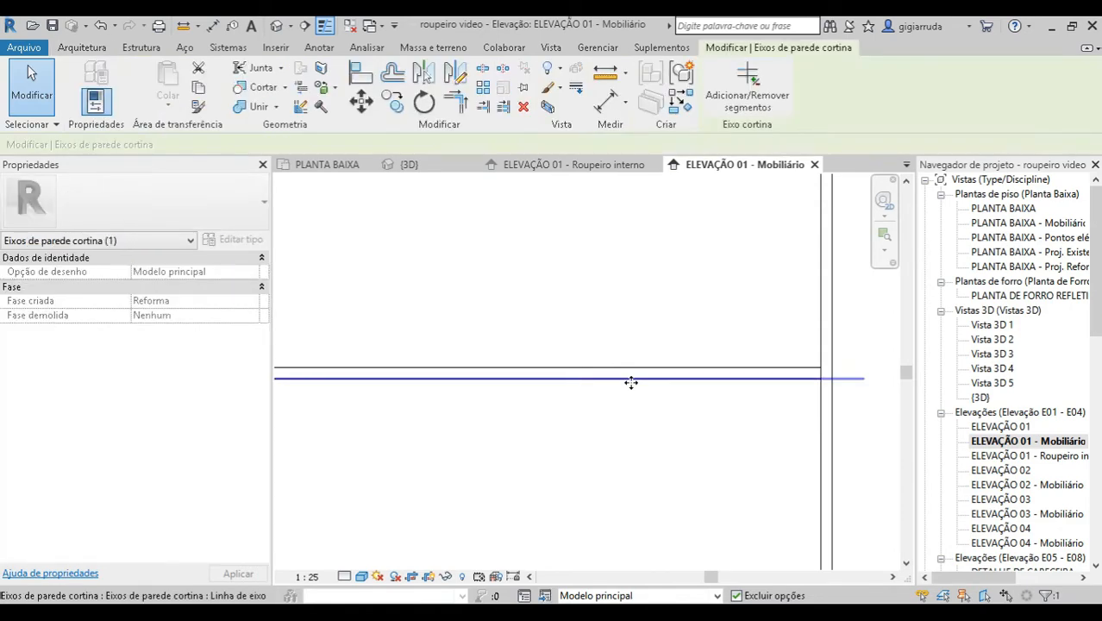
scroll(525, 386, down, 2)
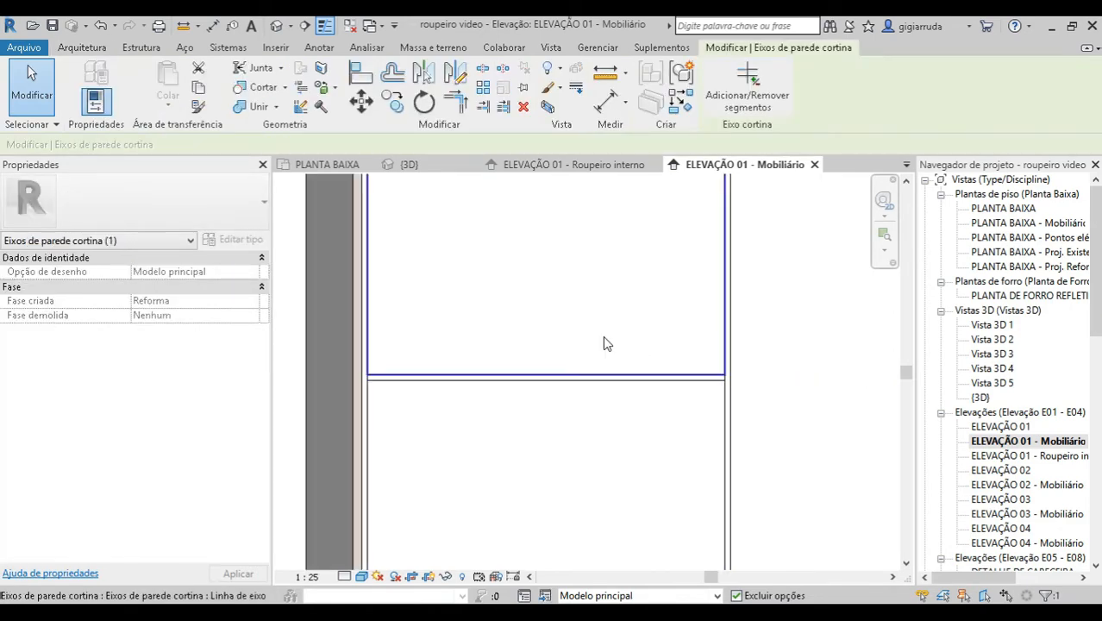
scroll(595, 338, down, 3)
middle_drag(749, 373, 630, 412)
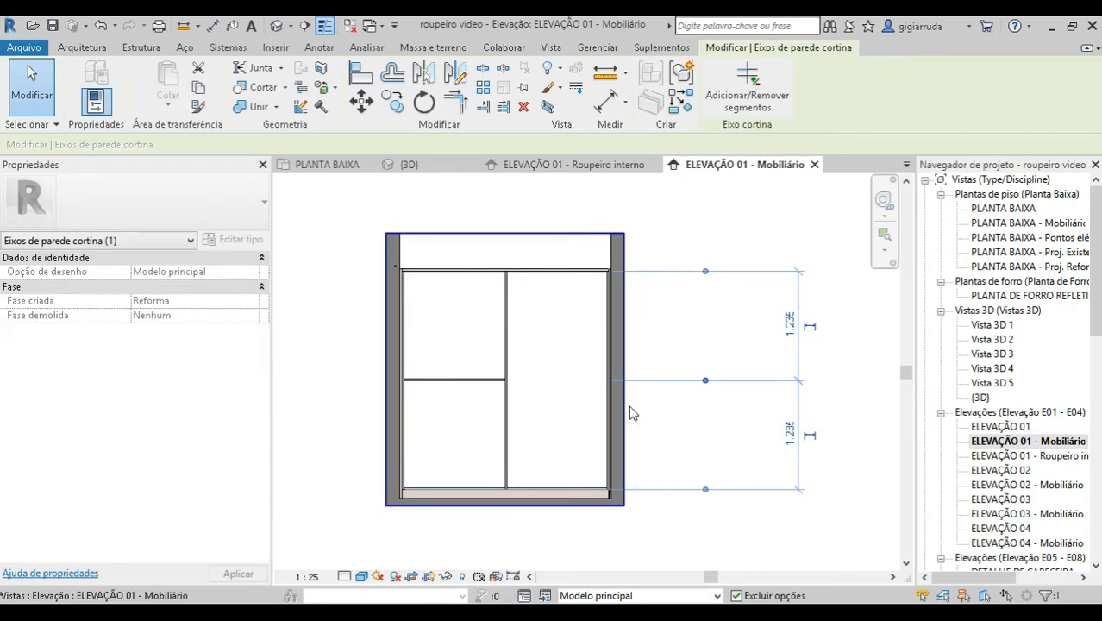
scroll(594, 421, up, 2)
key(Escape)
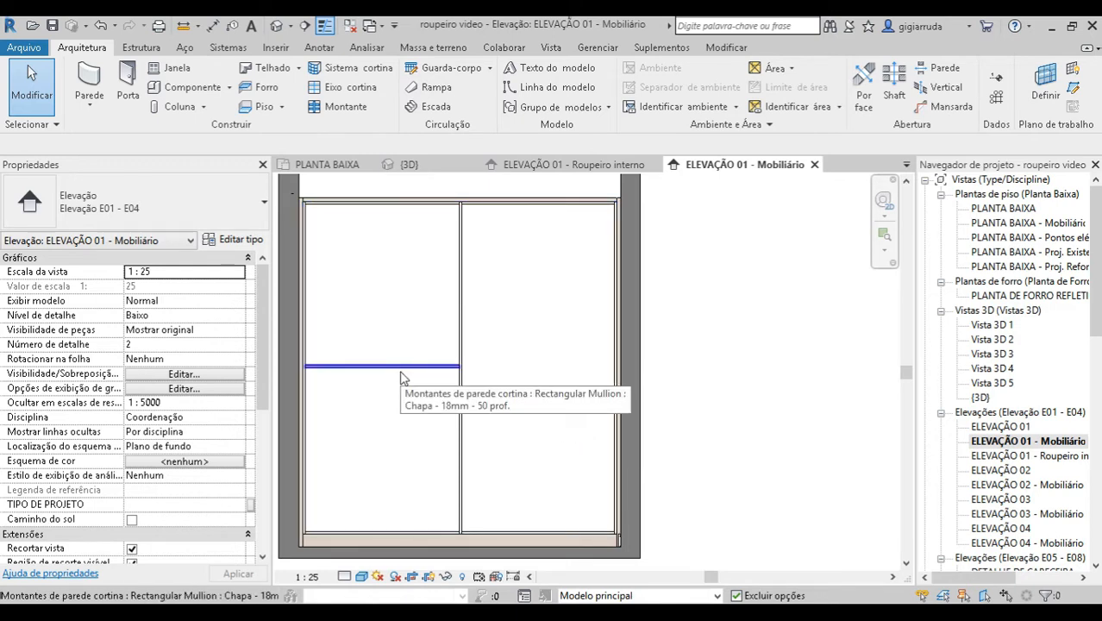
Delete the horizontal curtain grid line from the left bay.
key(Tab)
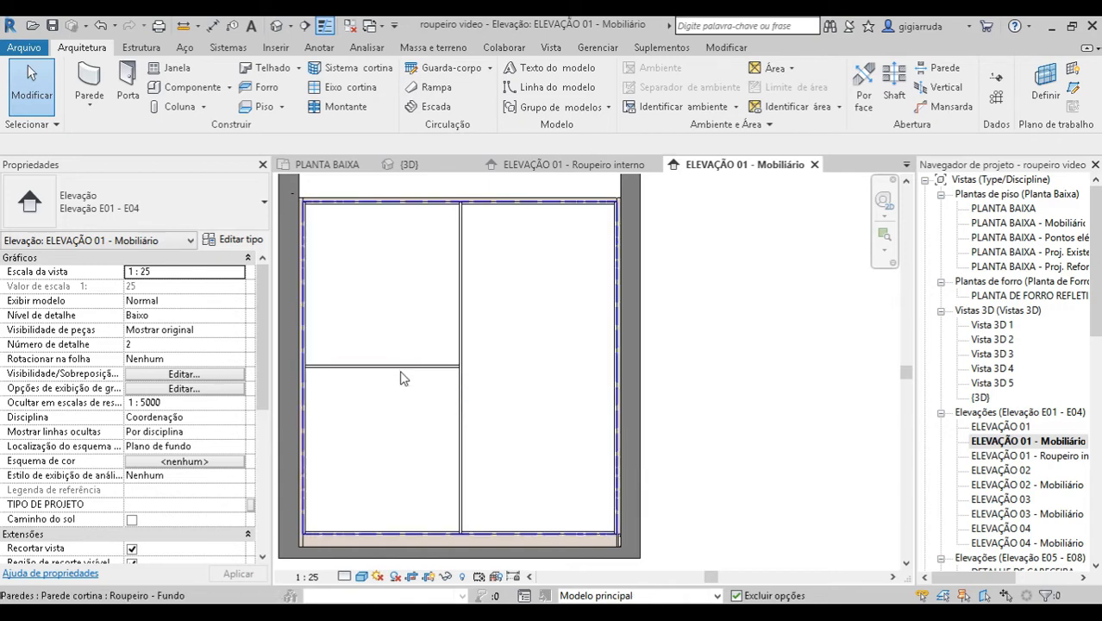
key(Tab)
click(401, 376)
key(Delete)
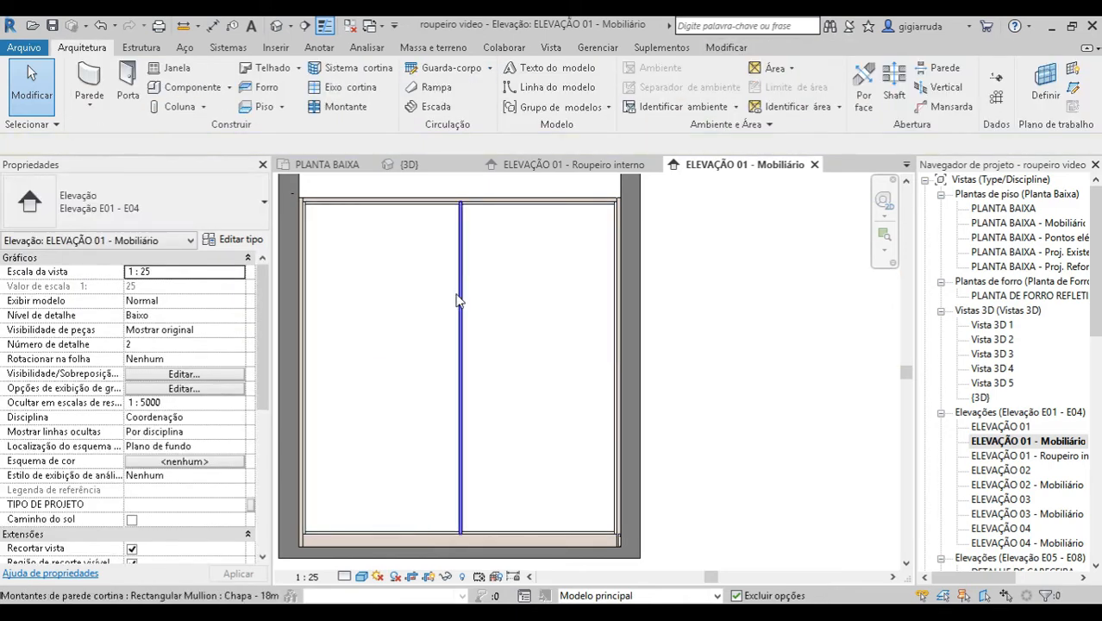
Select the central vertical grid line and its Chapa - 18mm mullion in turn to compare them up close.
key(Tab)
key(Tab)
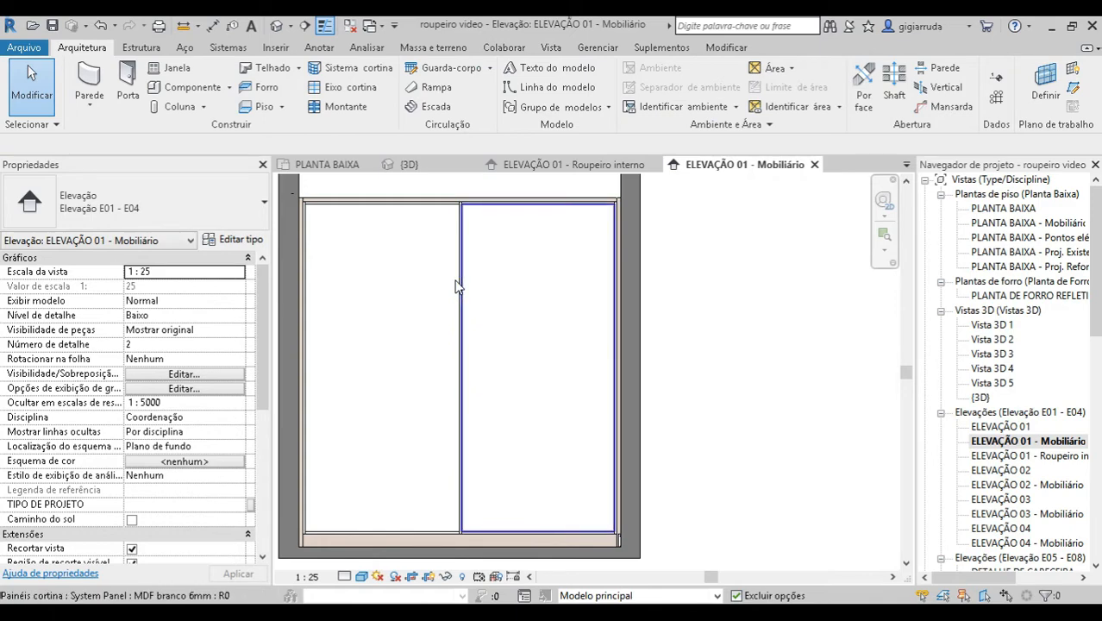
key(Tab)
click(454, 299)
scroll(459, 319, up, 4)
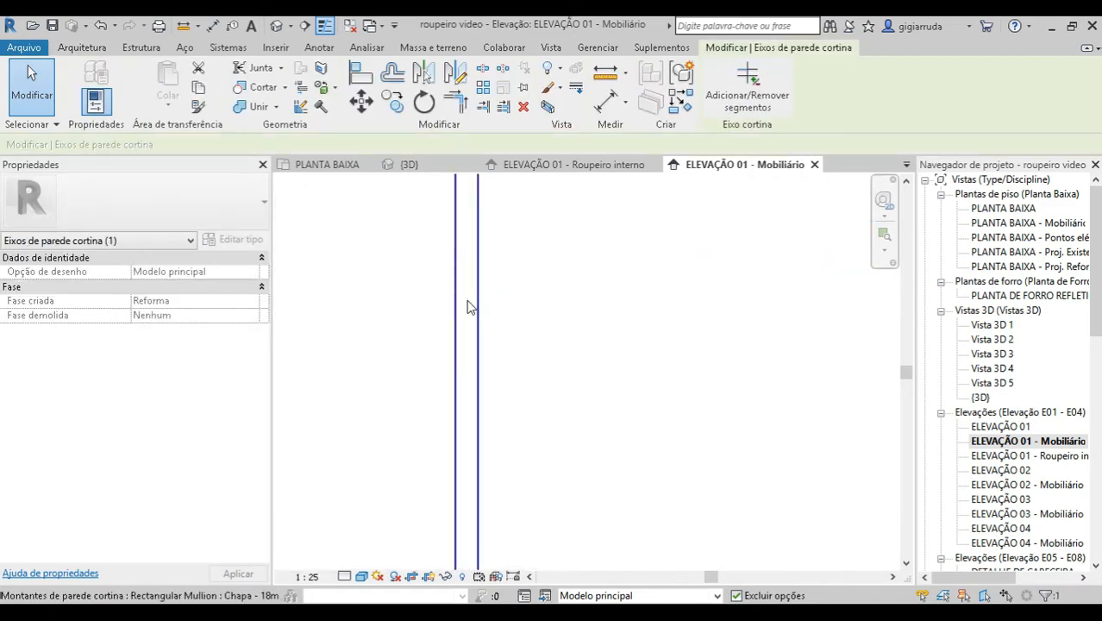
click(466, 302)
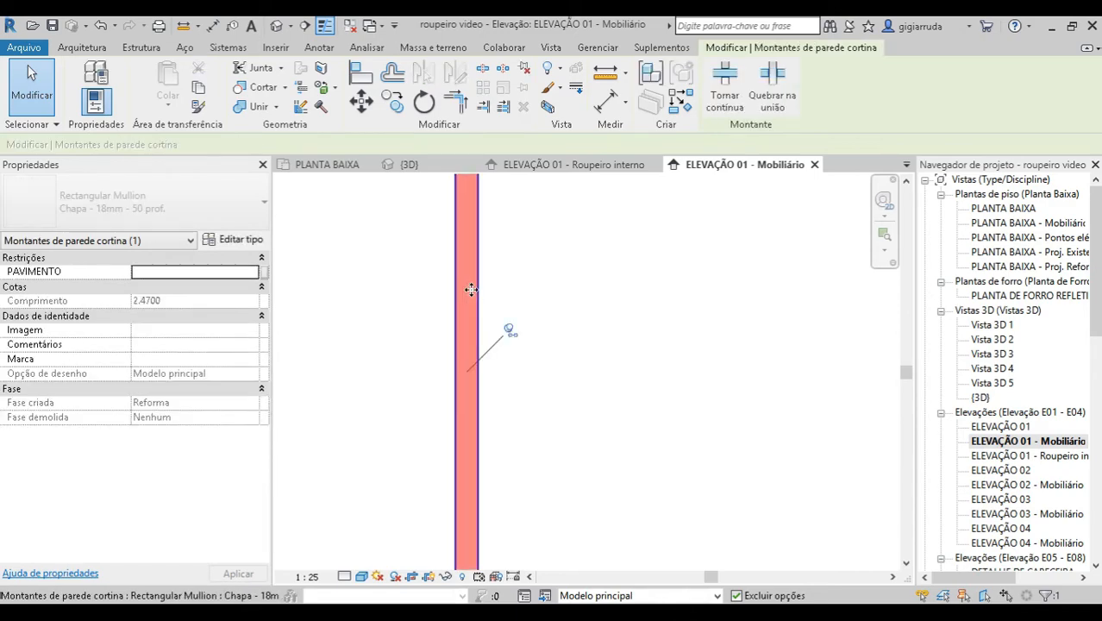
key(Delete)
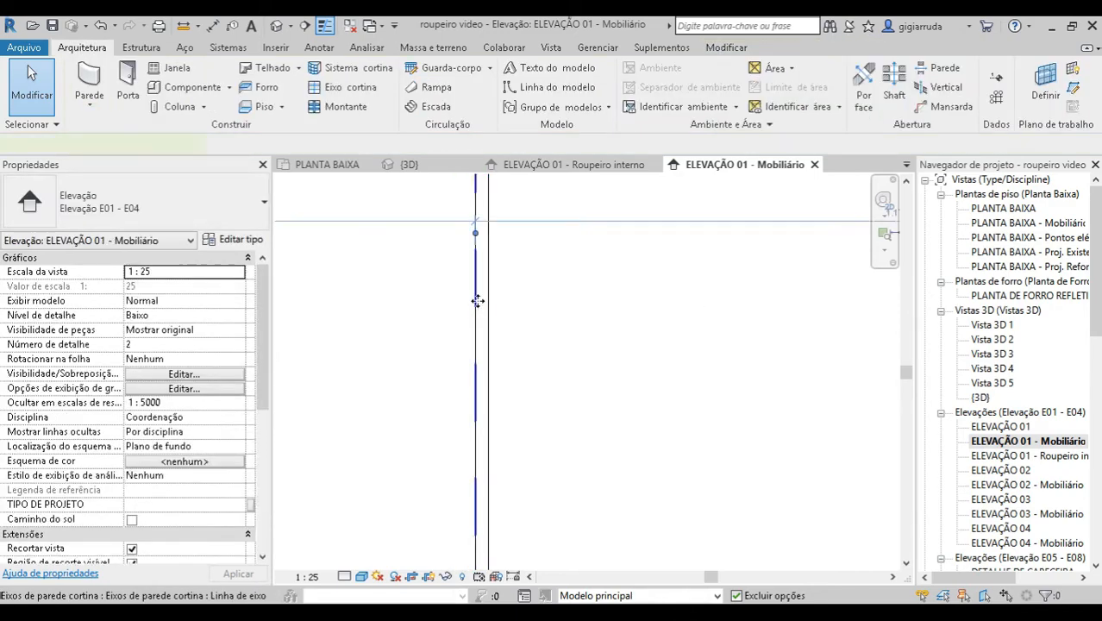
Move the central vertical curtain grid line 9 mm to the left so the divider sits centred between the two bays.
click(476, 301)
click(362, 102)
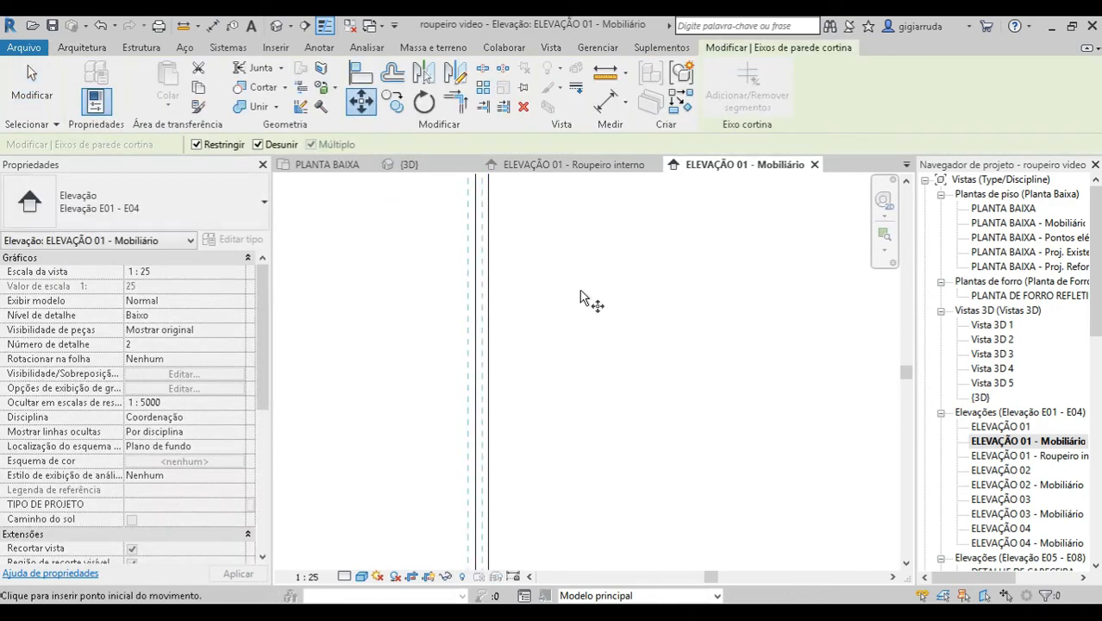
click(580, 293)
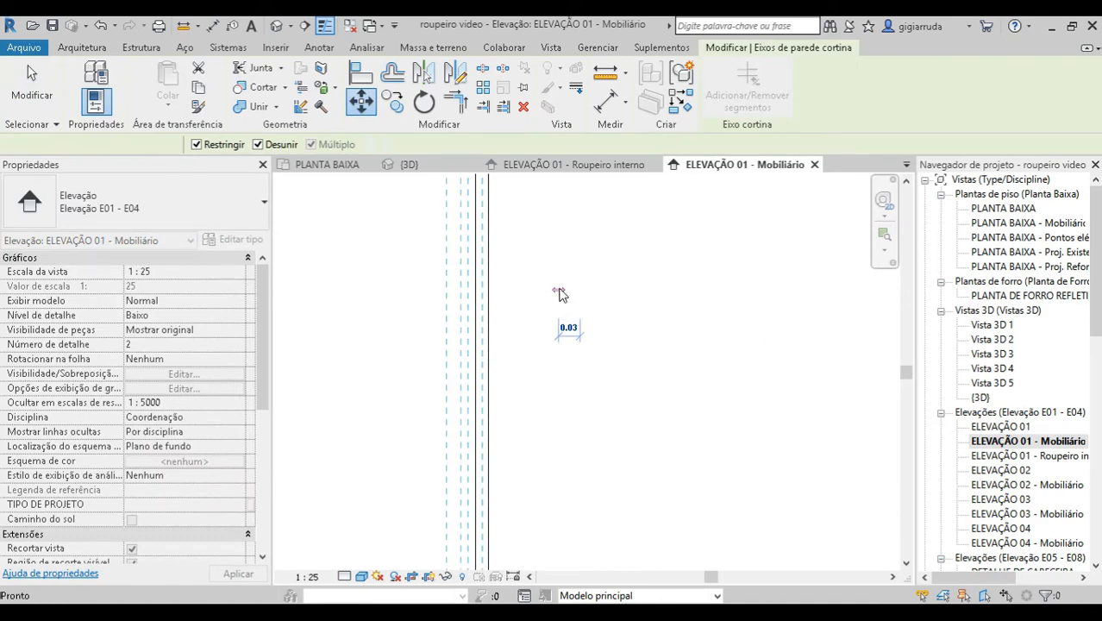
click(558, 294)
click(362, 102)
click(487, 372)
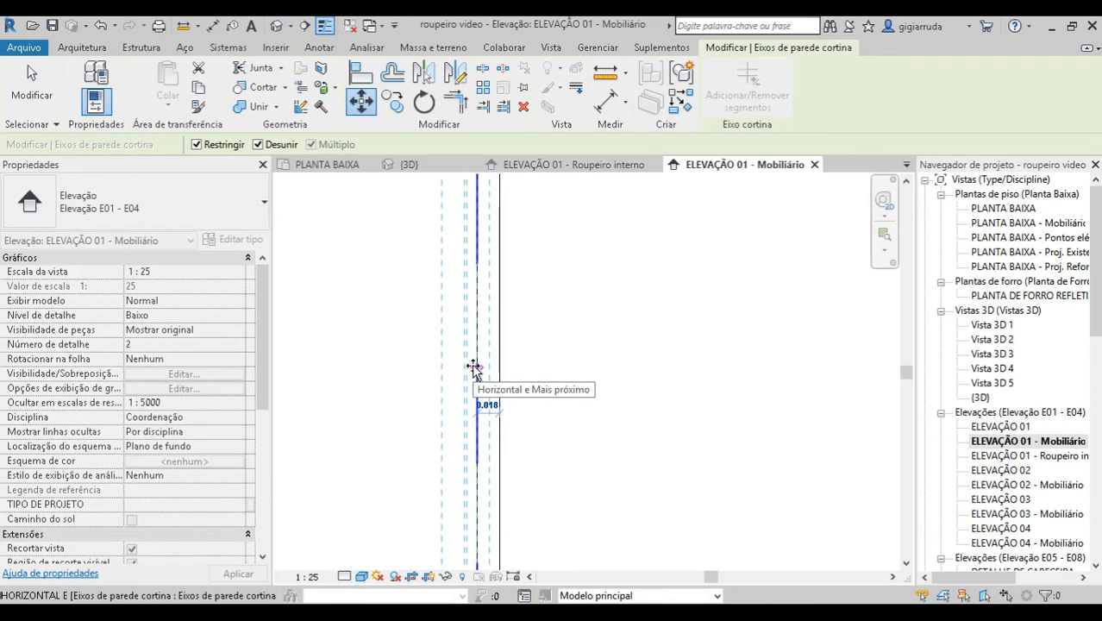
text(9mm)
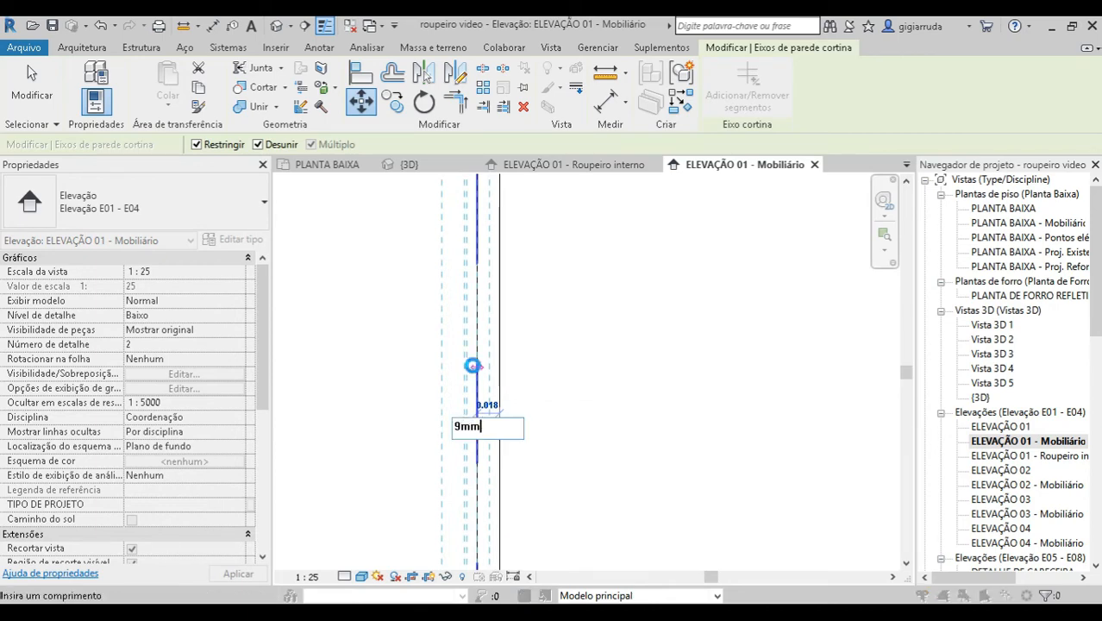
key(Return)
click(610, 370)
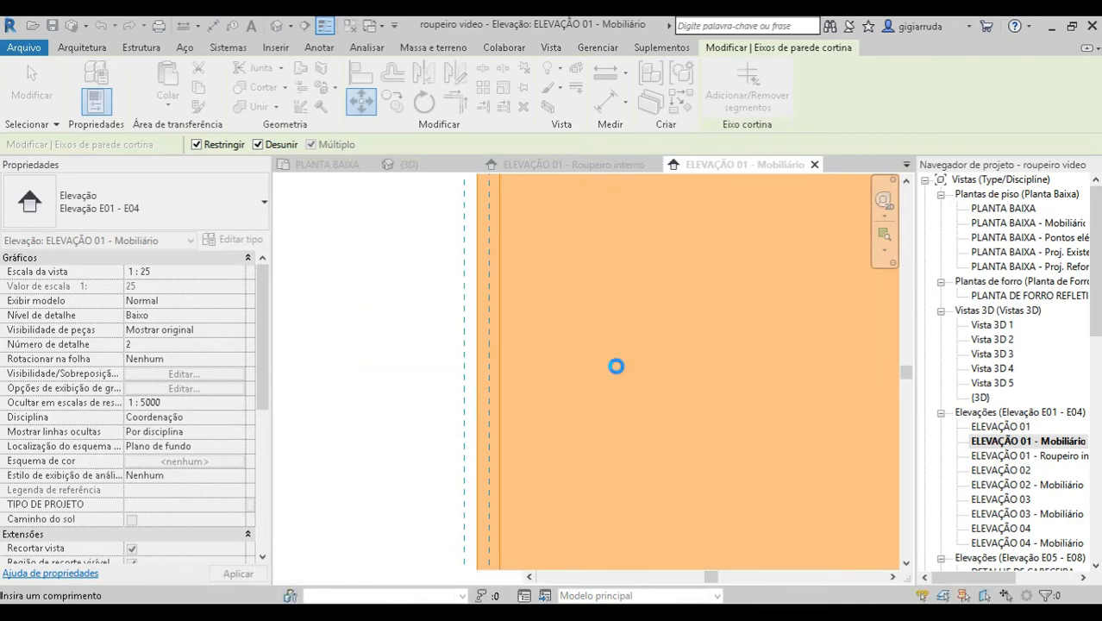
scroll(554, 463, down, 5)
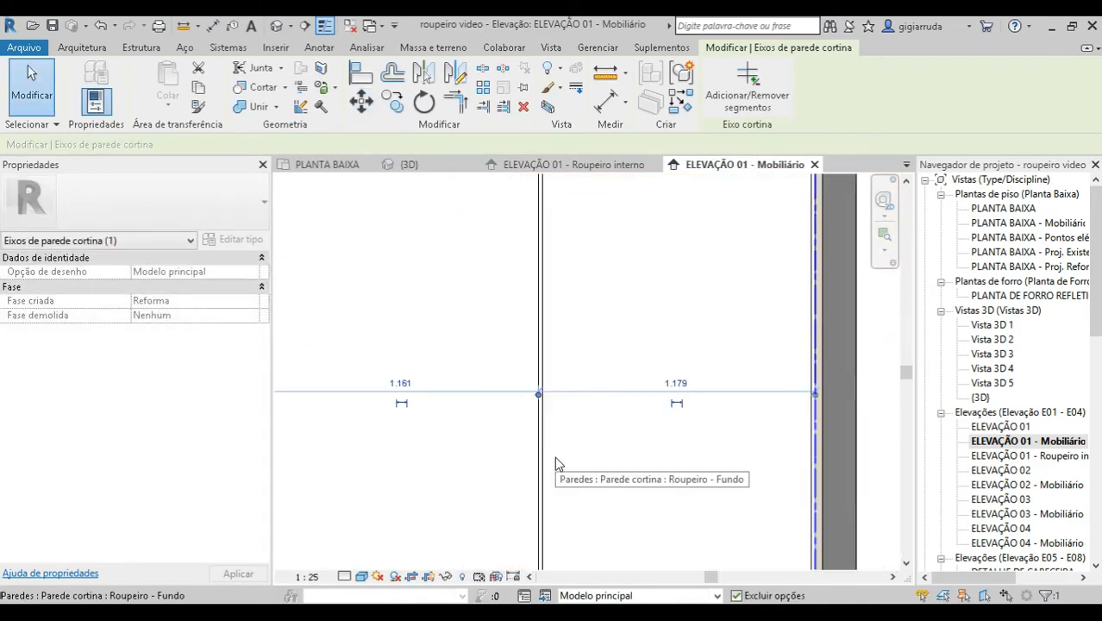
key(Escape)
scroll(611, 522, down, 1)
middle_drag(629, 522, 622, 460)
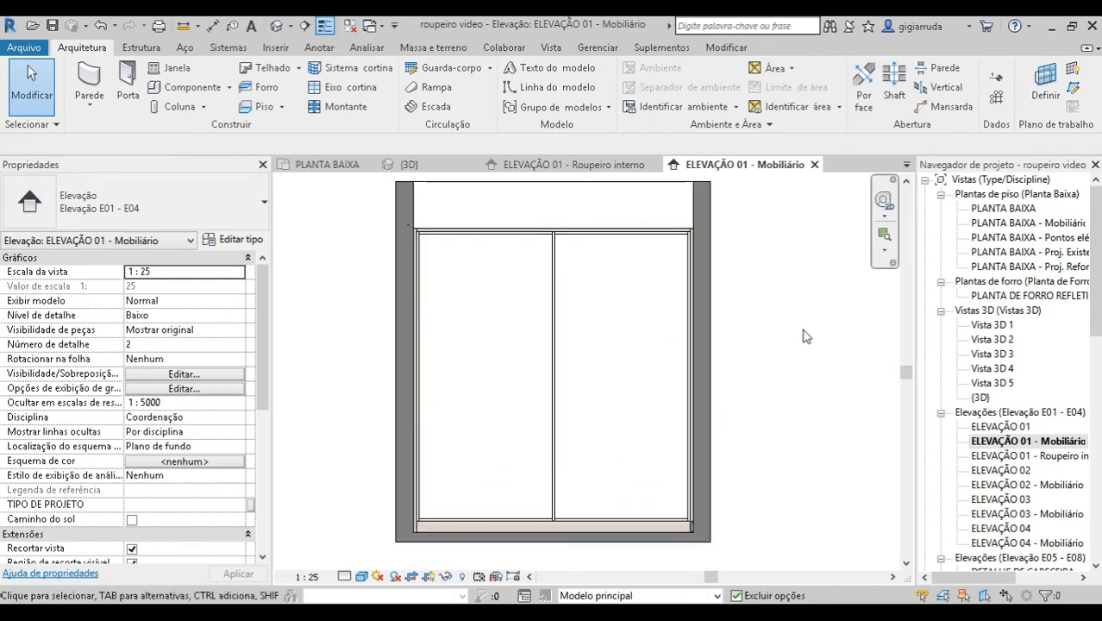
Check both bay widths and the panel thicknesses with a chained aligned dimension across the vertical mullions, without placing it.
click(212, 25)
scroll(462, 443, up, 2)
scroll(387, 428, up, 2)
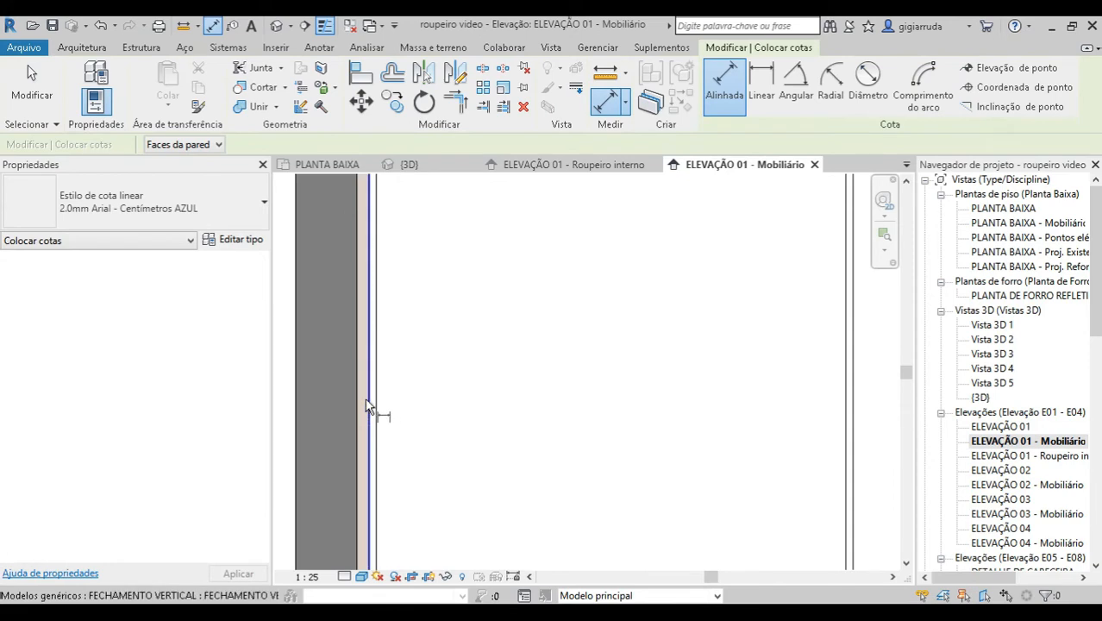
click(377, 402)
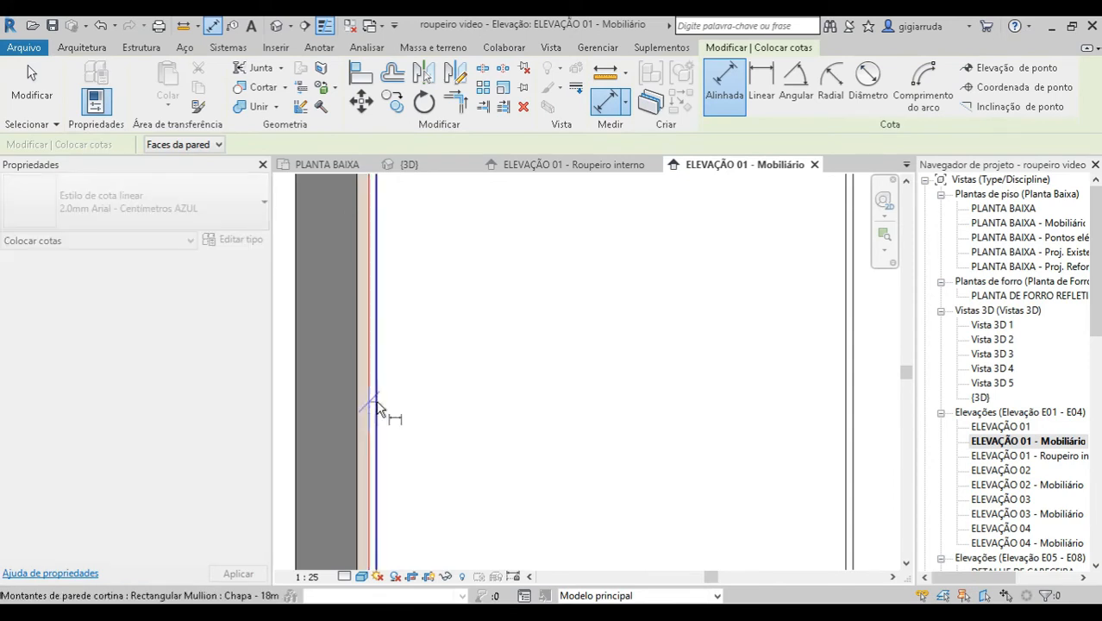
click(376, 406)
click(854, 428)
middle_drag(855, 430, 498, 383)
scroll(498, 383, down, 2)
scroll(767, 382, up, 4)
click(762, 385)
click(749, 384)
scroll(690, 398, down, 4)
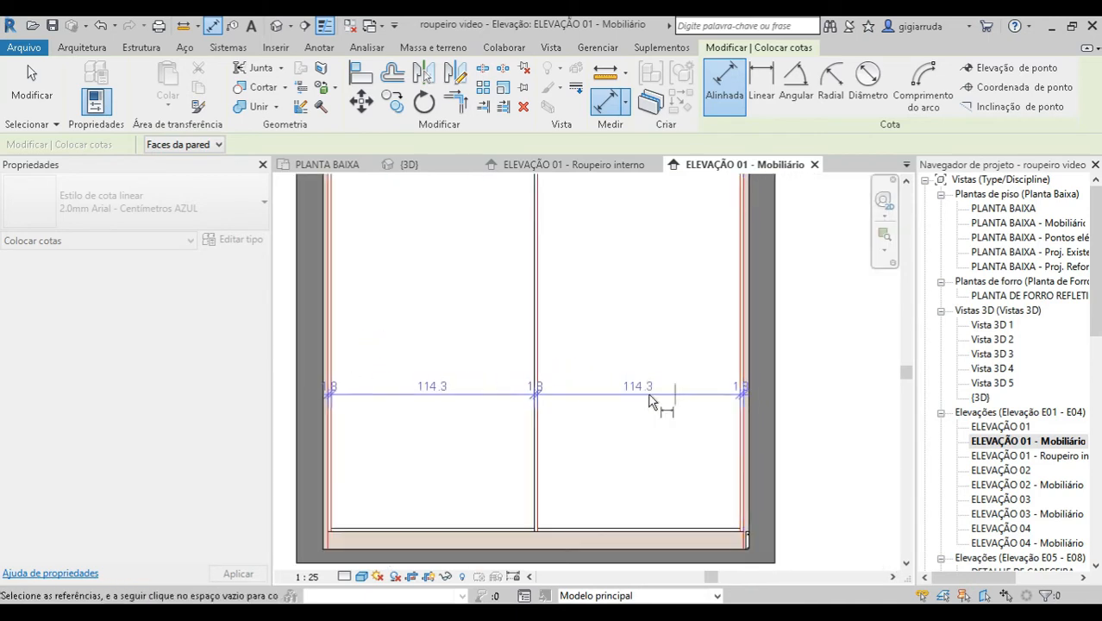
scroll(659, 402, up, 1)
scroll(639, 402, down, 1)
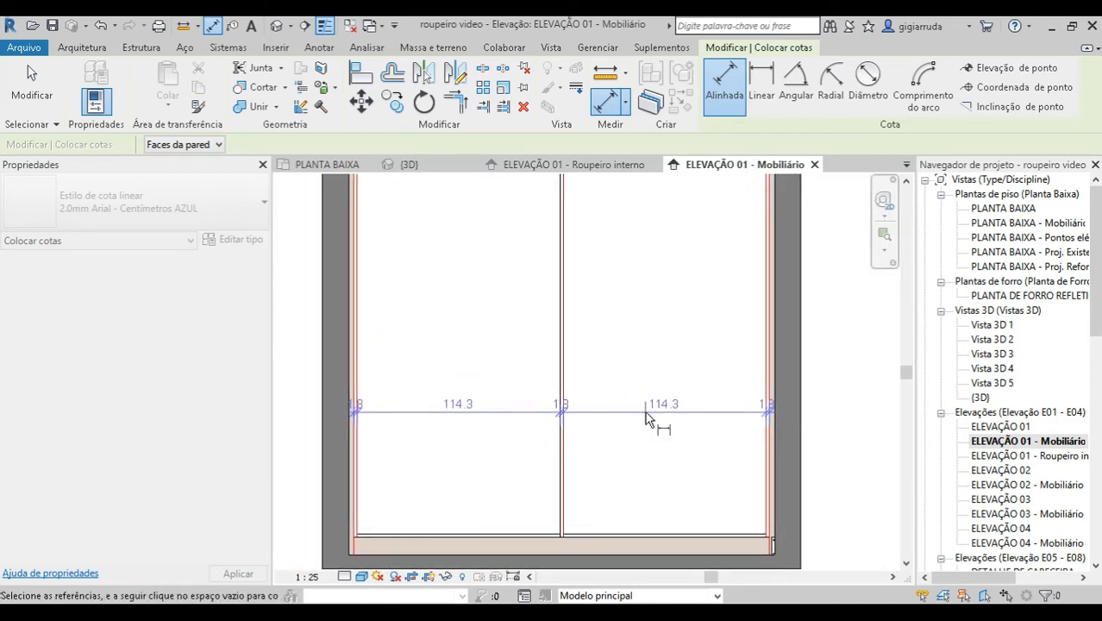
key(Escape)
key(Escape)
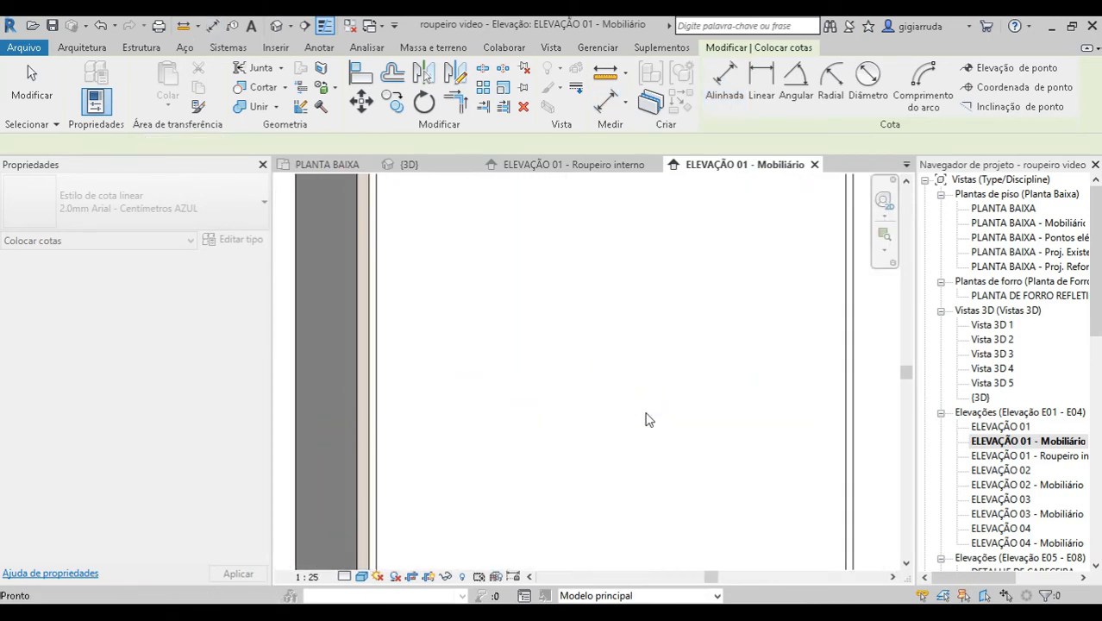
scroll(429, 365, down, 4)
middle_drag(658, 327, 644, 387)
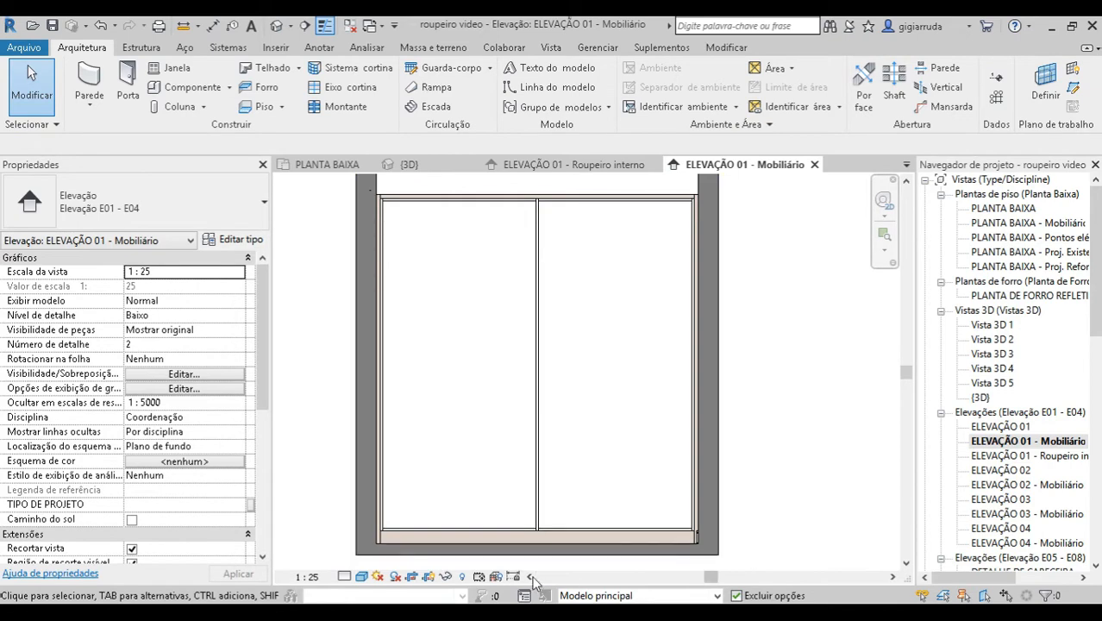
Toggle the left bottom mullion's join at the central divider so the base panel runs beneath the vertical mullion.
scroll(552, 526, up, 6)
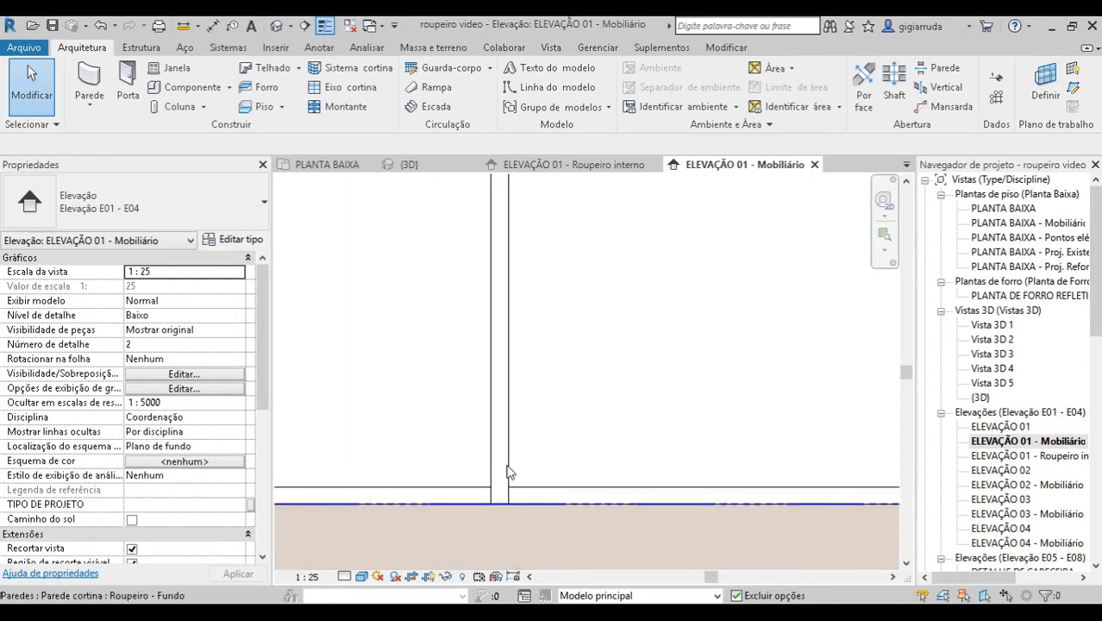
click(500, 479)
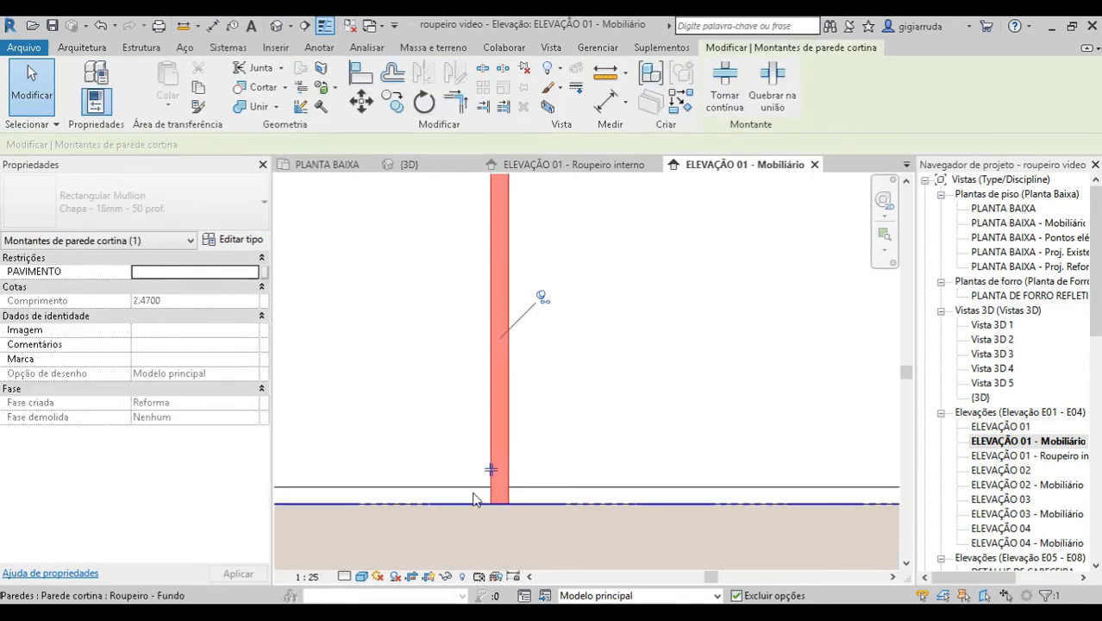
click(460, 493)
click(456, 504)
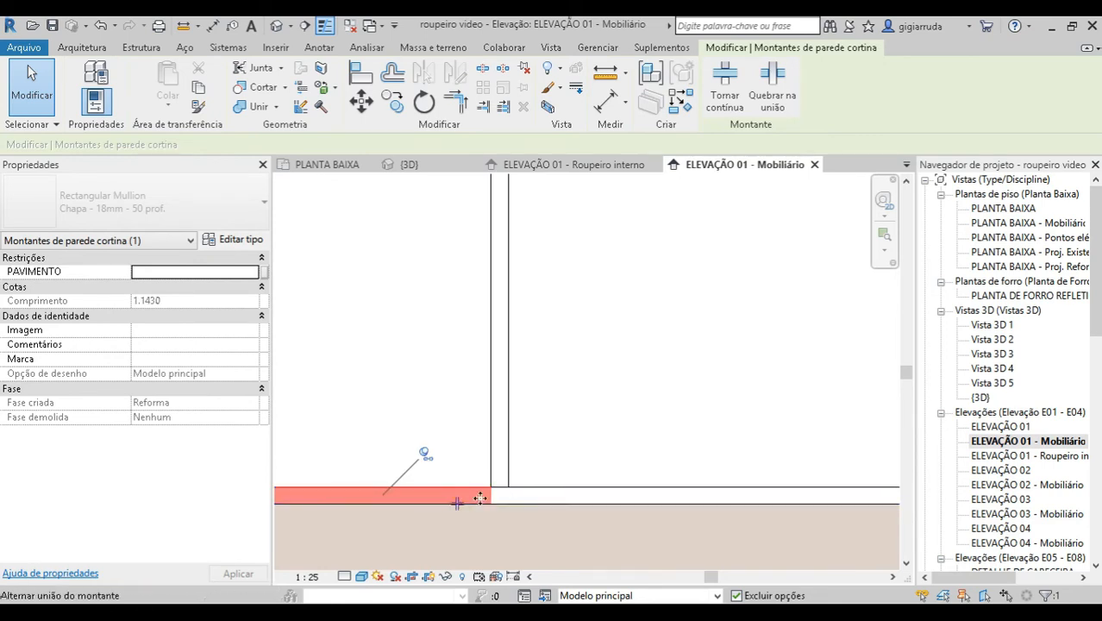
scroll(552, 483, down, 5)
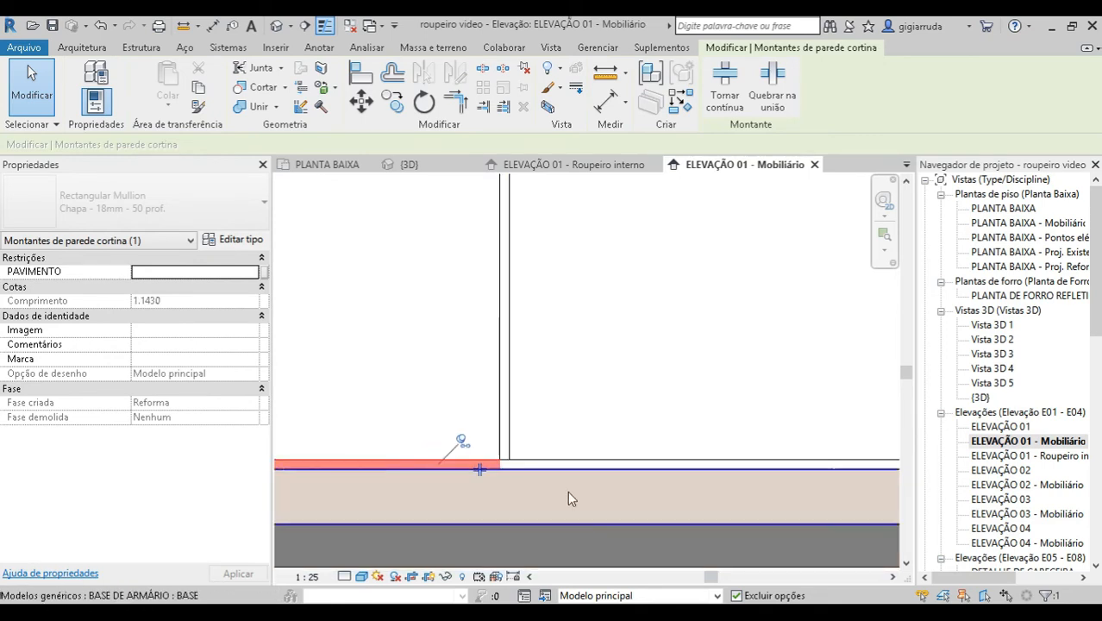
key(Escape)
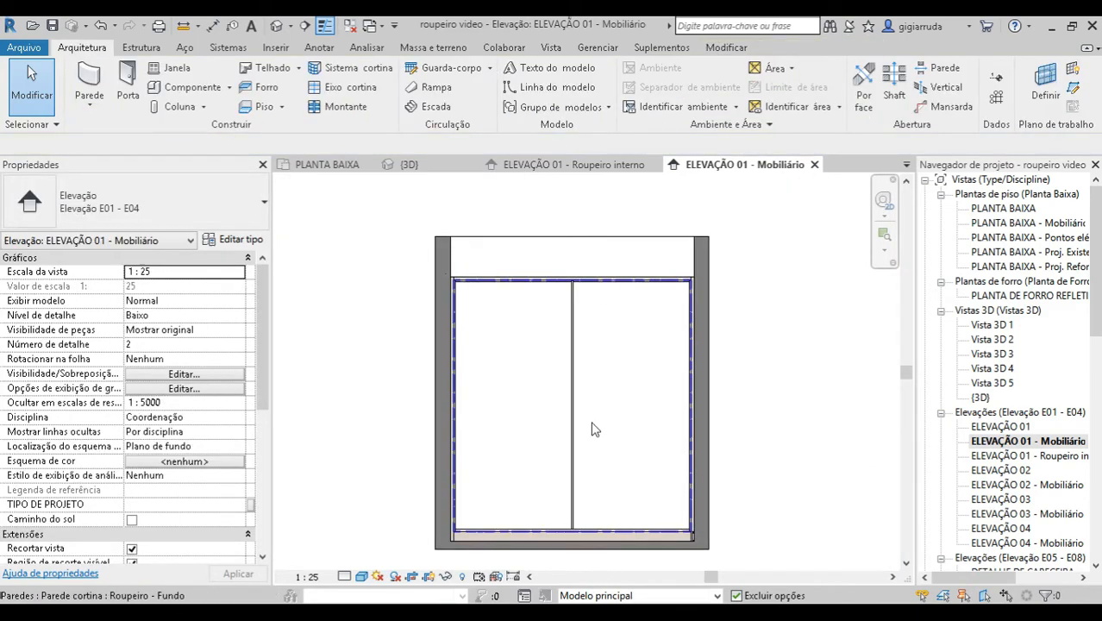
Add a horizontal curtain grid line across both bays at one third of the height, 0.8233 m from the bottom.
scroll(593, 428, up, 2)
scroll(572, 400, up, 2)
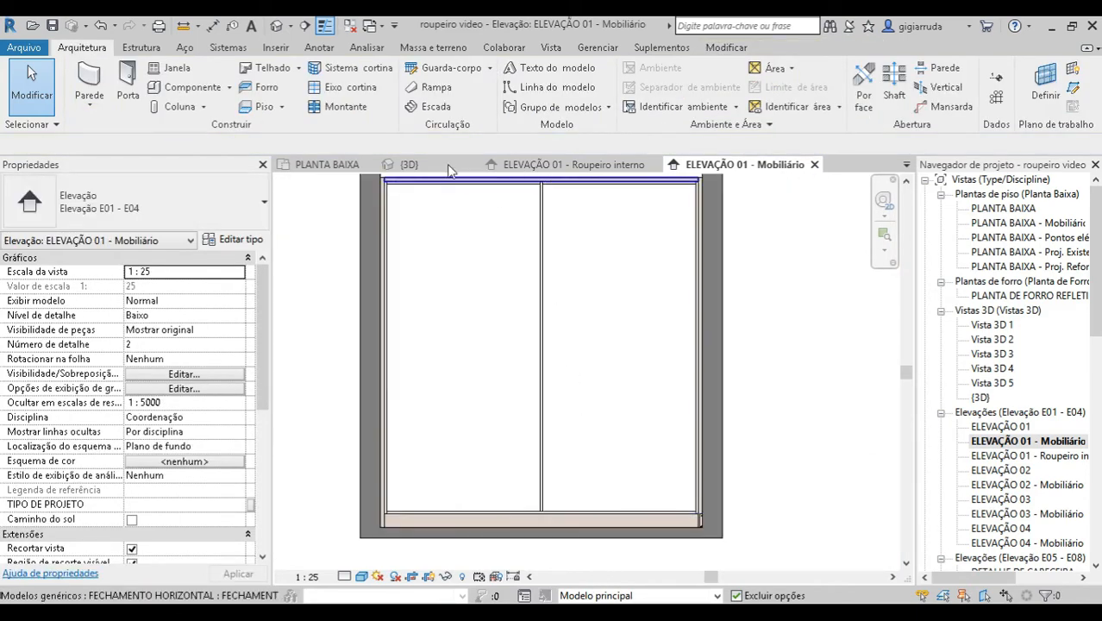
click(342, 87)
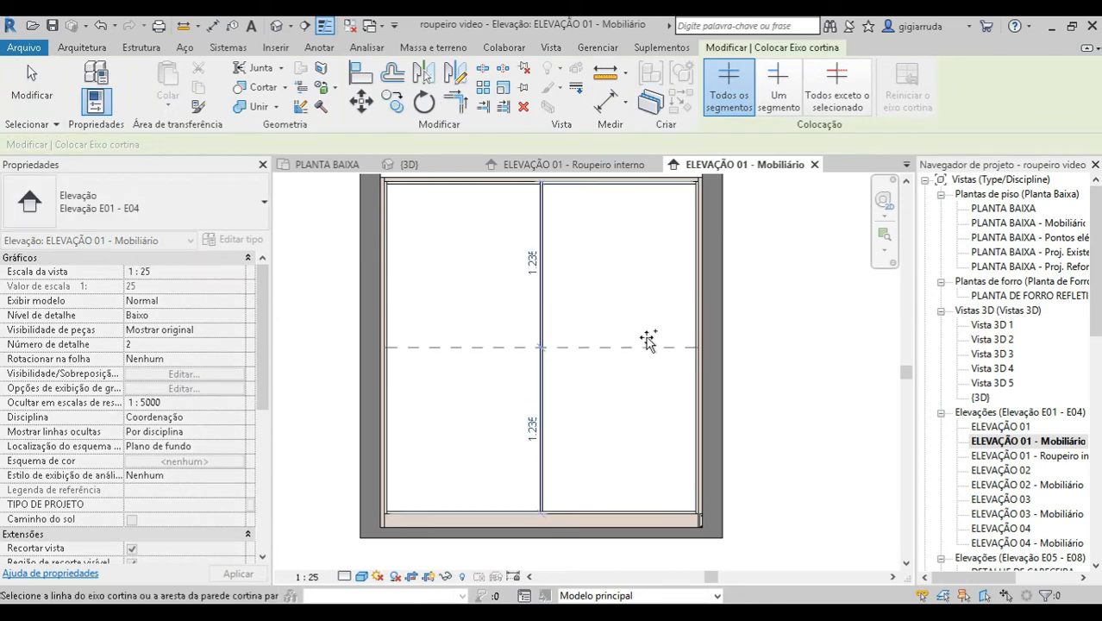
middle_drag(648, 340, 671, 362)
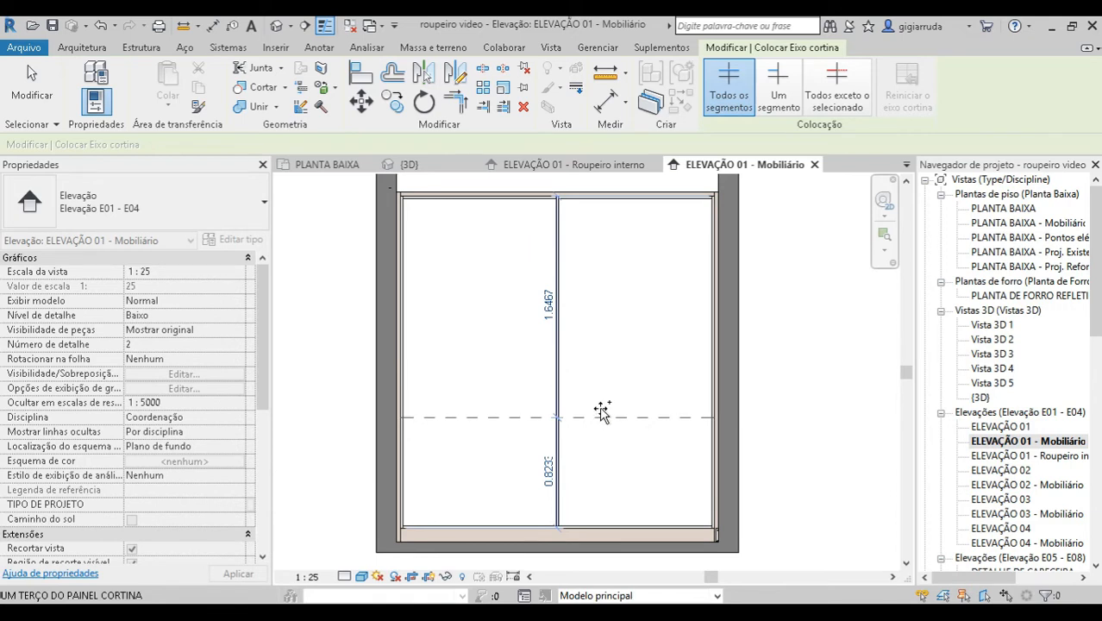
click(602, 416)
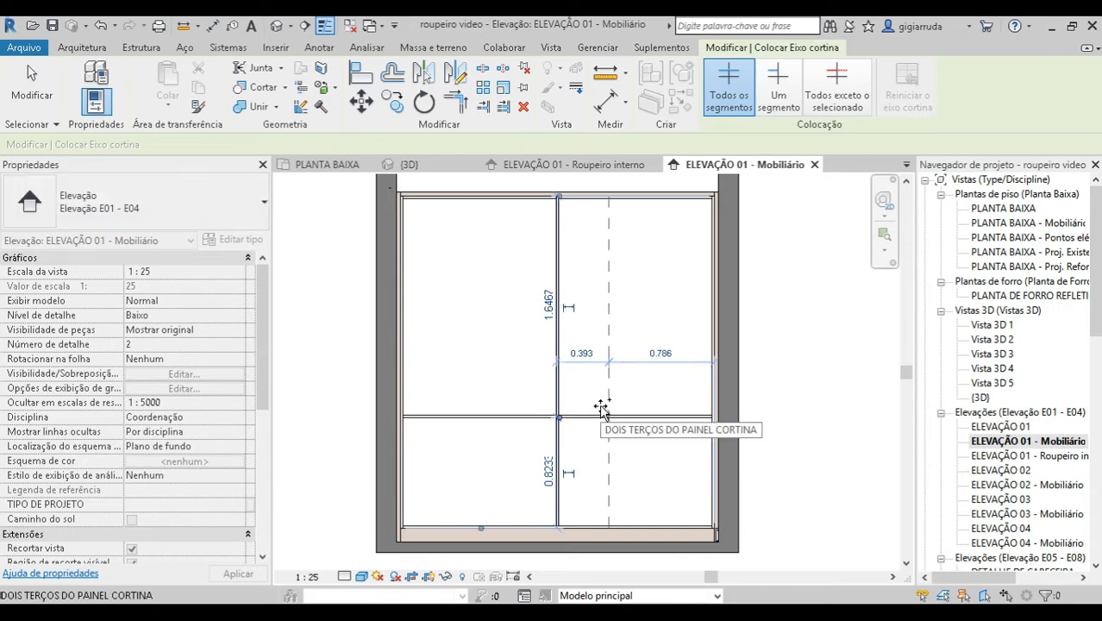
key(Escape)
key(Escape)
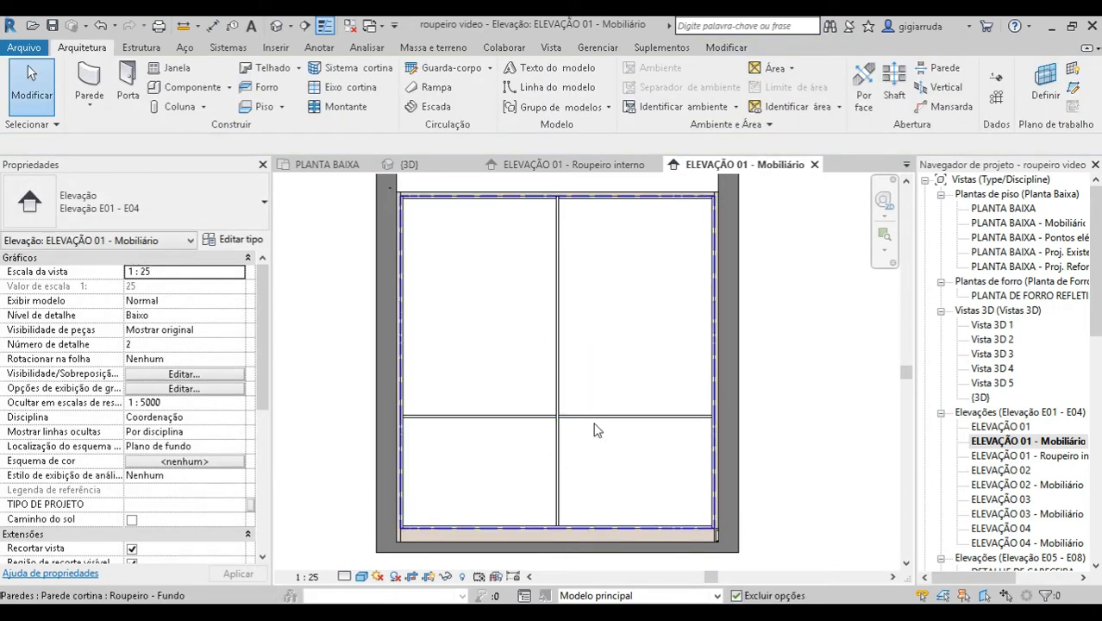
Set the lower horizontal grid line's distance from the wardrobe's bottom edge to 0.9 m.
click(556, 464)
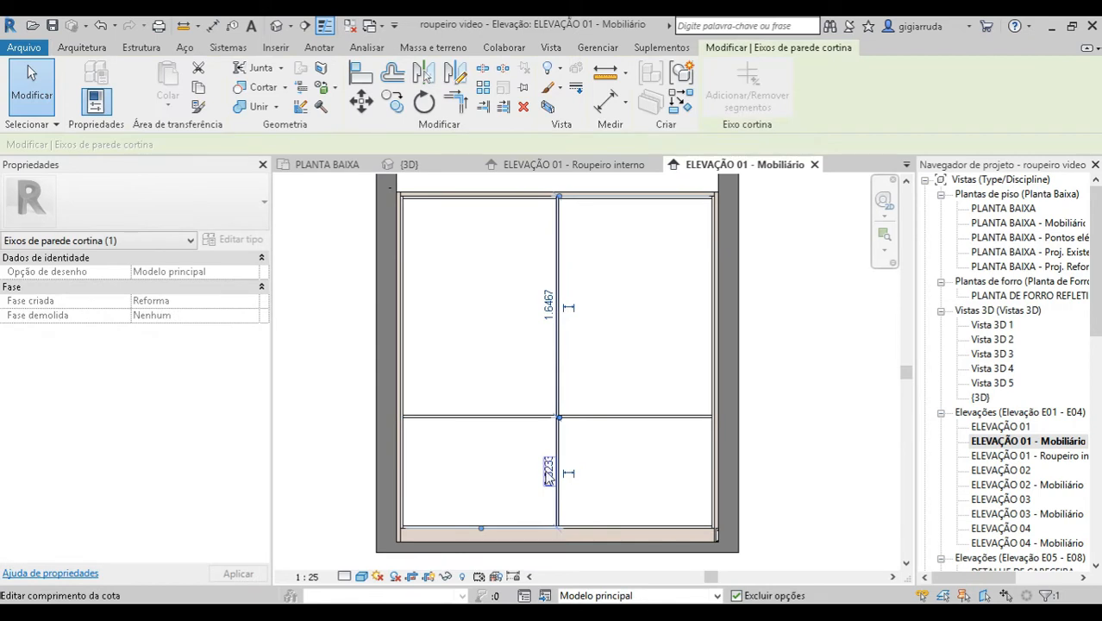
click(547, 474)
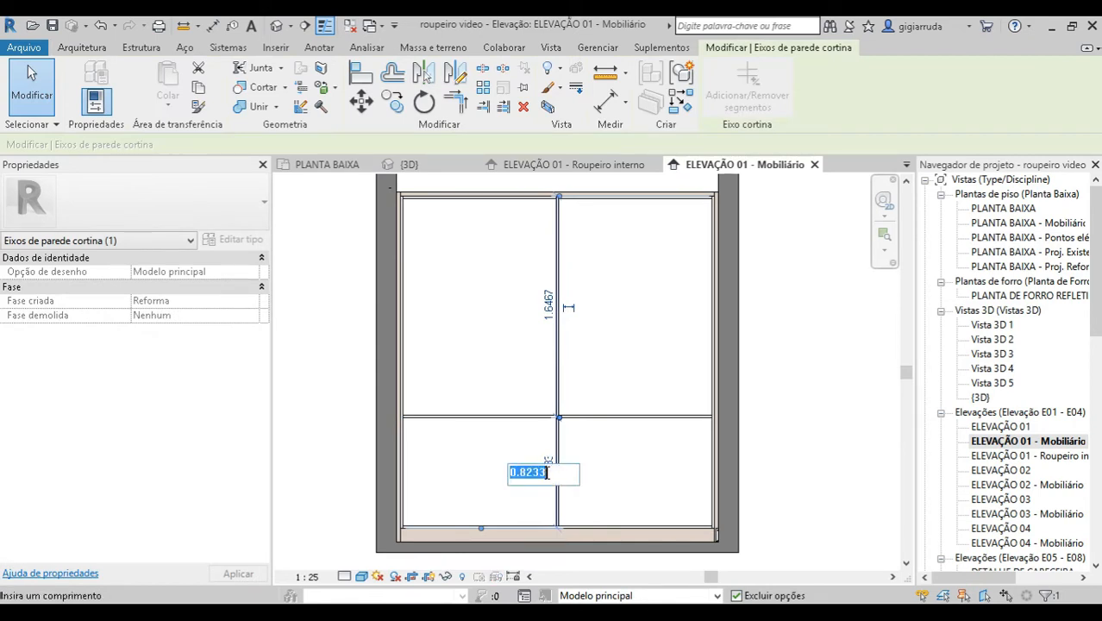
text(.9)
key(Return)
click(853, 322)
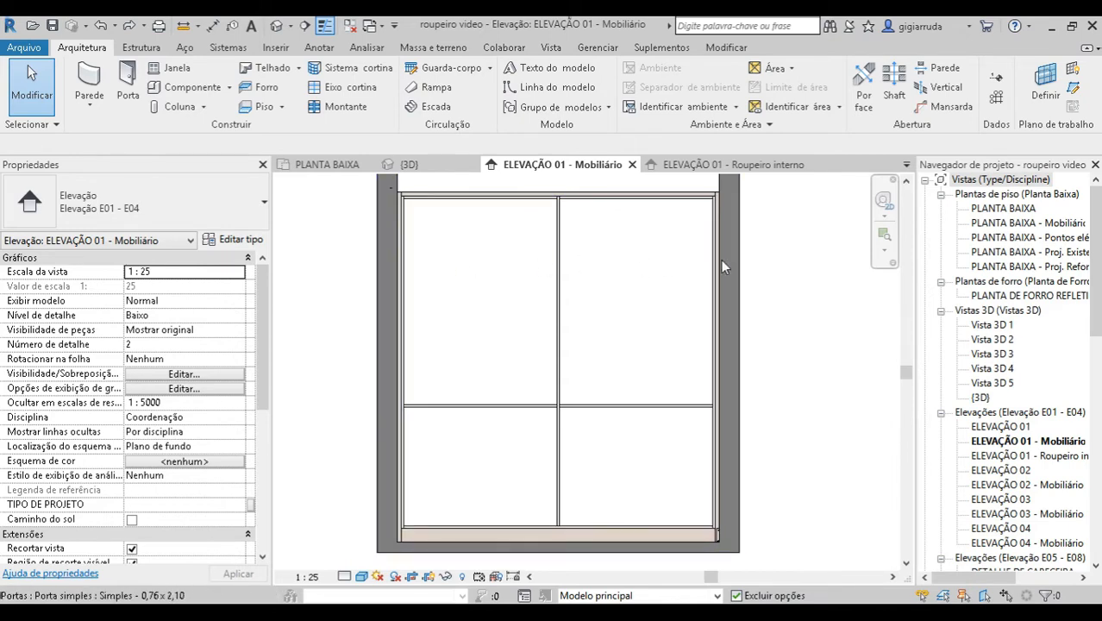
Add a second horizontal curtain grid line across both bays near the top and set its distance from the top edge to 0.5 m.
click(338, 88)
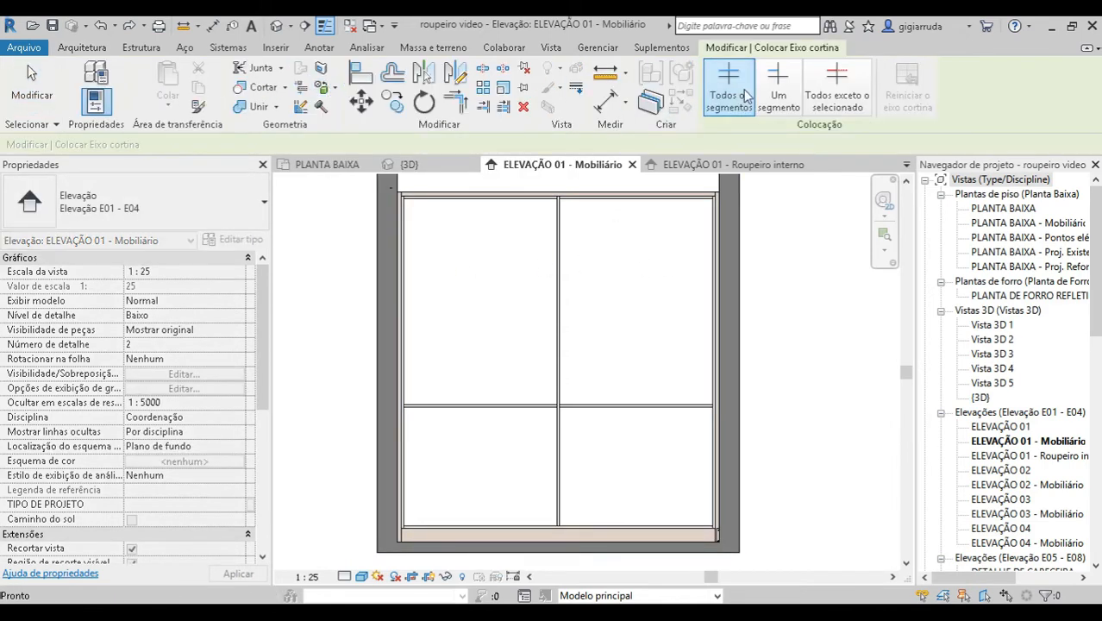
click(550, 272)
key(Escape)
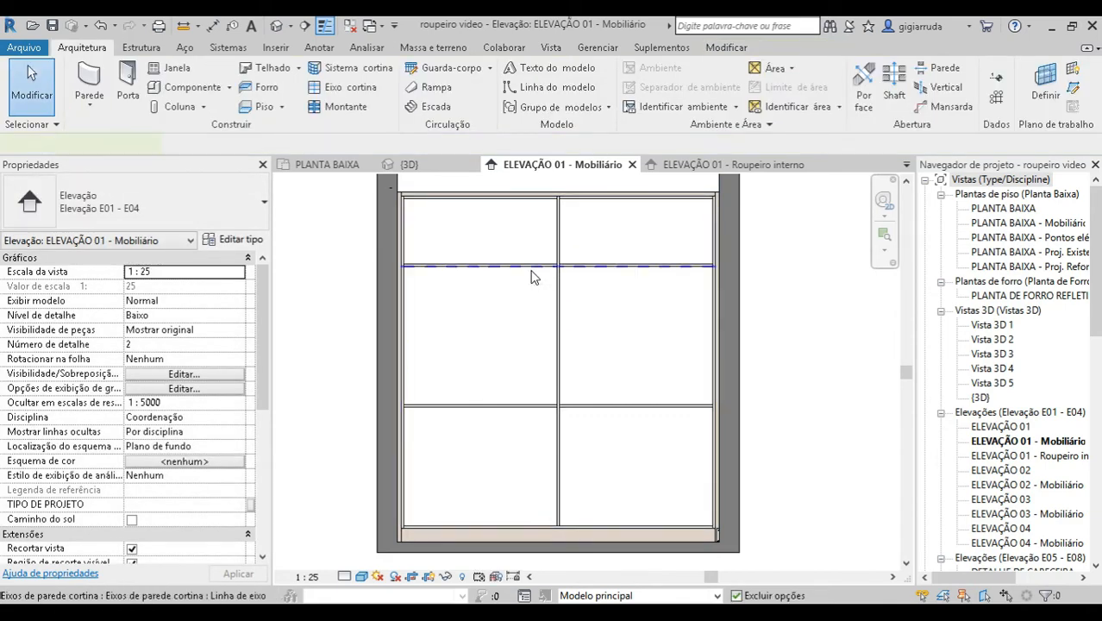
click(532, 277)
click(549, 228)
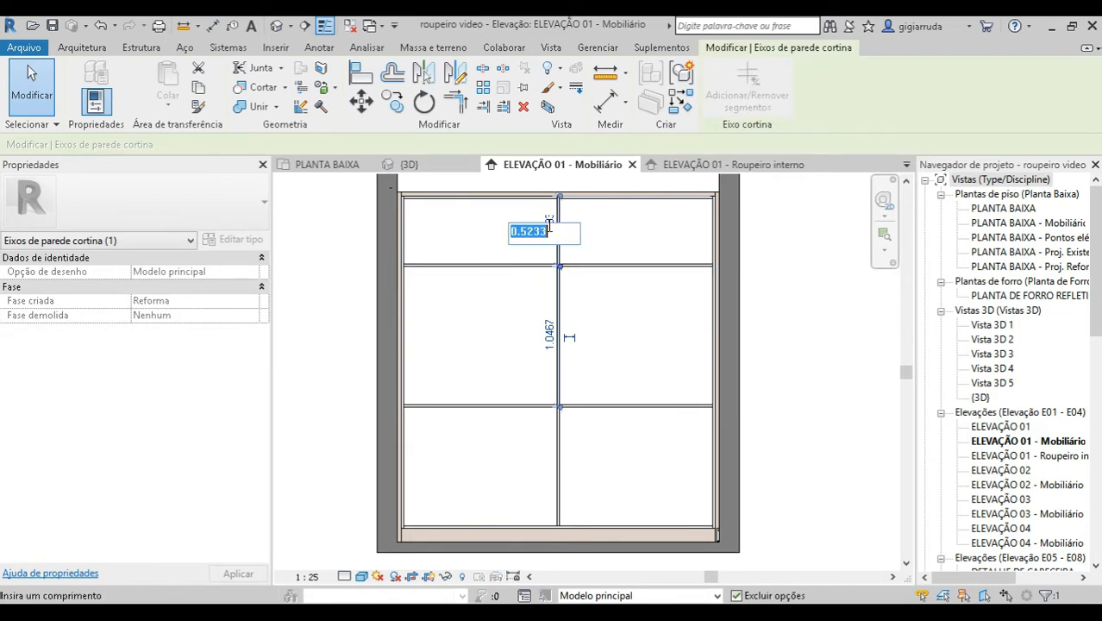
text(0.5)
key(Return)
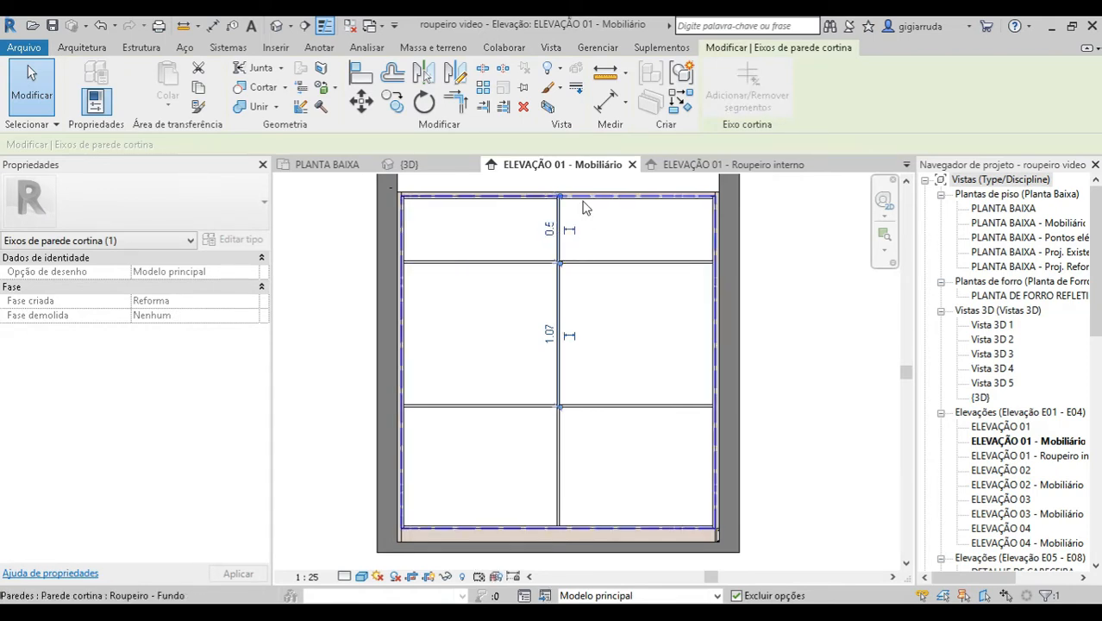
click(832, 322)
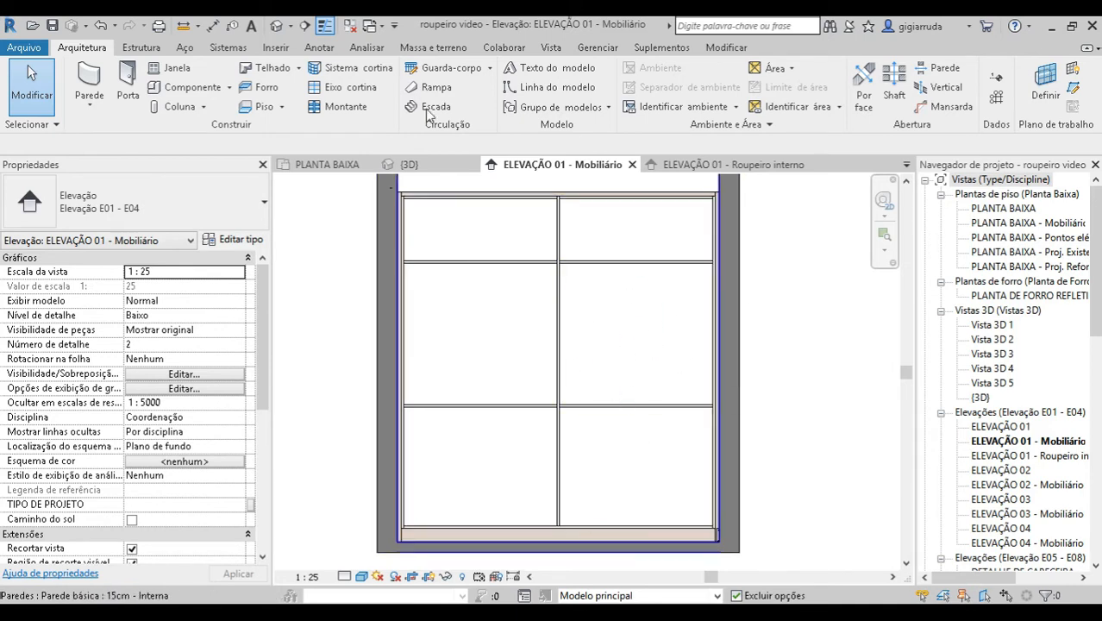
Add a one-segment vertical curtain grid line centred in the lower left compartment, 0.5805 m from each side.
click(349, 87)
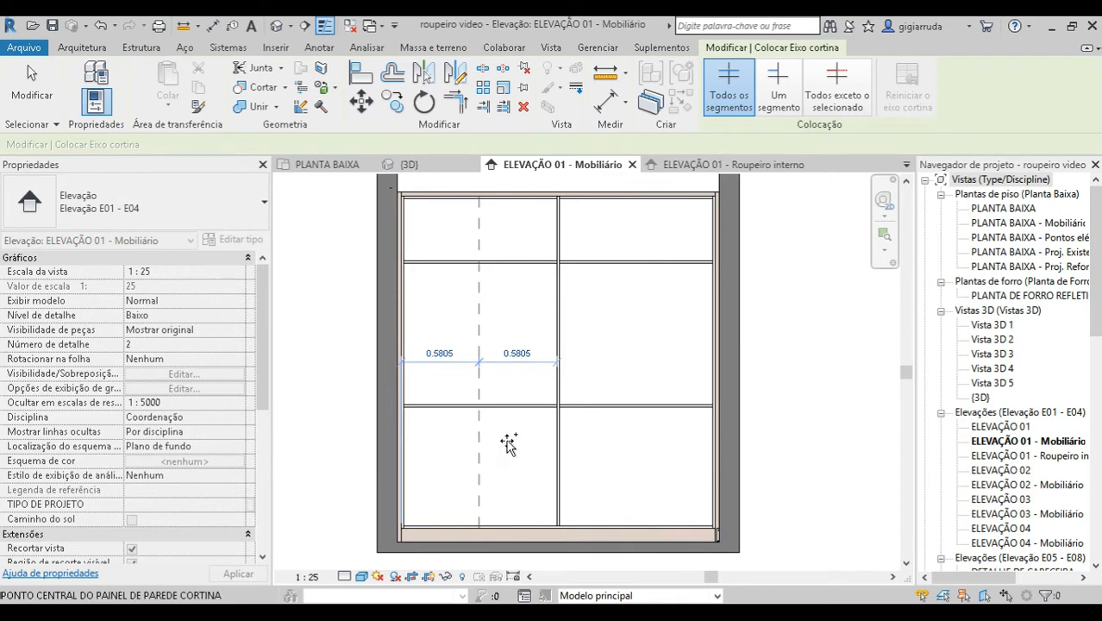
click(774, 100)
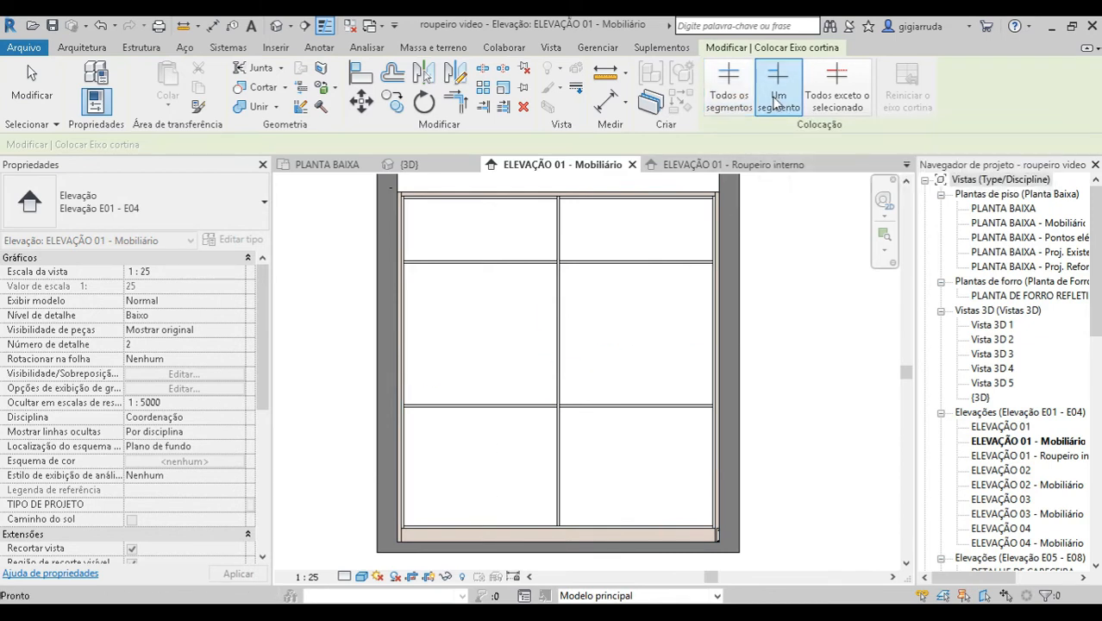
click(478, 440)
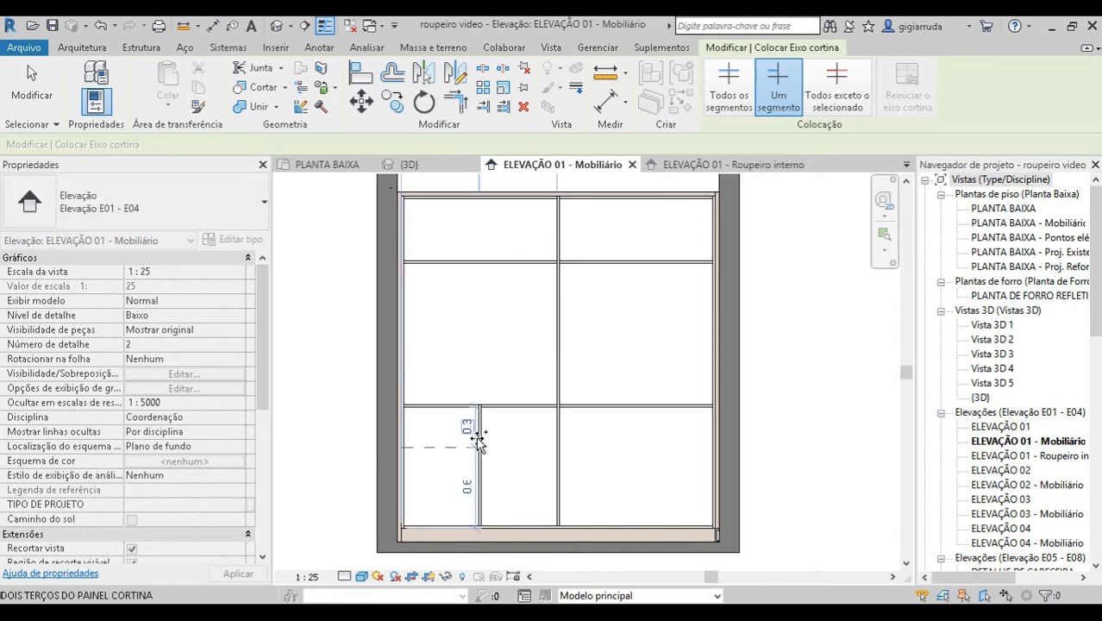
key(Escape)
key(Escape)
scroll(484, 443, up, 3)
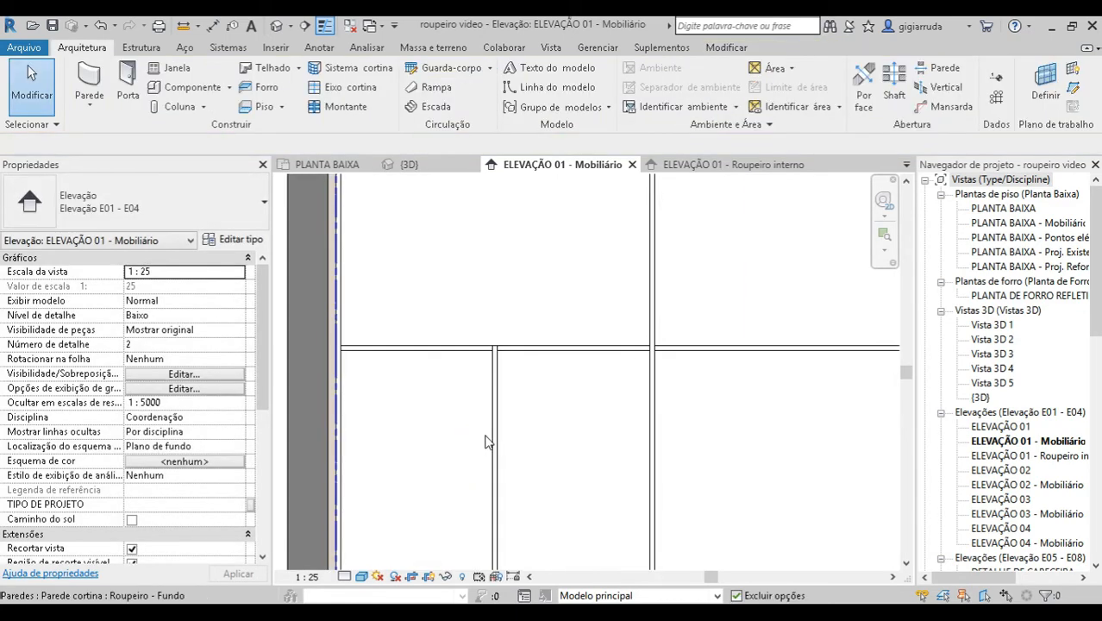
Move the vertical curtain grid line in the lower left compartment 9 mm to the left.
key(Tab)
key(Tab)
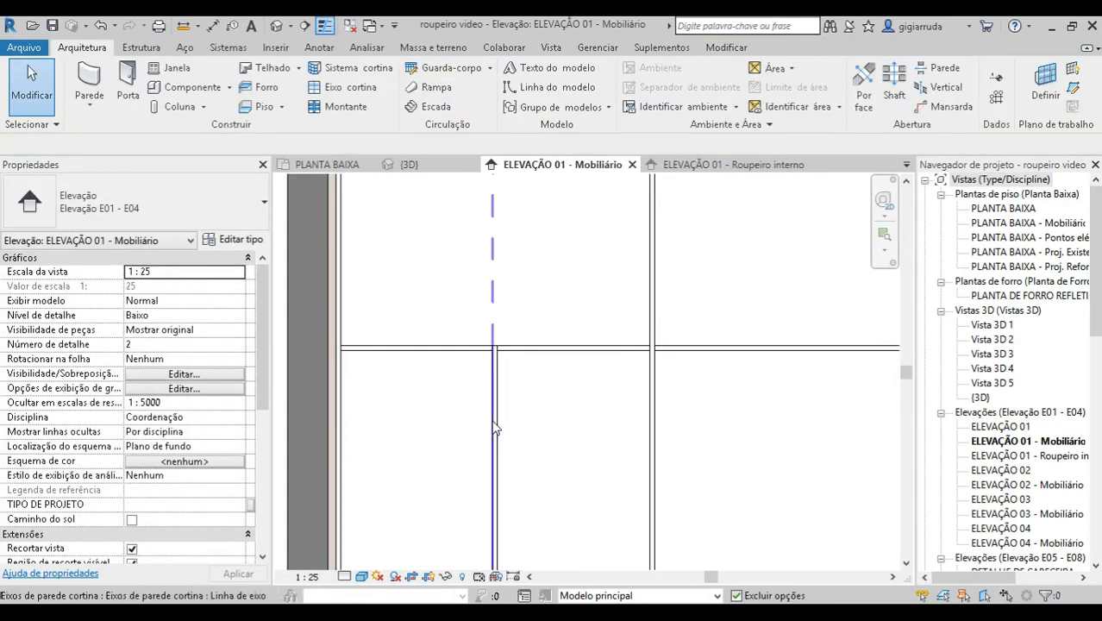
click(494, 428)
click(494, 429)
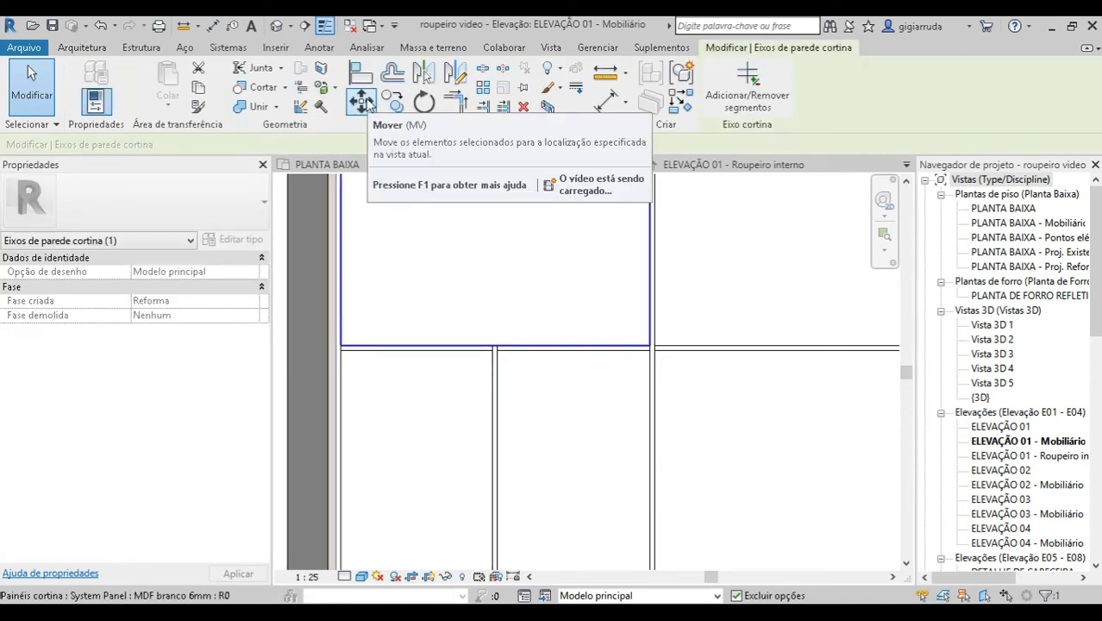
click(361, 102)
click(550, 270)
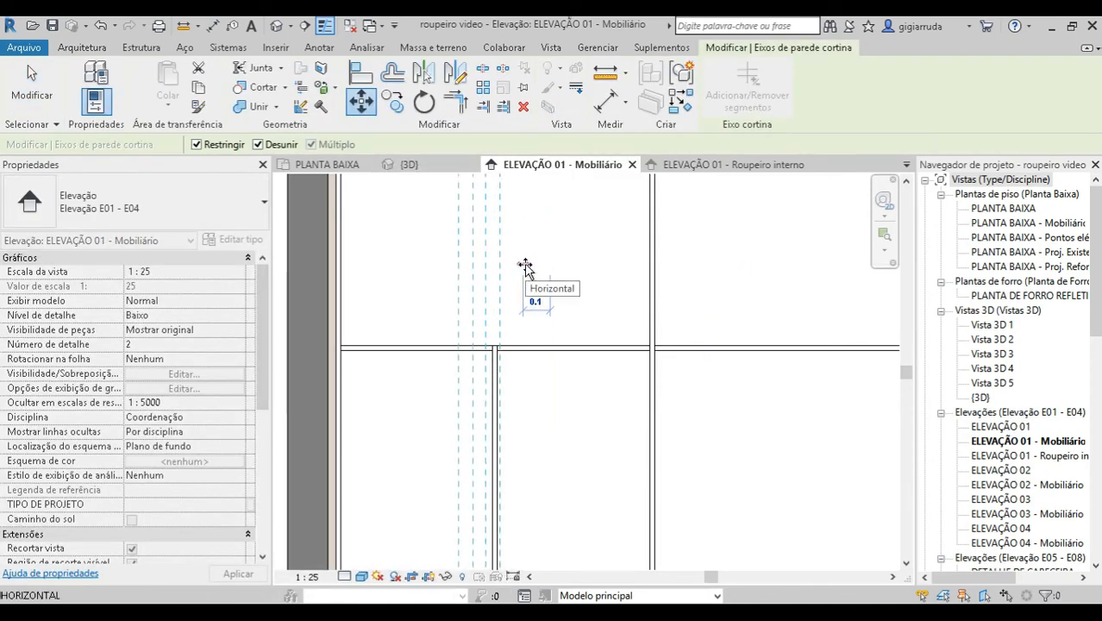
text(9mm)
key(Return)
key(Escape)
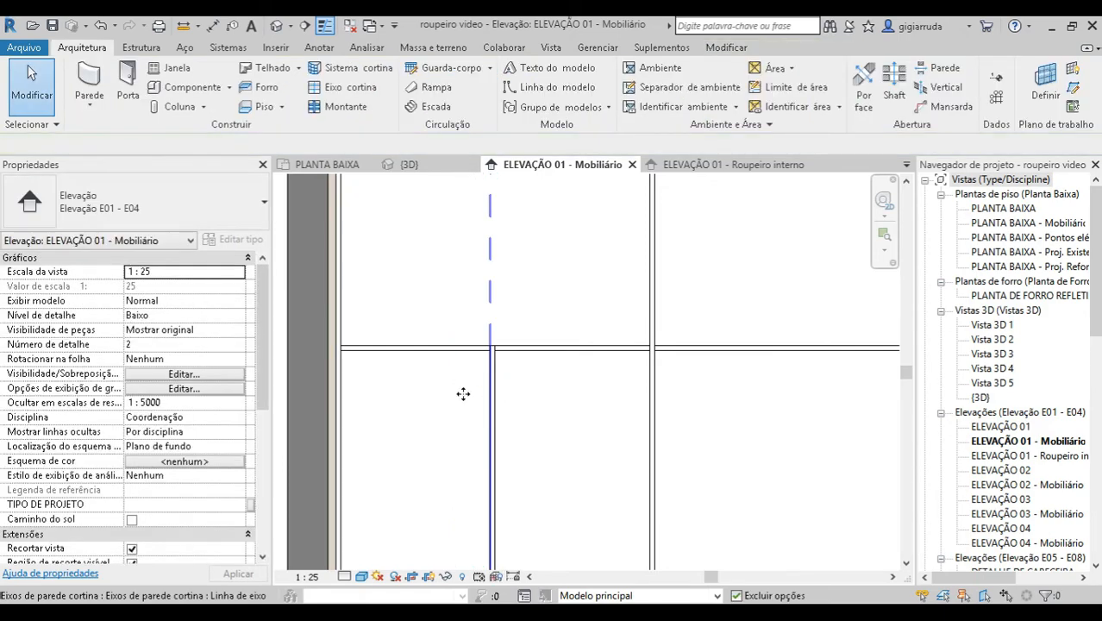
scroll(448, 388, down, 5)
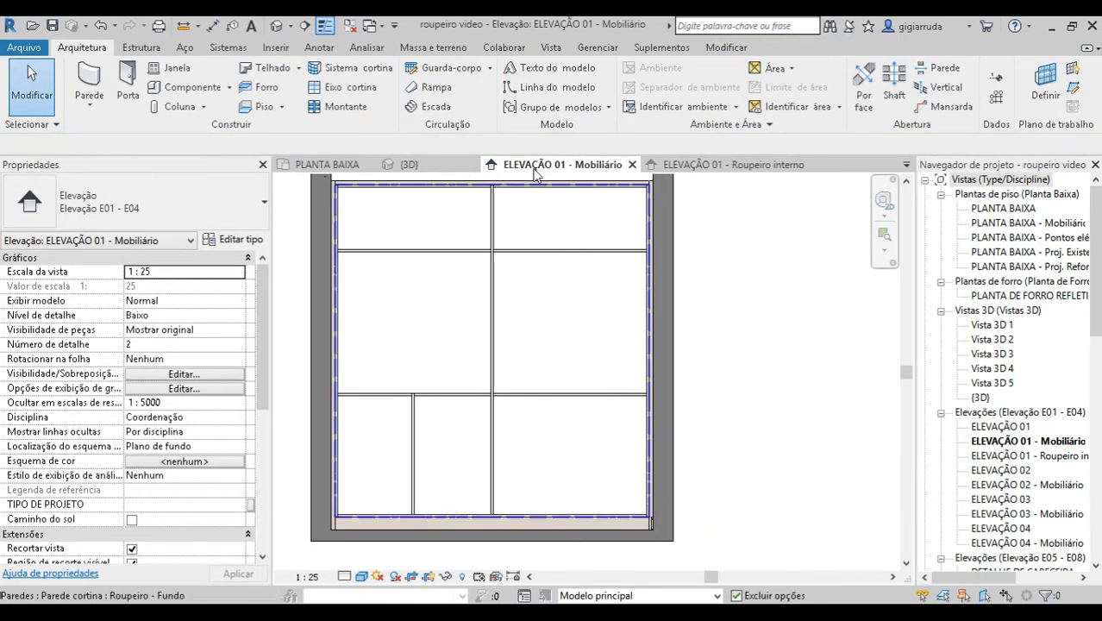
Add a vertical curtain grid line centred in the right bay, 0.5895 m from each side, excluding the segment in the top compartment.
click(346, 87)
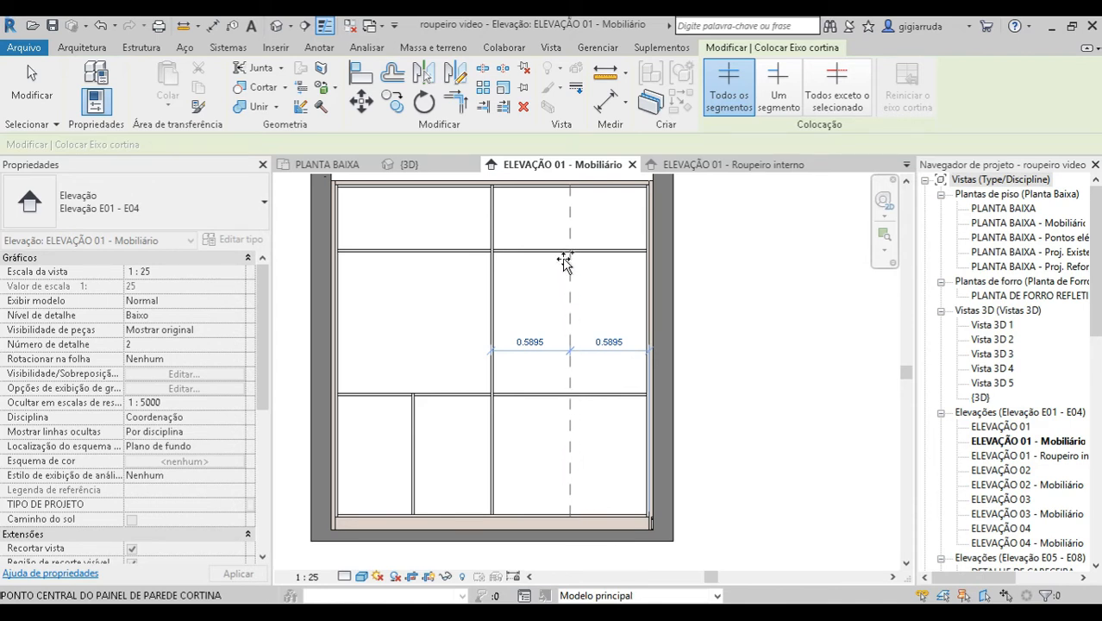
click(841, 88)
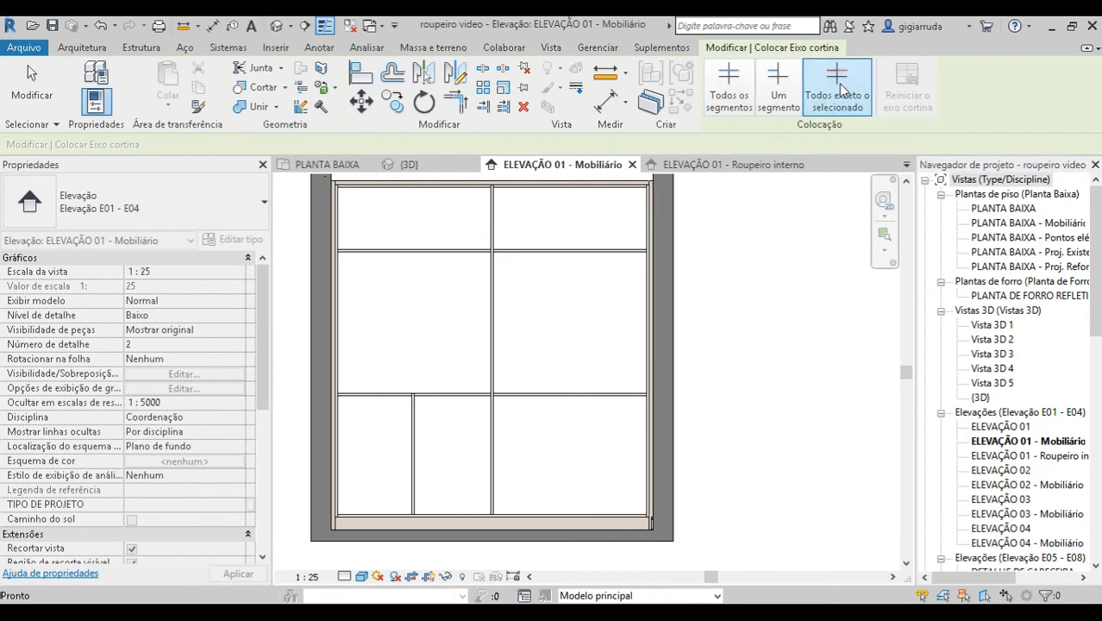
click(565, 346)
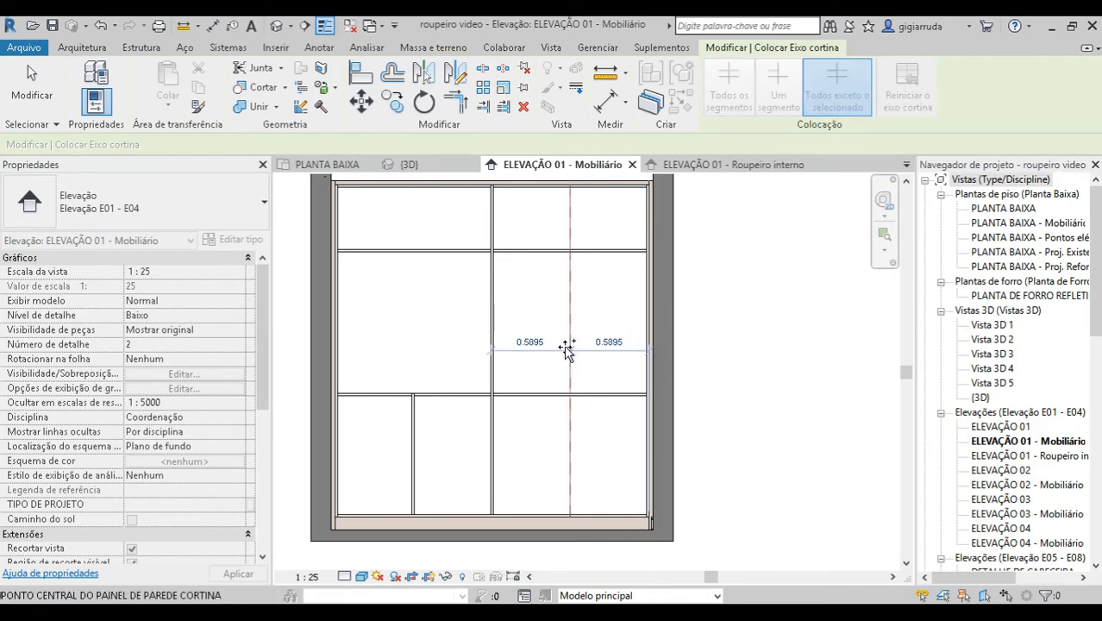
click(571, 211)
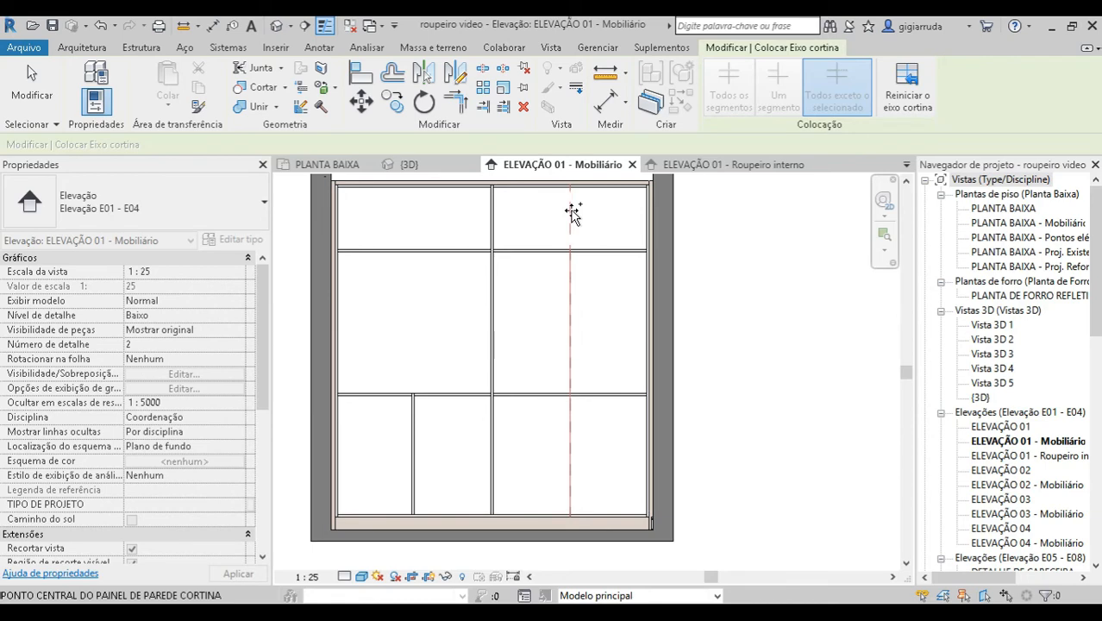
key(Escape)
key(Escape)
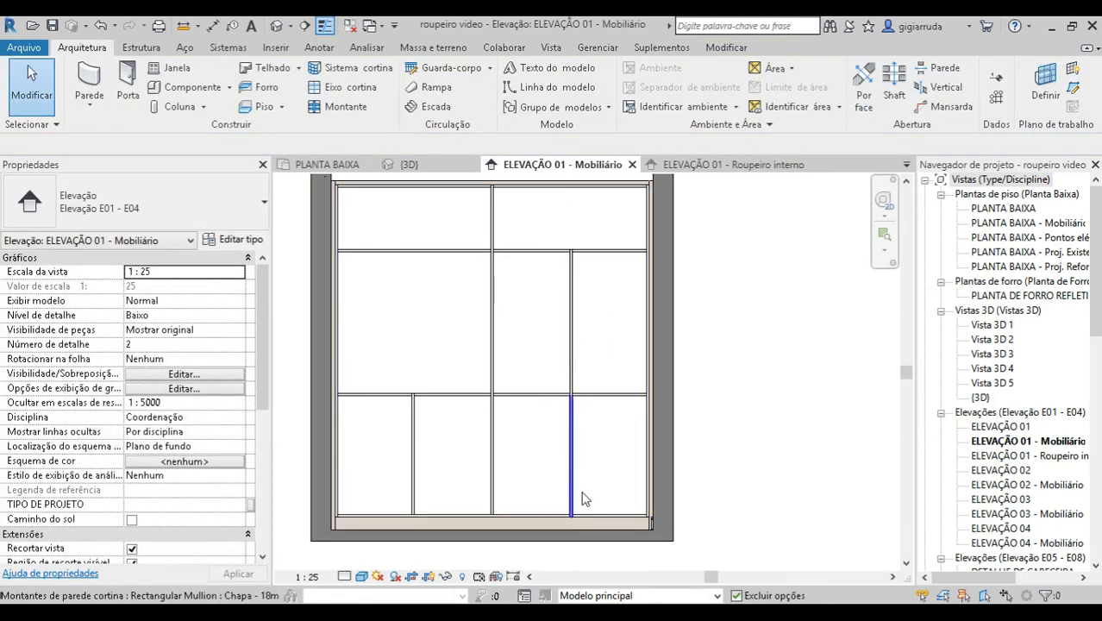
Add two horizontal curtain grid lines at the thirds of the middle compartment's height, excluding their segments in the left bay.
middle_drag(652, 396, 694, 408)
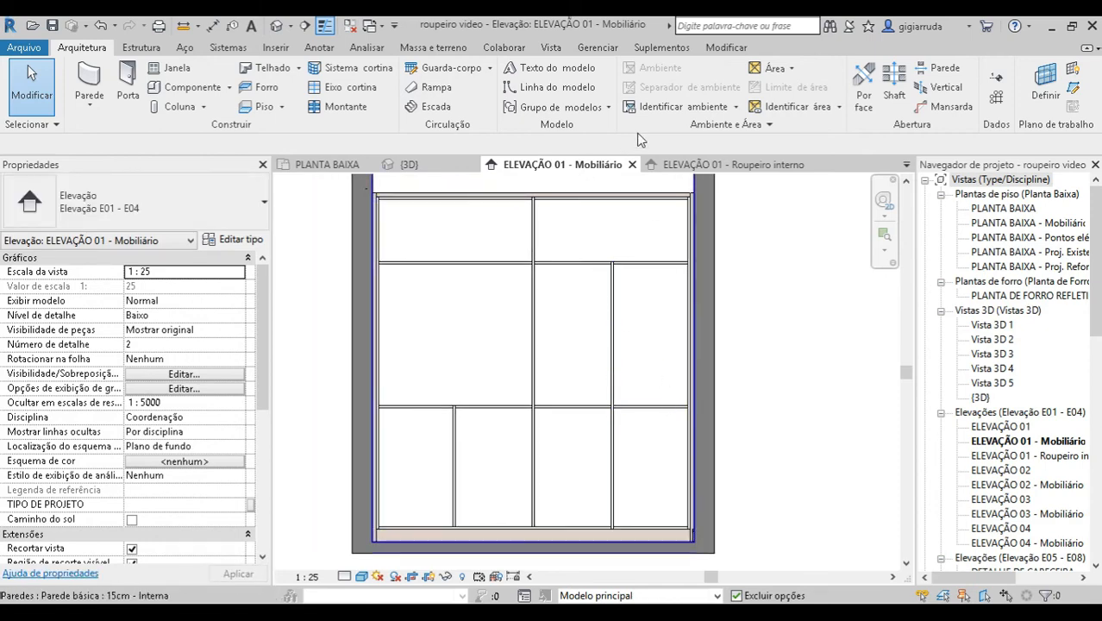
click(324, 93)
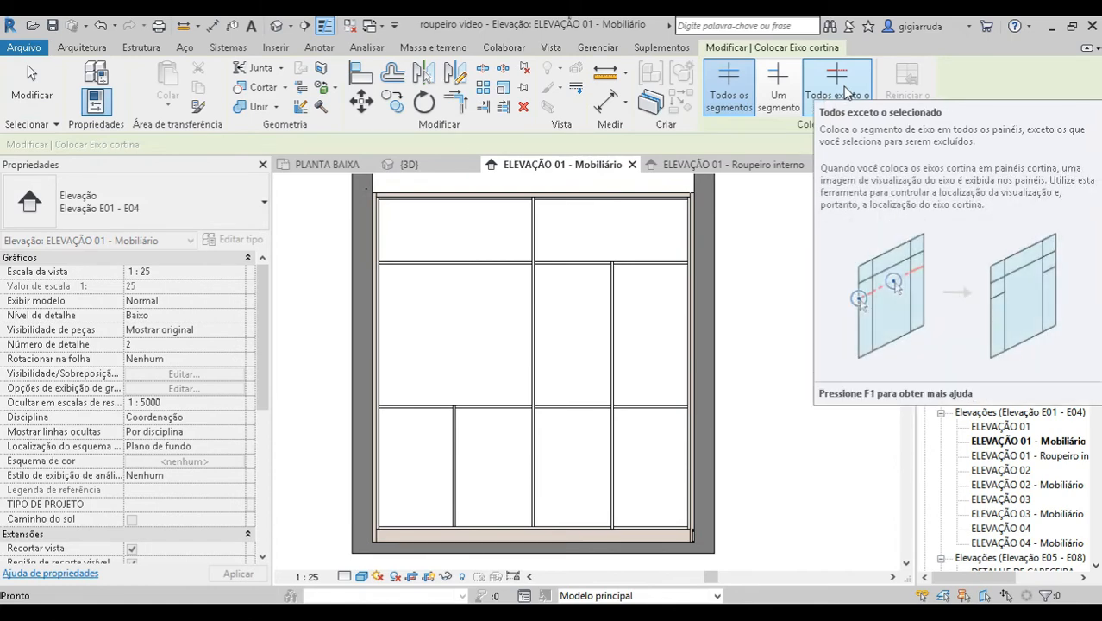
click(845, 92)
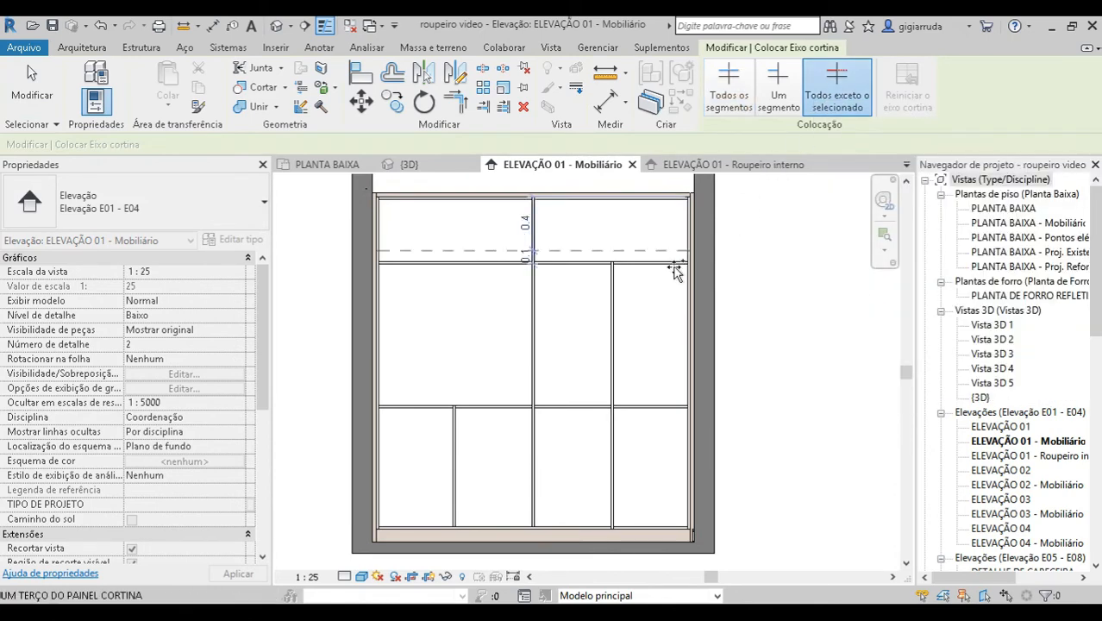
click(577, 310)
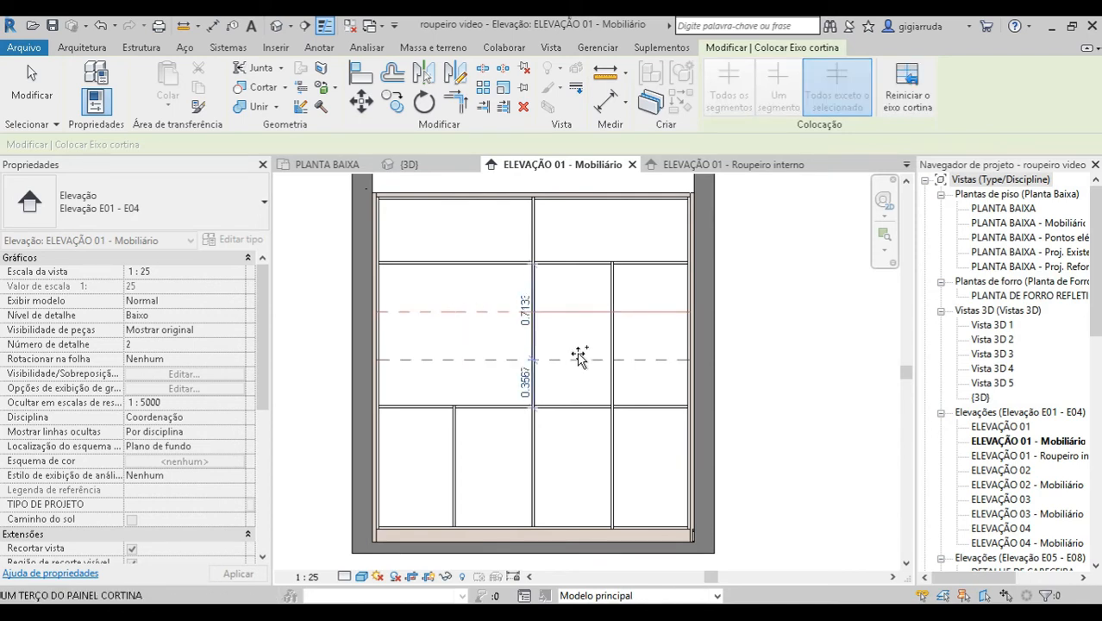
click(578, 359)
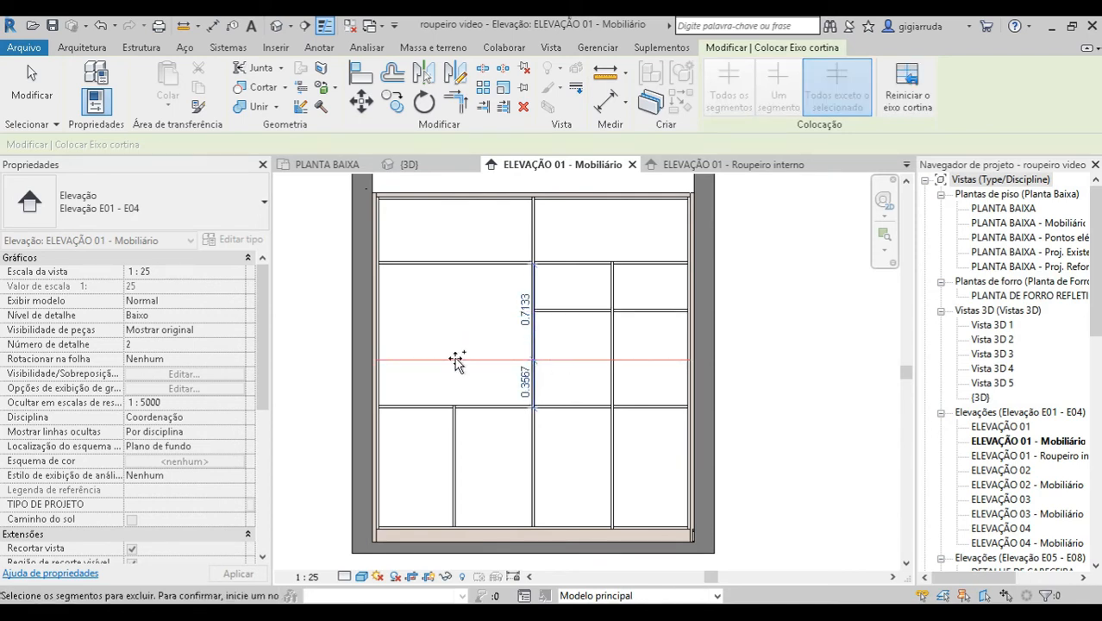
click(457, 360)
key(Escape)
key(Escape)
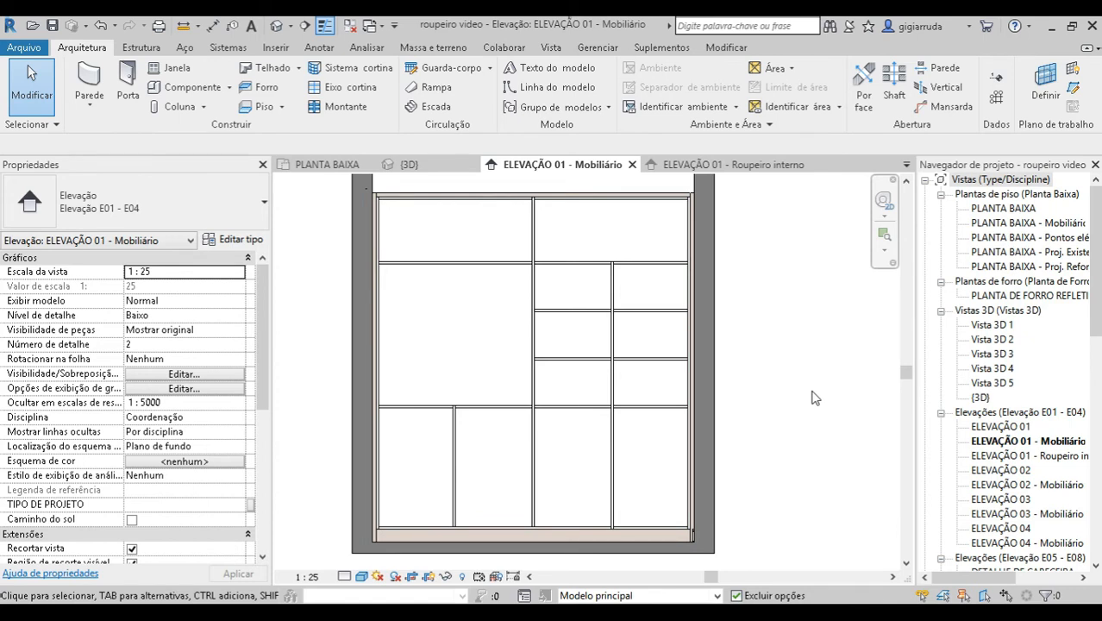
Toggle the top horizontal mullion's join at the central divider so the horizontal piece runs over the vertical one.
scroll(514, 198, up, 5)
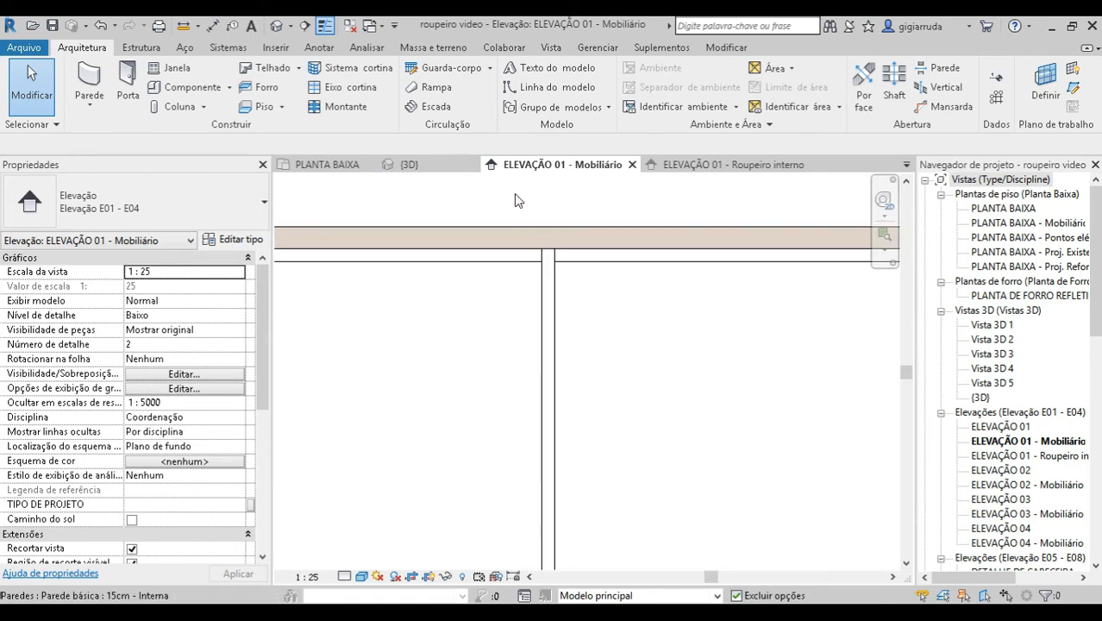
scroll(514, 200, up, 2)
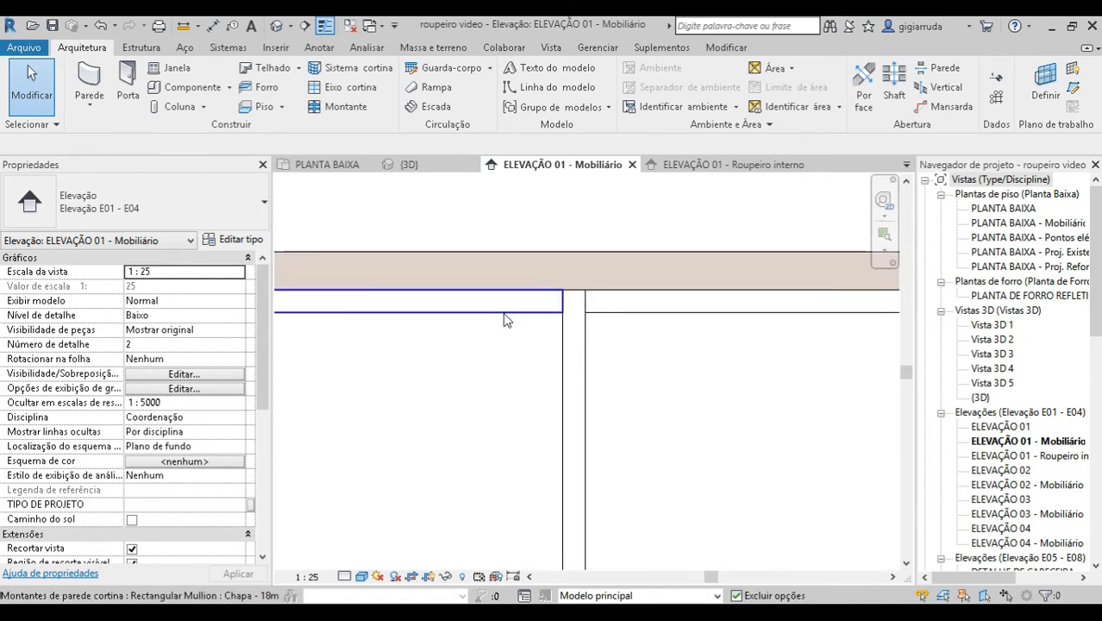
click(507, 297)
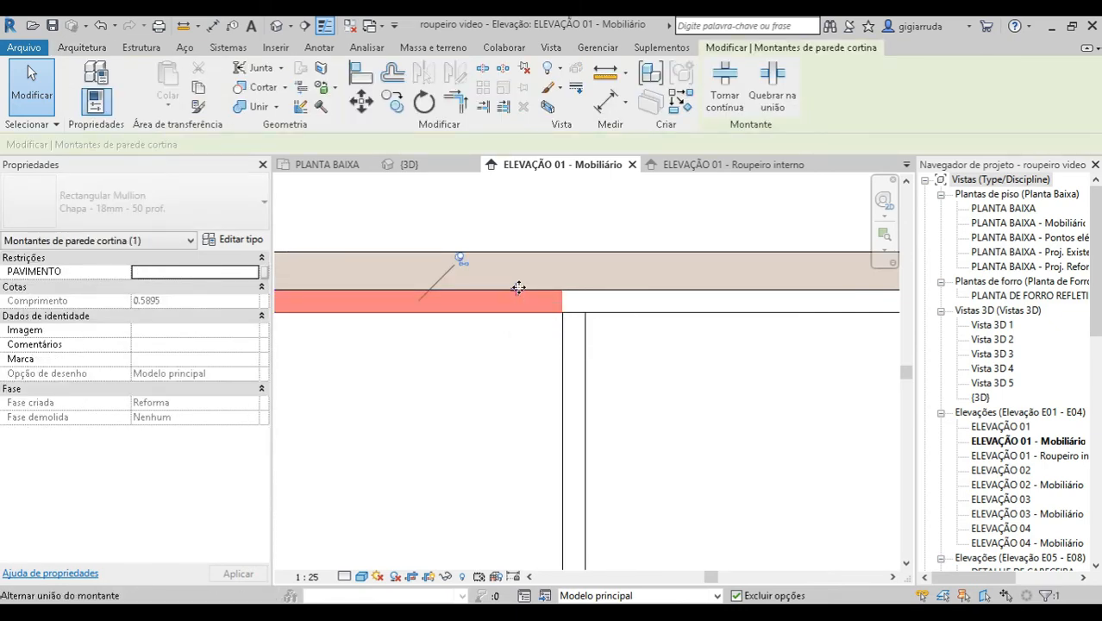
click(516, 290)
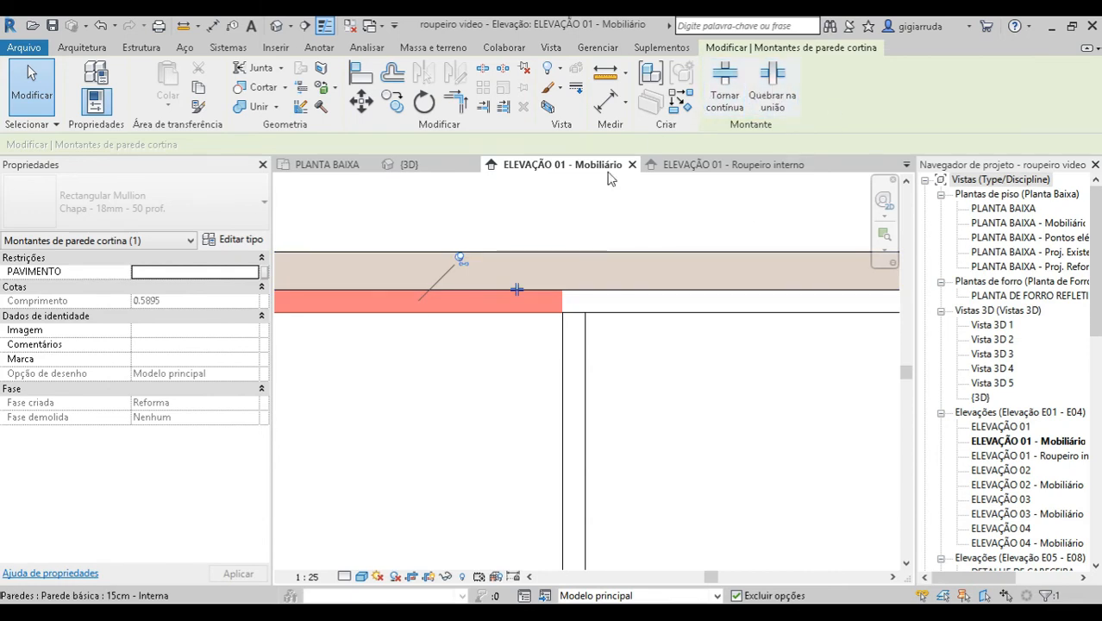
scroll(598, 253, down, 5)
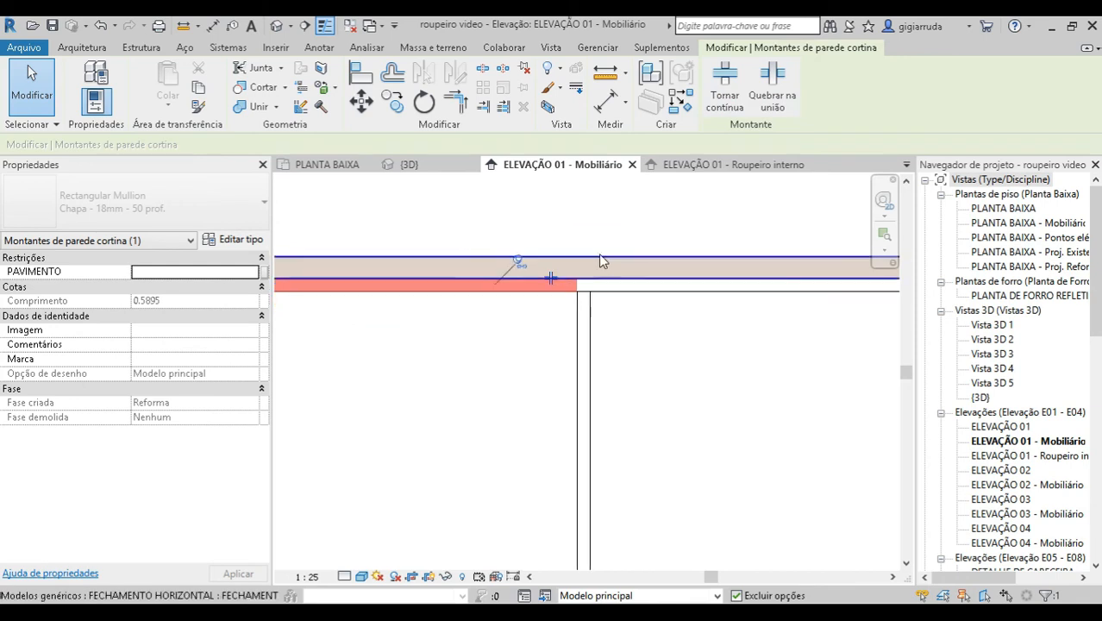
scroll(594, 258, down, 2)
scroll(569, 297, up, 3)
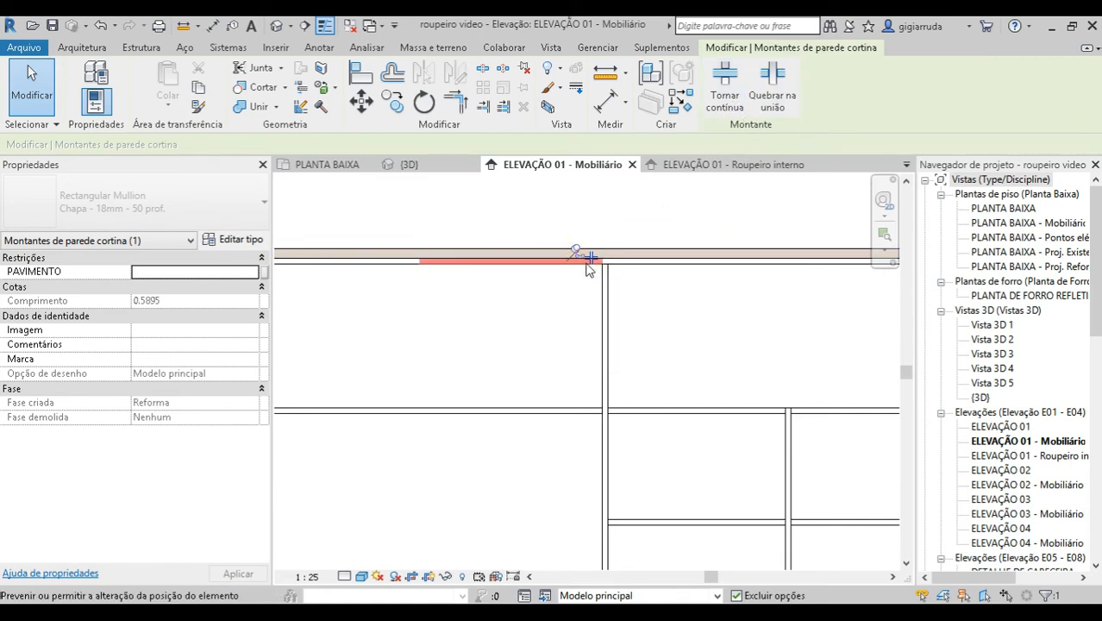
Toggle the joins of the right bay's upper and lower shelf mullions so they run continuously across its vertical divider.
middle_drag(689, 357, 610, 313)
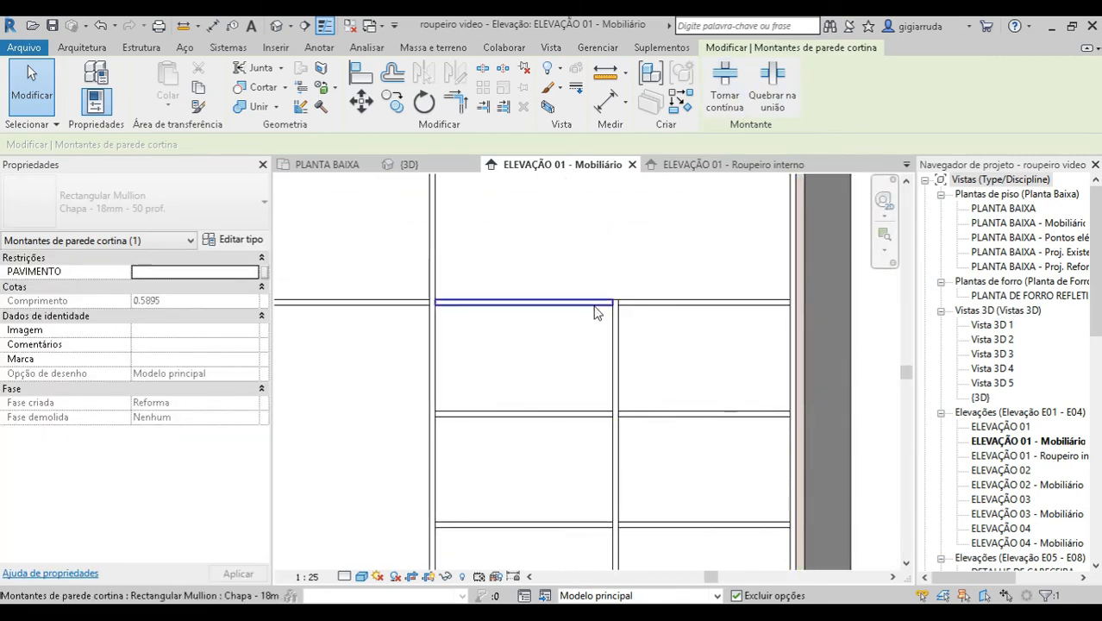
click(599, 307)
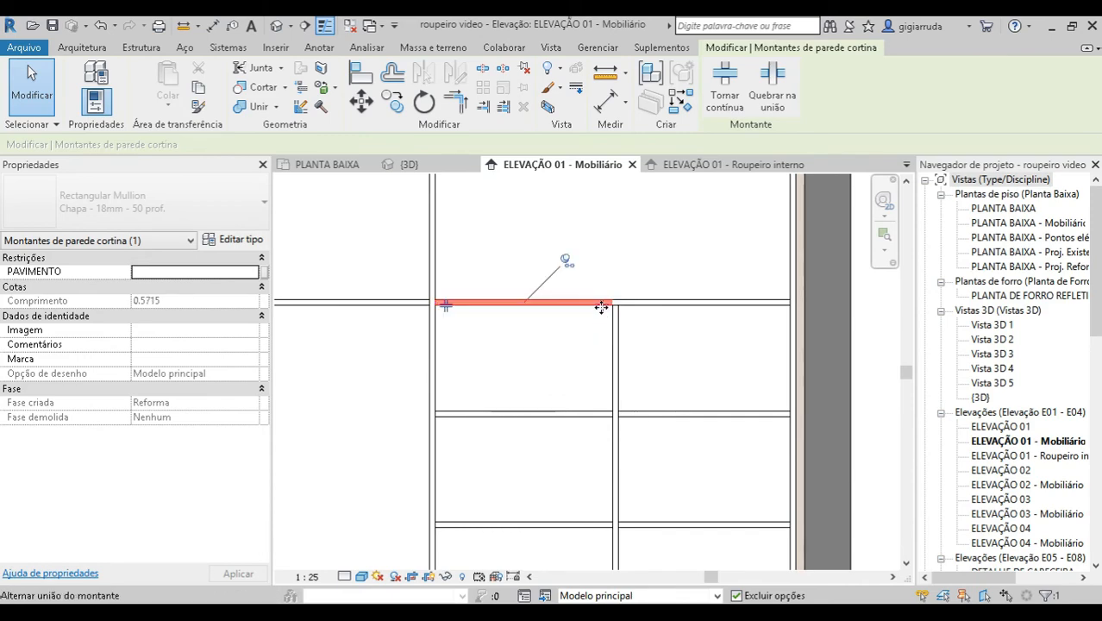
middle_drag(621, 415, 671, 459)
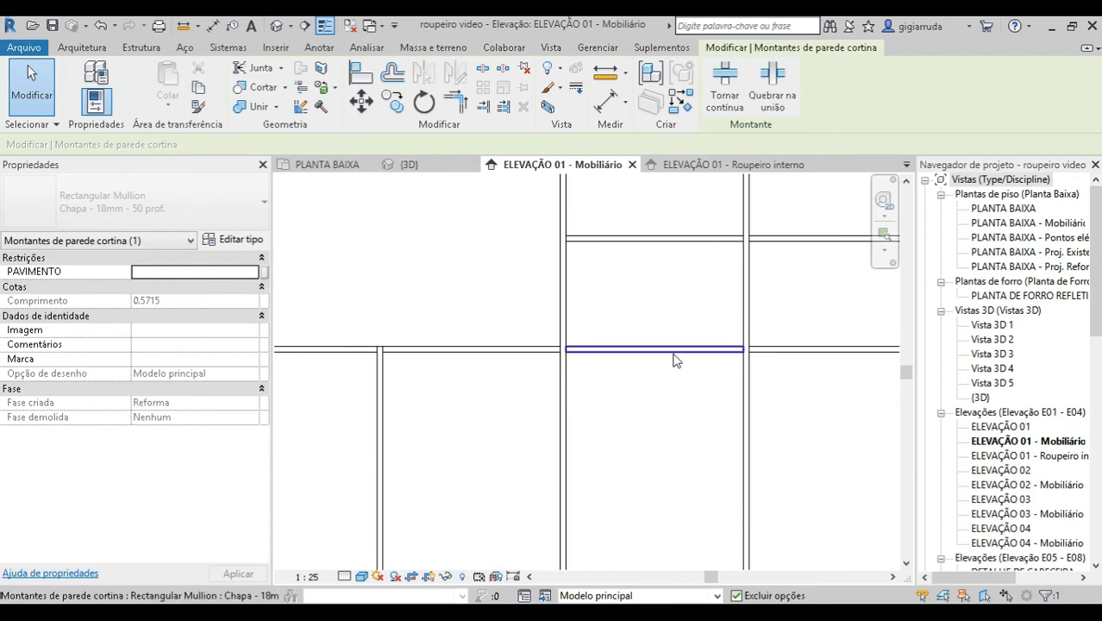
scroll(679, 359, down, 3)
middle_drag(679, 358, 651, 411)
click(674, 402)
scroll(676, 407, up, 2)
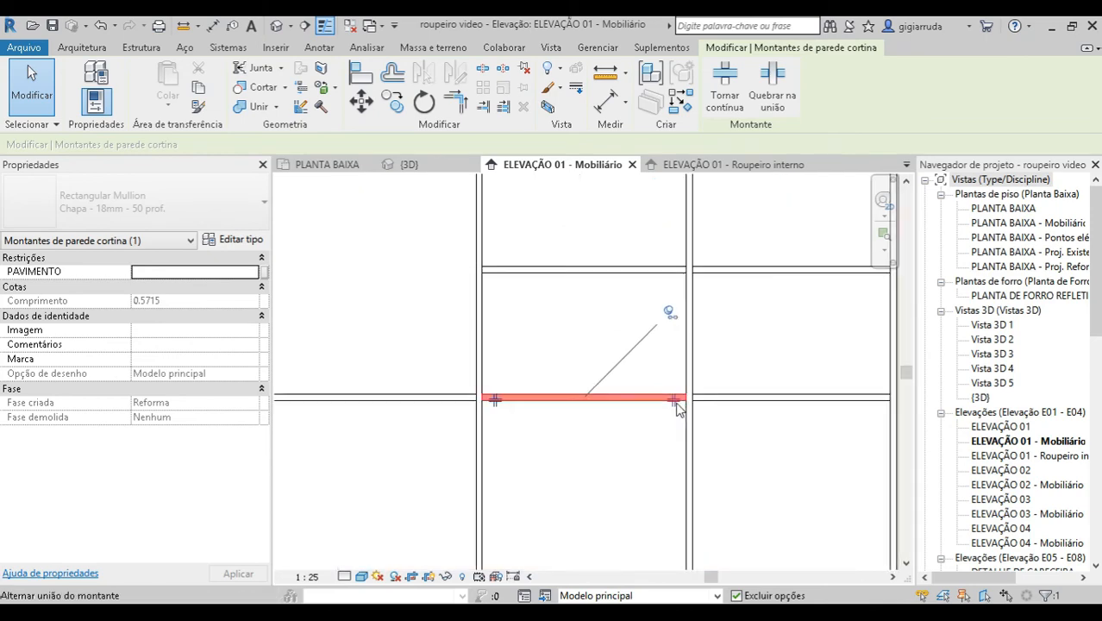
Toggle the left bay's lower shelf mullion join so the shelf runs over the short vertical divider.
scroll(570, 424, down, 2)
middle_drag(395, 436, 498, 436)
click(464, 413)
click(490, 411)
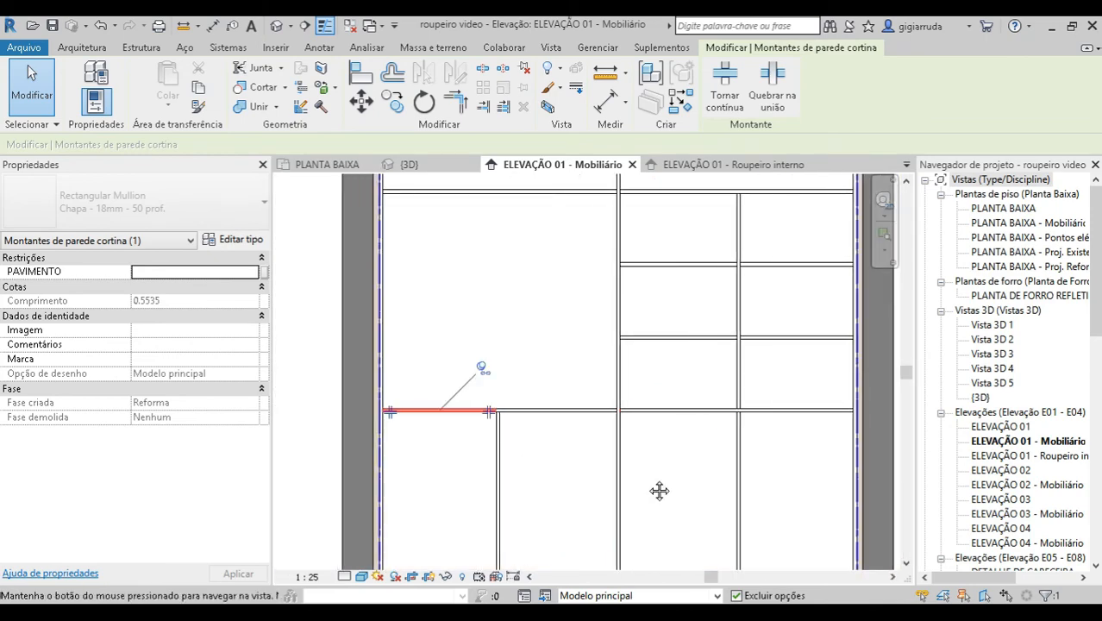
Toggle the bottom mullion's joins at the central and right bay dividers so the horizontal pieces run beneath them.
middle_drag(659, 490, 606, 366)
scroll(593, 545, up, 2)
click(594, 548)
scroll(594, 548, down, 5)
scroll(662, 523, up, 5)
click(645, 506)
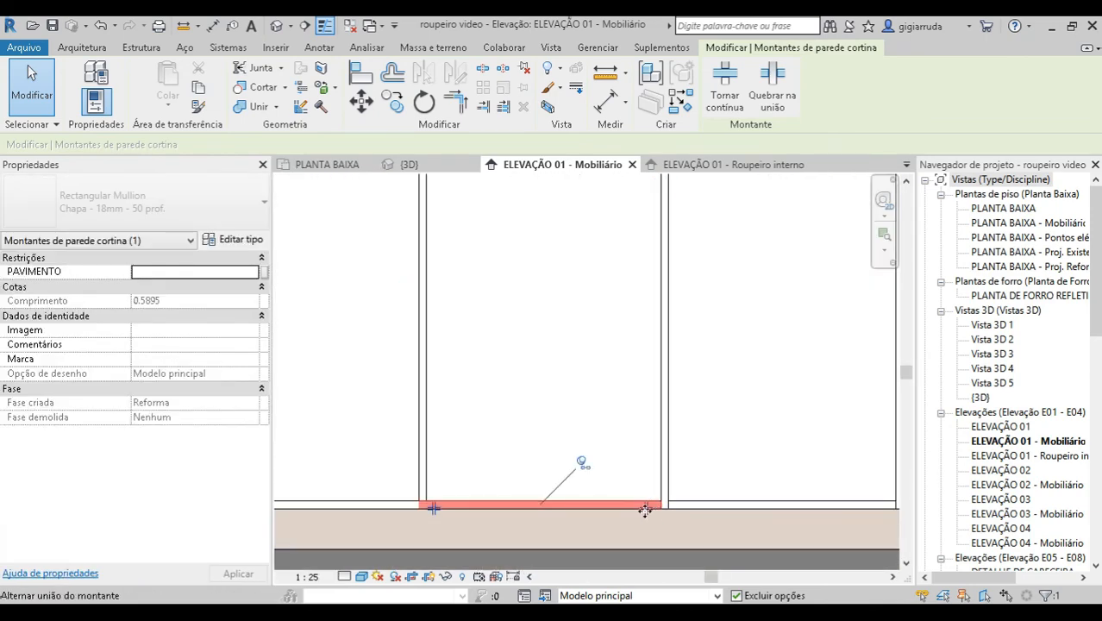
click(644, 510)
scroll(679, 538, down, 5)
click(390, 355)
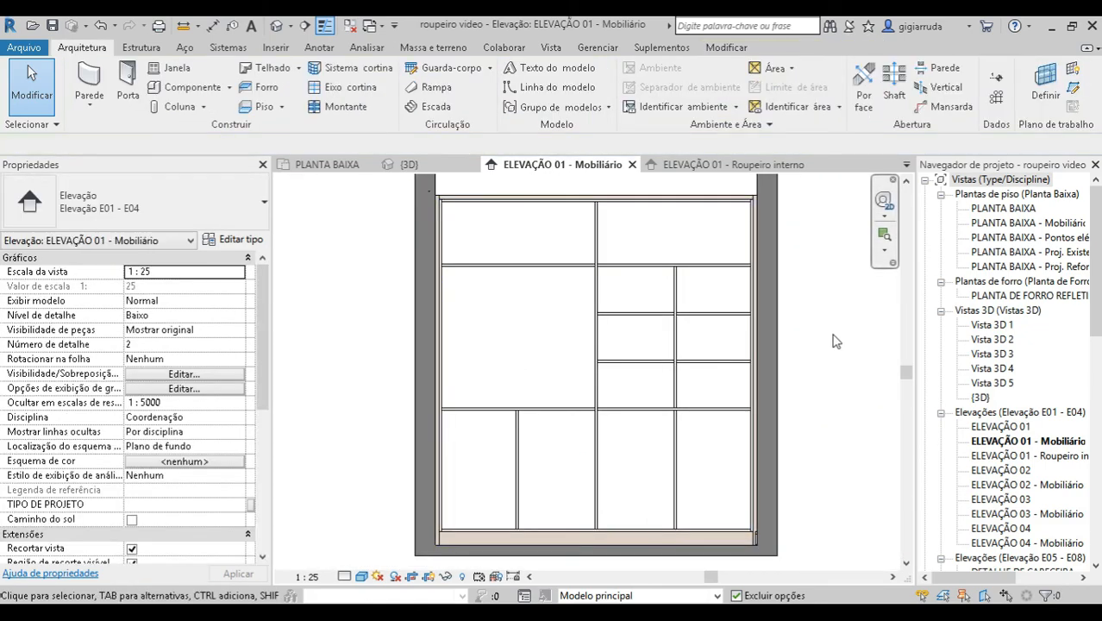
Toggle the bottom mullion's joins at the wardrobe's two outer lower corners.
middle_drag(838, 351, 823, 356)
scroll(470, 527, up, 4)
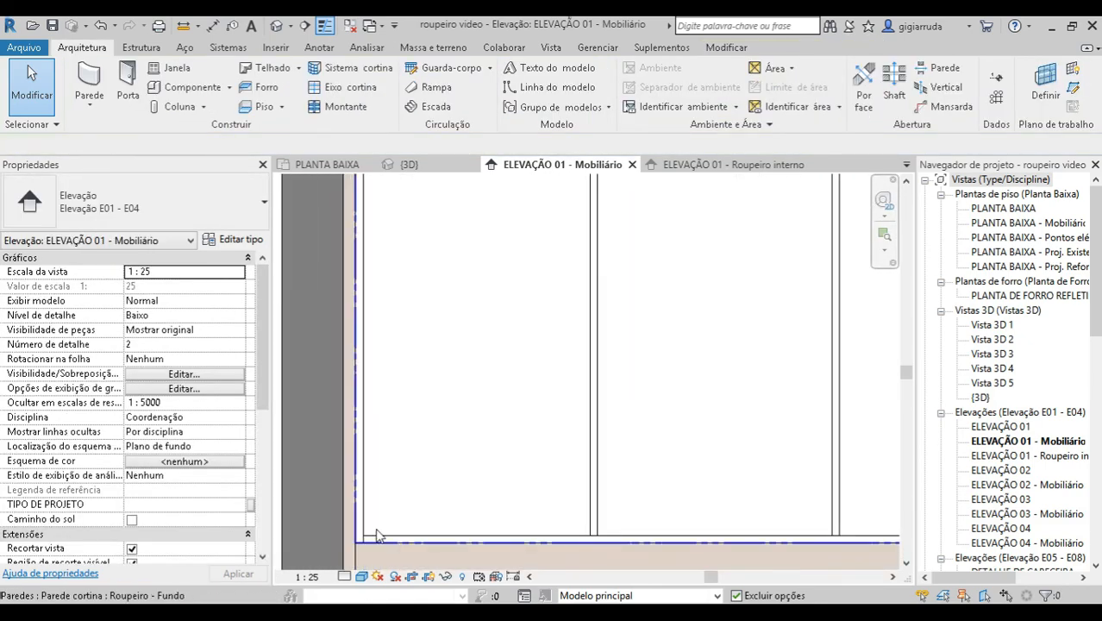
click(360, 541)
scroll(358, 540, down, 3)
scroll(788, 505, up, 4)
click(786, 509)
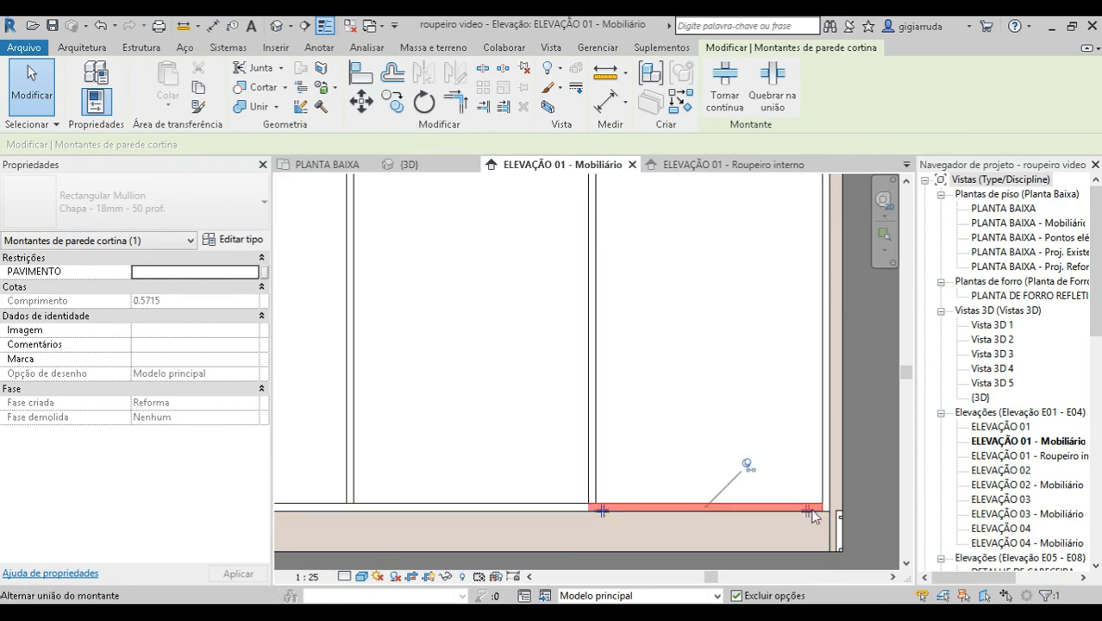
scroll(724, 541, down, 2)
scroll(724, 541, down, 4)
click(806, 469)
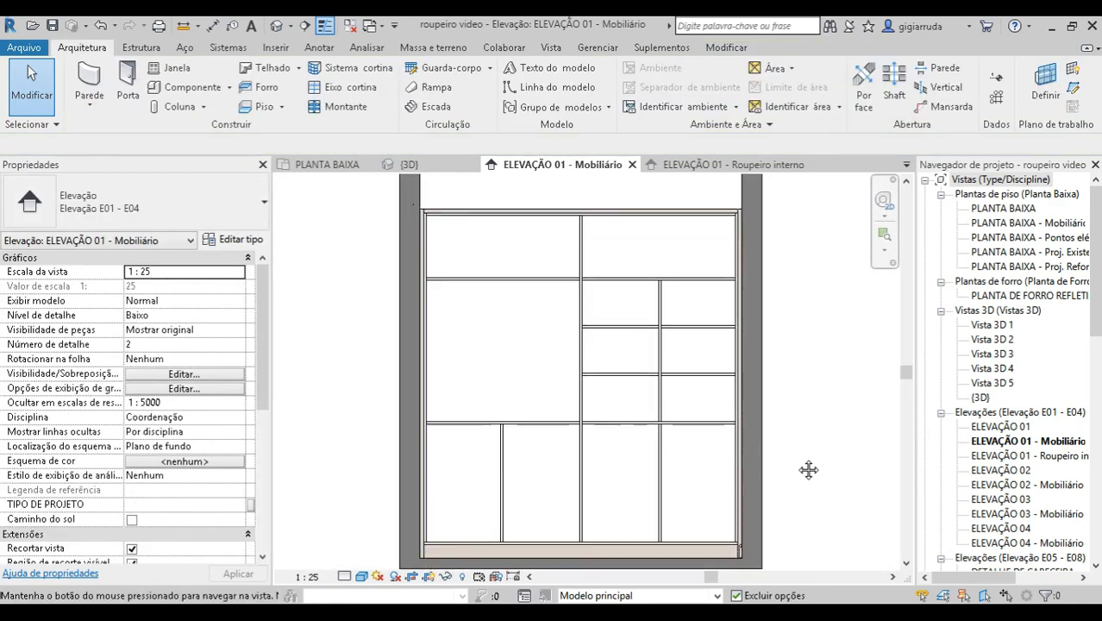
scroll(802, 473, down, 1)
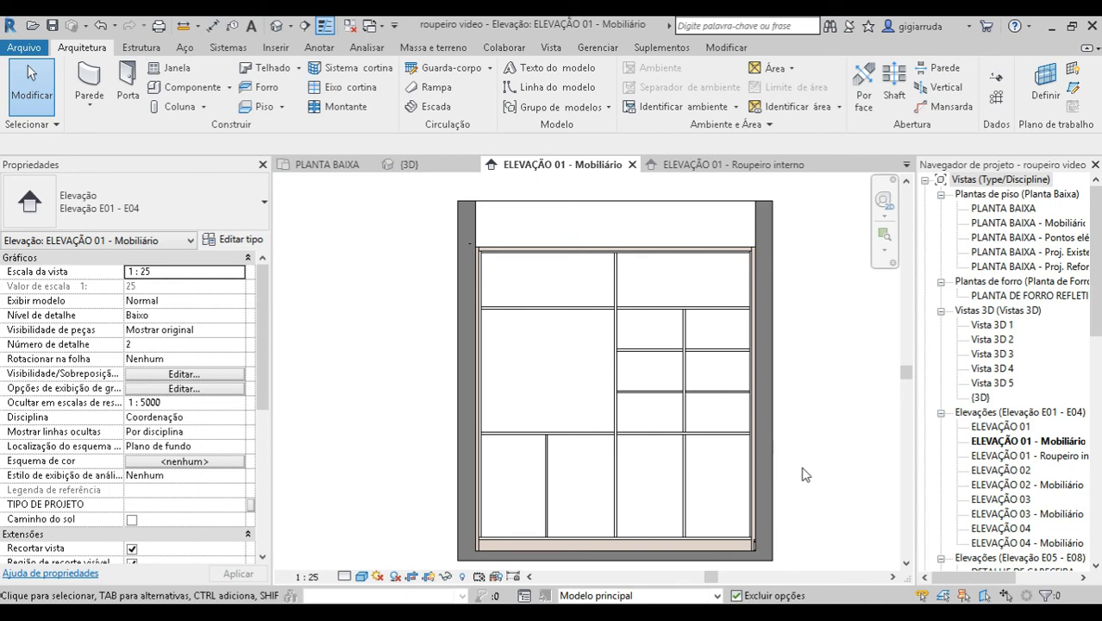
Open the 3D view and examine the wardrobe's interior divisions and its base.
click(276, 28)
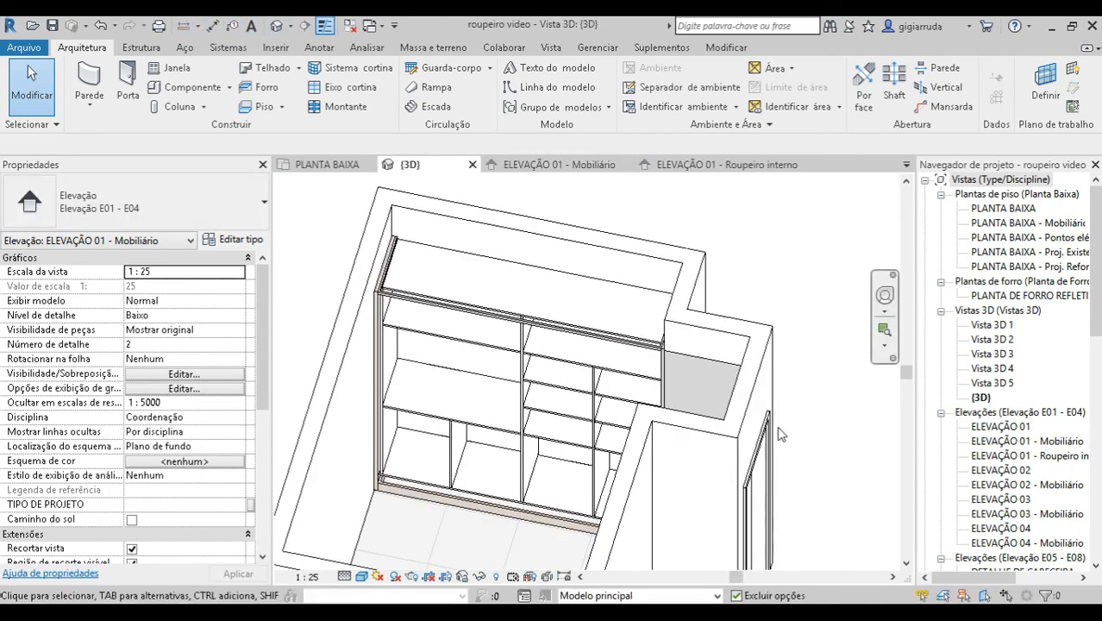
mouse_move(802, 480)
shift+middle_down()
mouse_move(787, 460)
mouse_move(760, 465)
mouse_move(814, 483)
shift+middle_up()
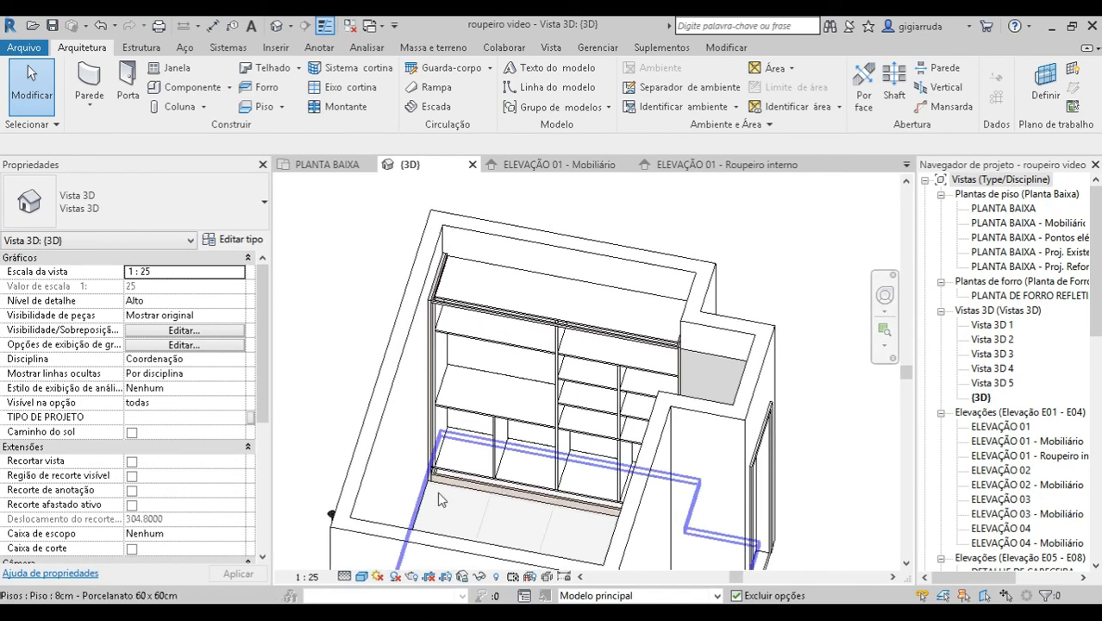
scroll(464, 486, up, 3)
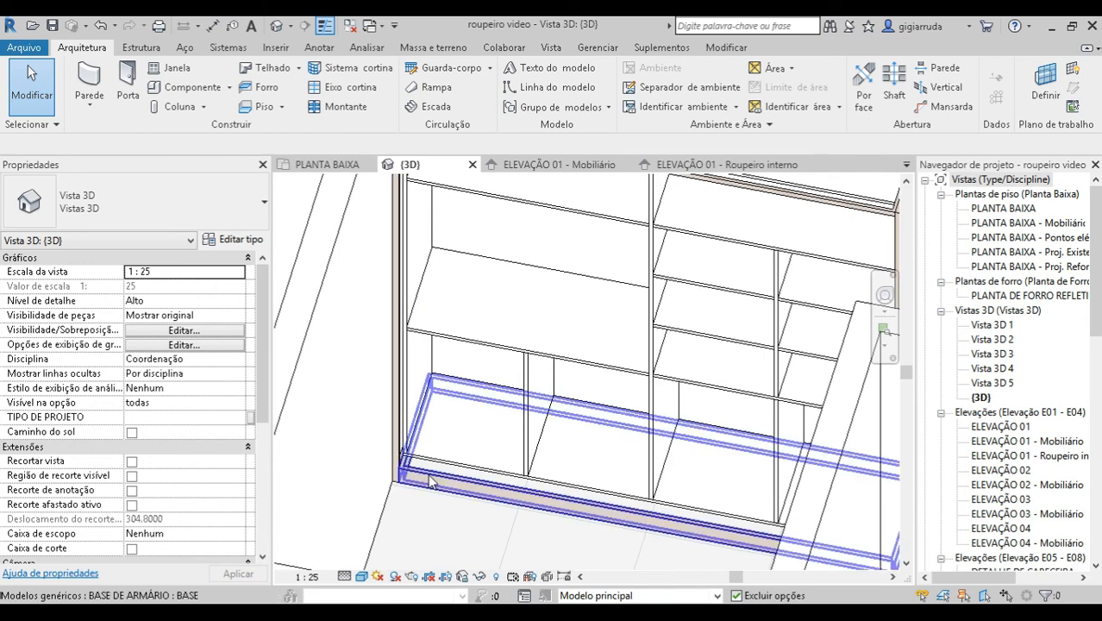